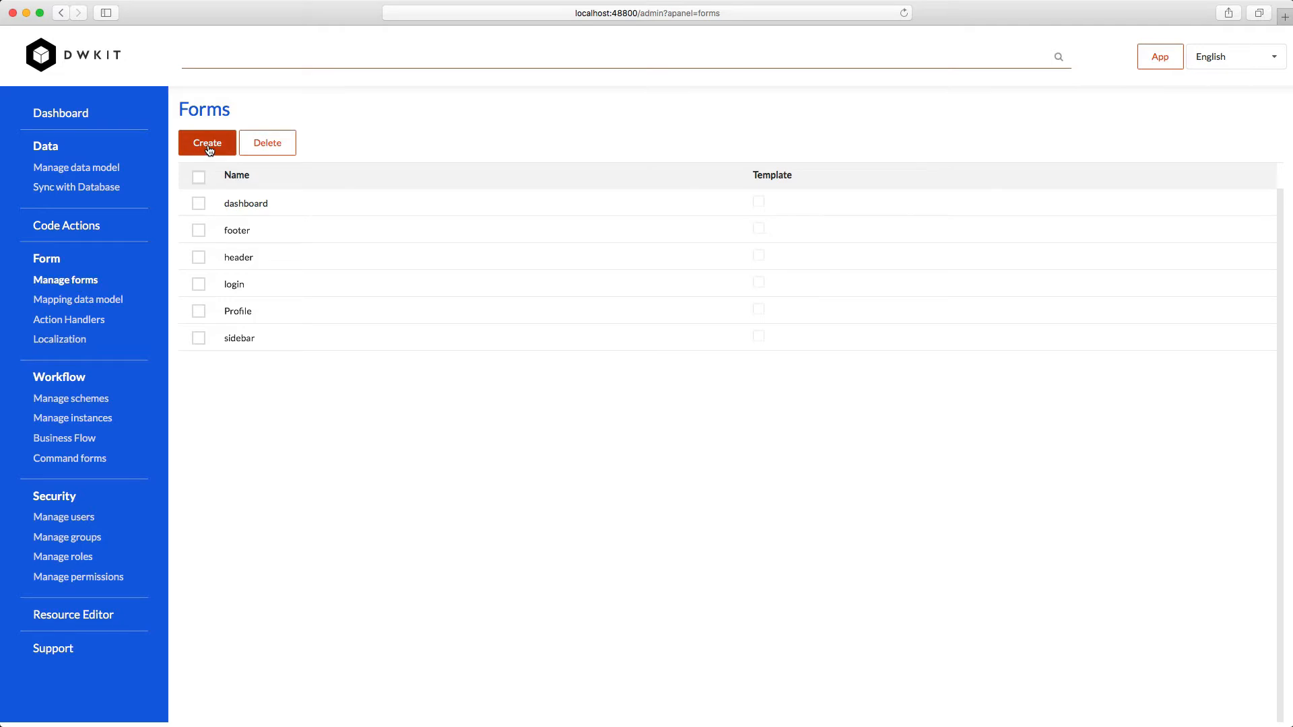
Step: Create a new form named Documents
click(205, 149)
click(368, 386)
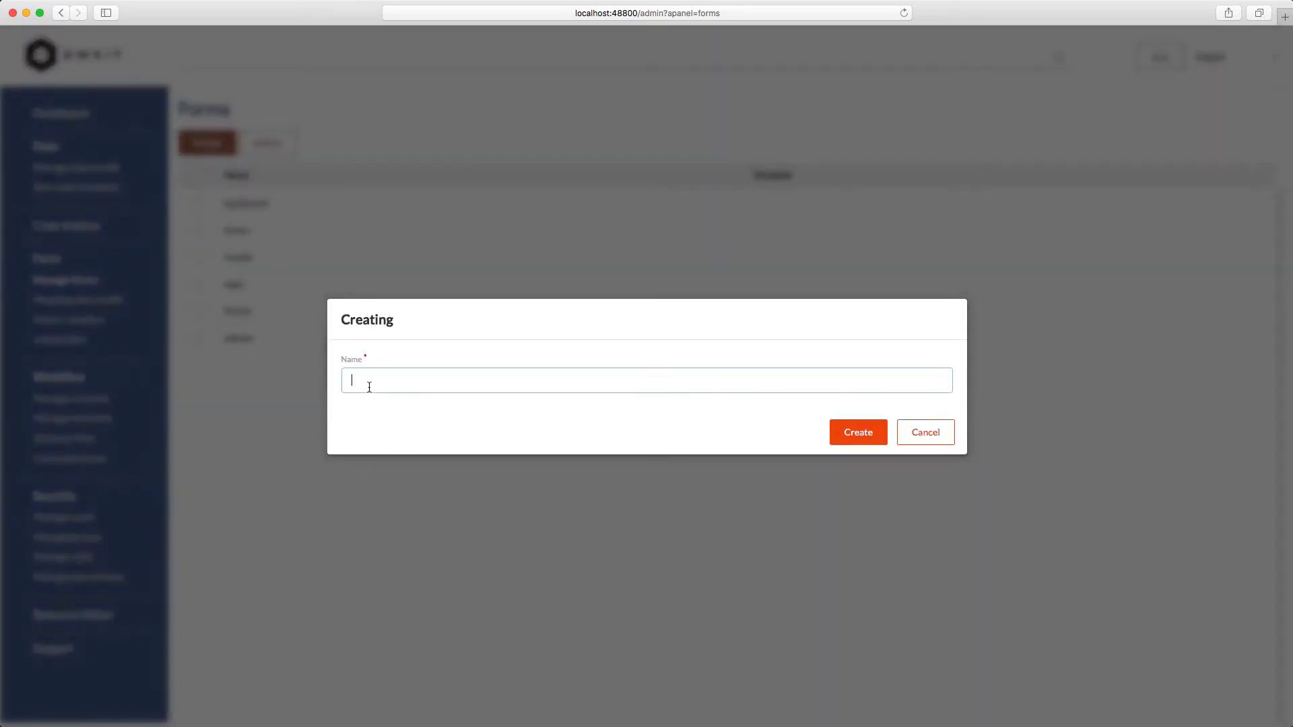
text(Documents)
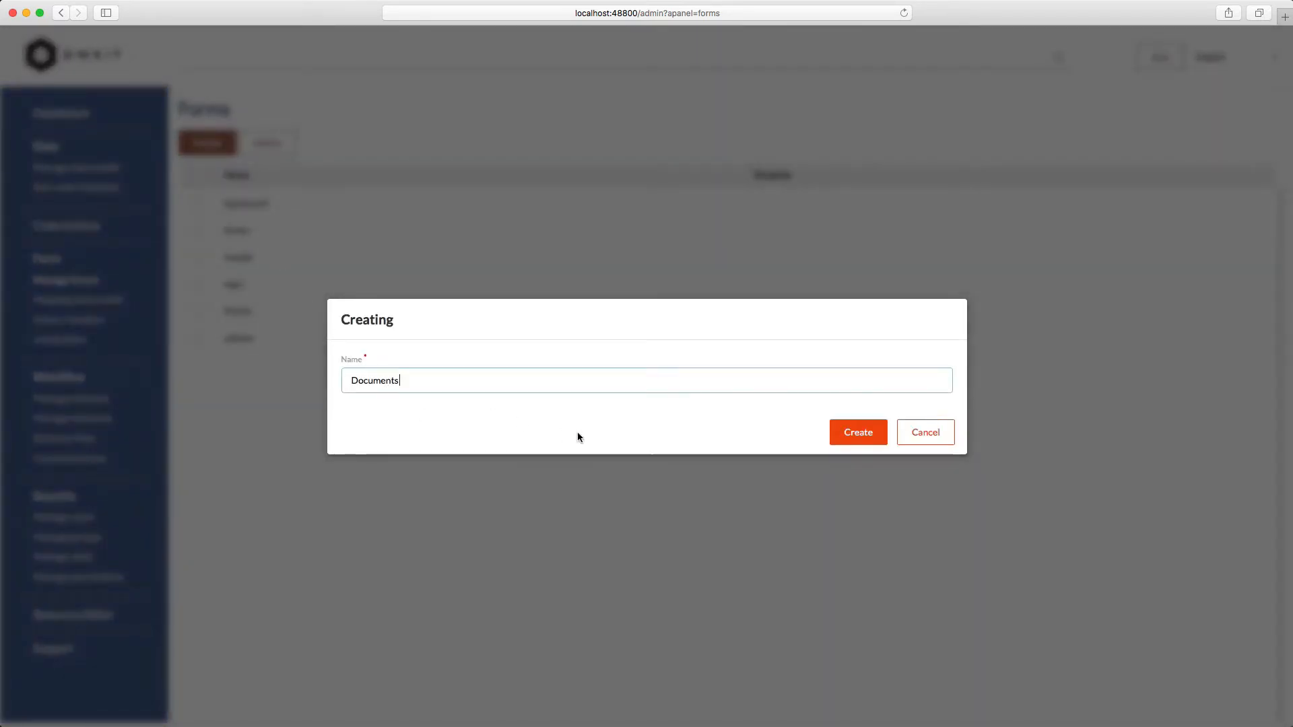
click(870, 437)
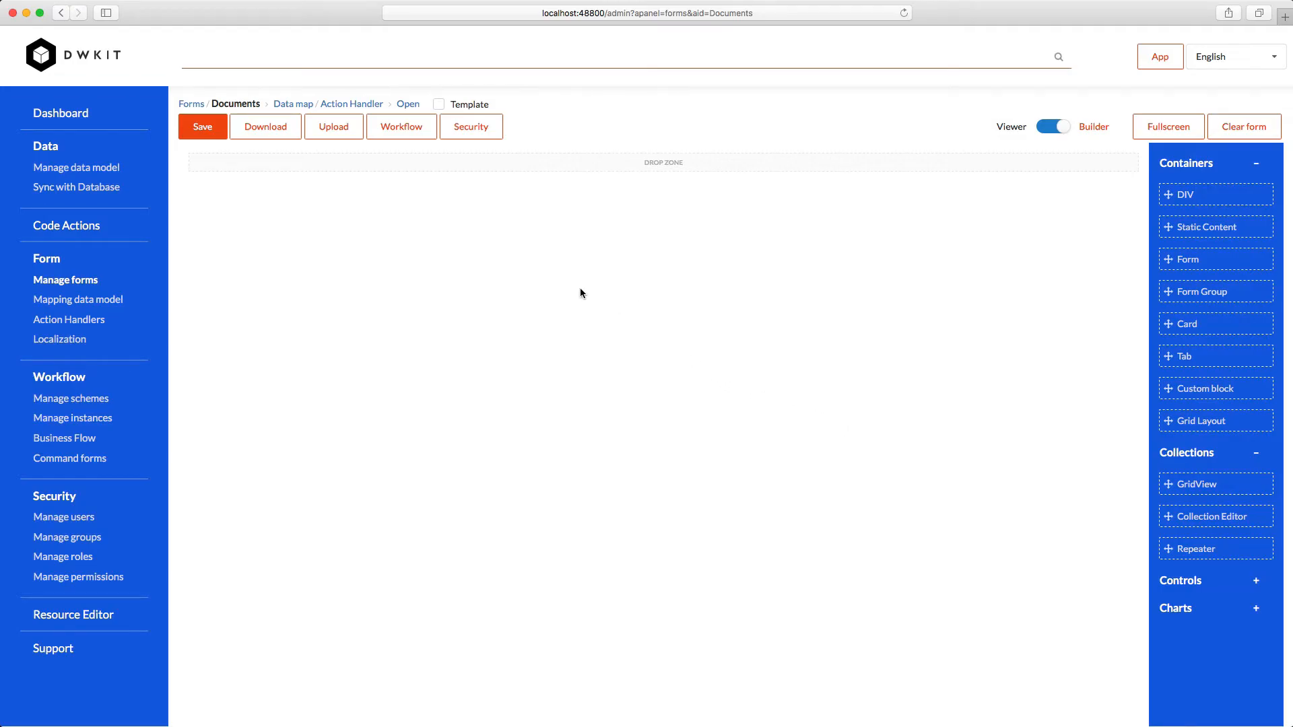
Step: Upload the Documents.json template into the form and preview it in viewer mode before returning to the builder
click(347, 129)
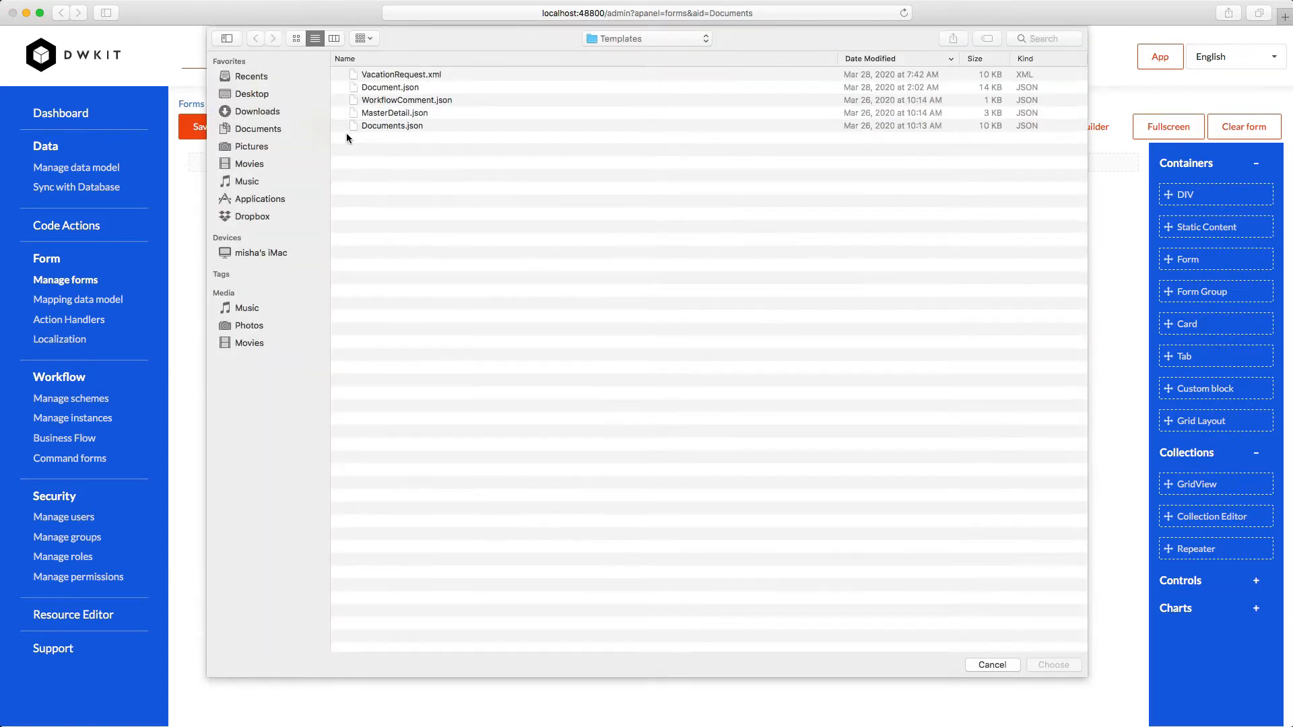
click(430, 127)
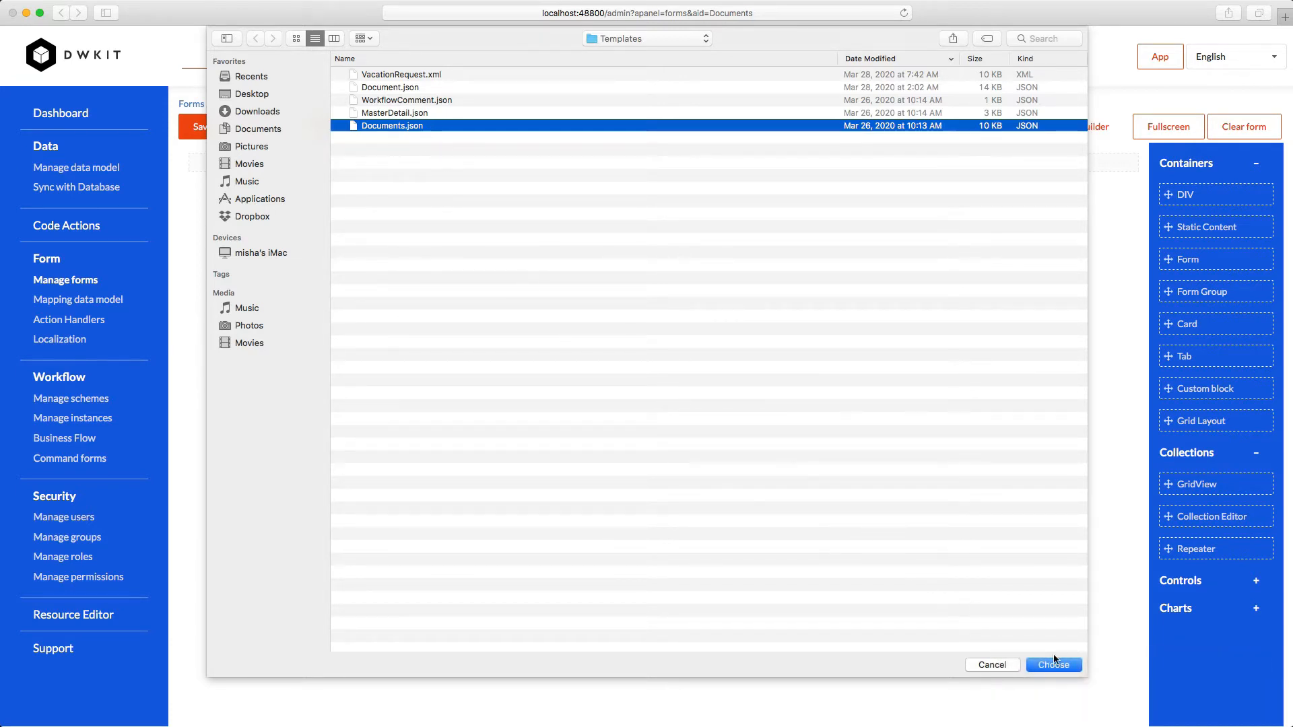
click(1065, 666)
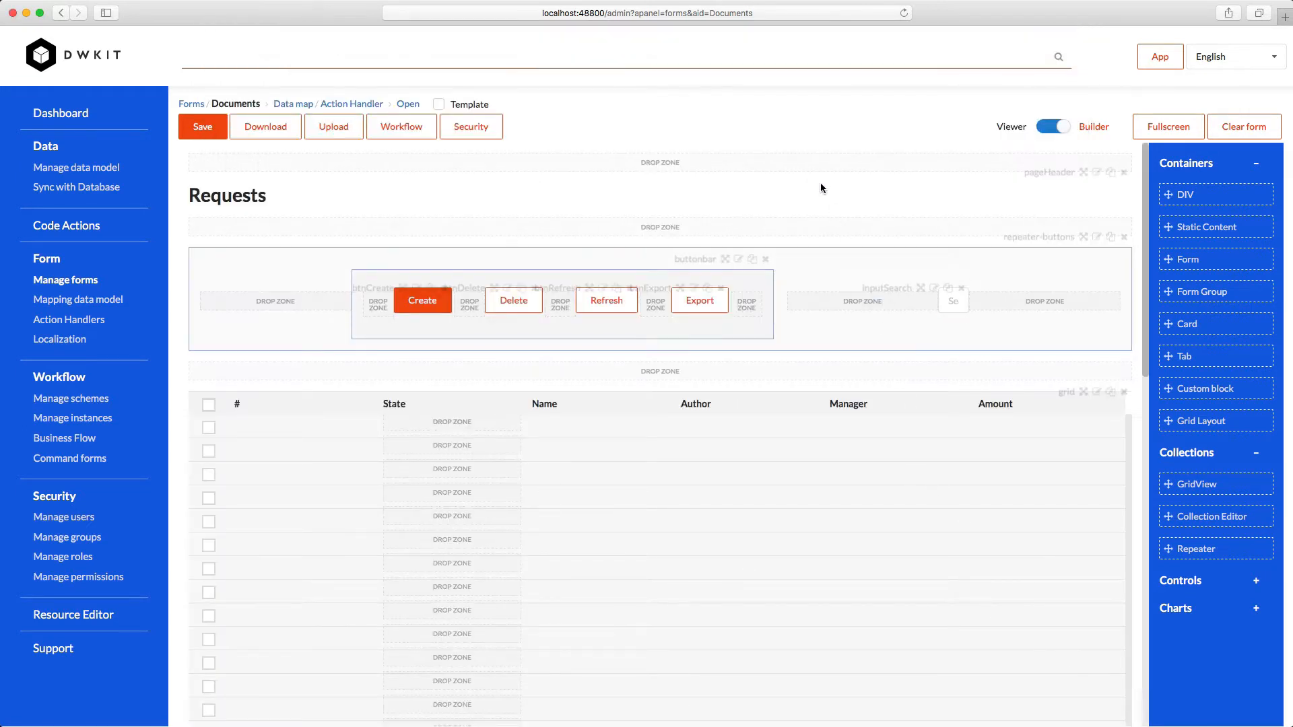
click(1055, 130)
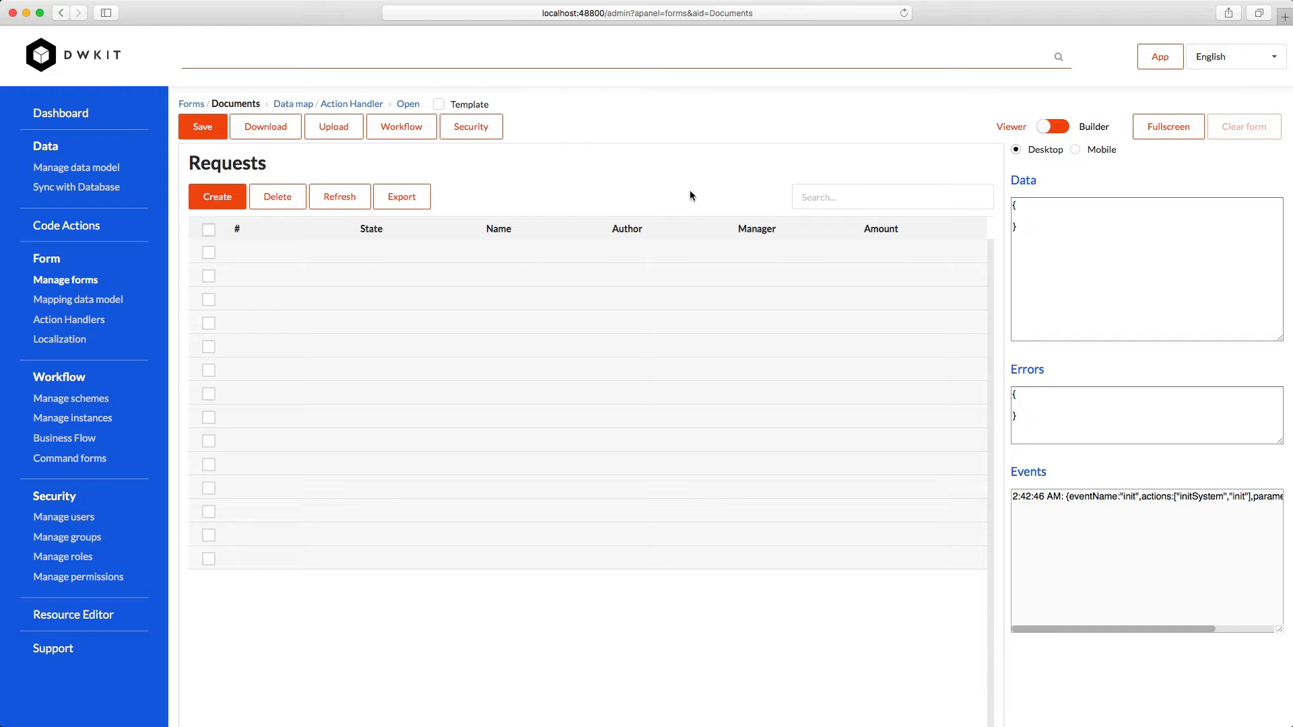
click(1052, 128)
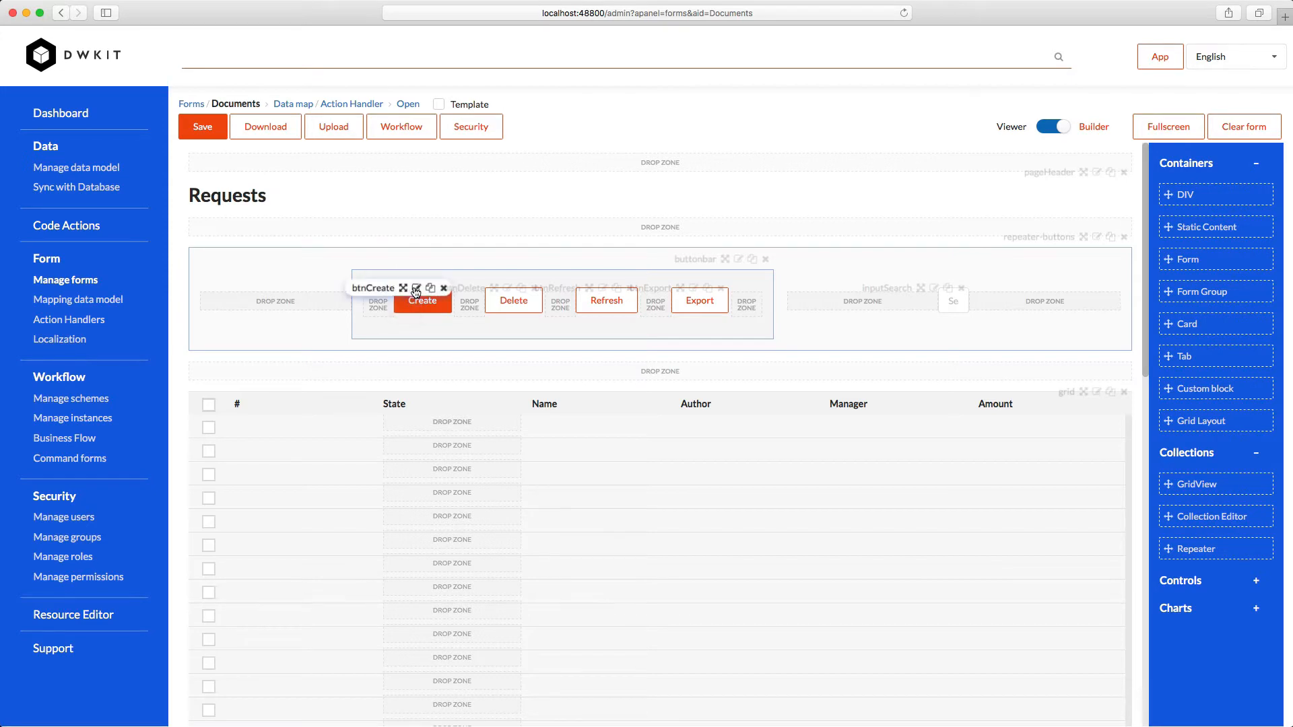
Step: Examine the onClick action and parameters of the btnCreate button, leaving its settings unsaved
click(416, 289)
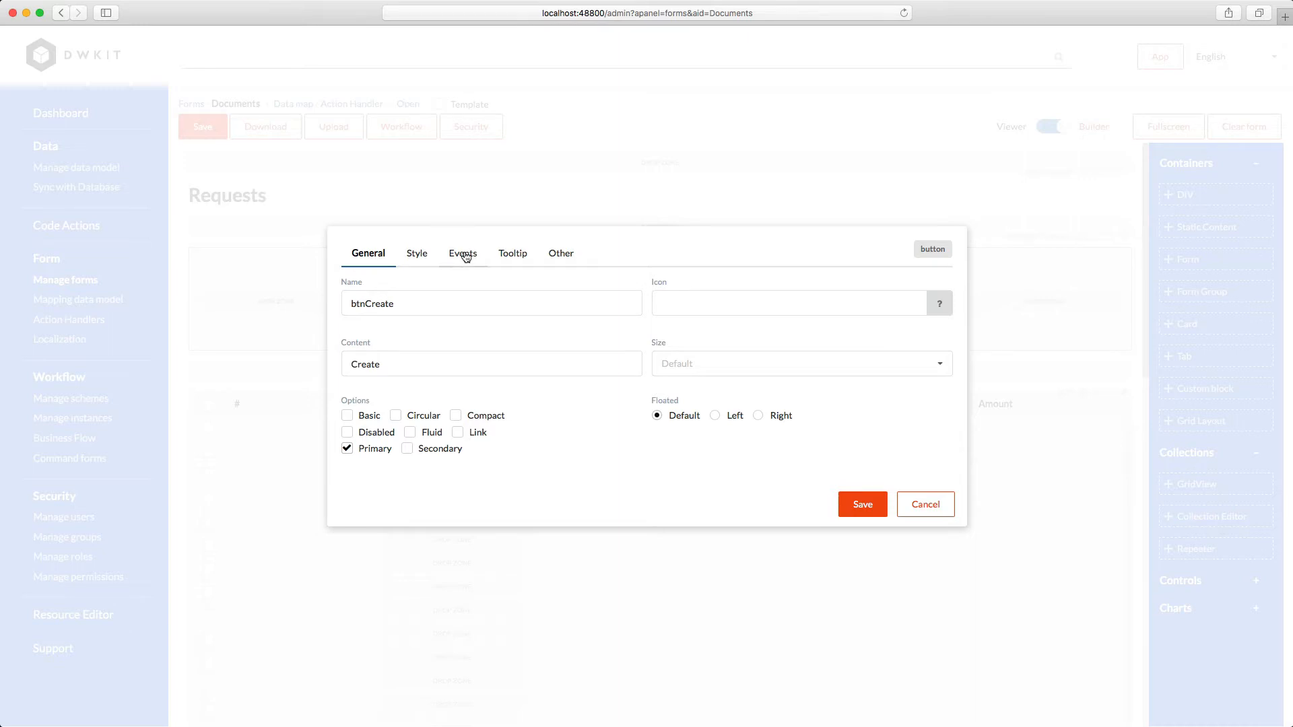
click(466, 254)
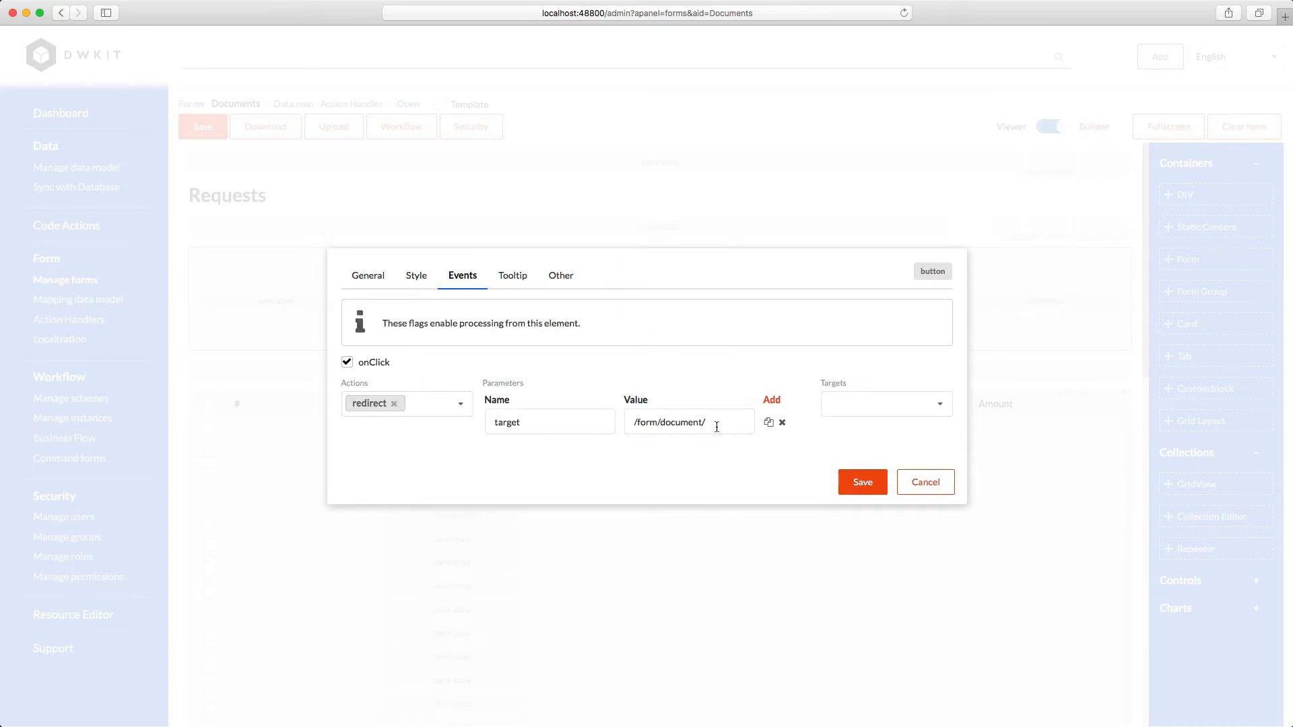
click(931, 486)
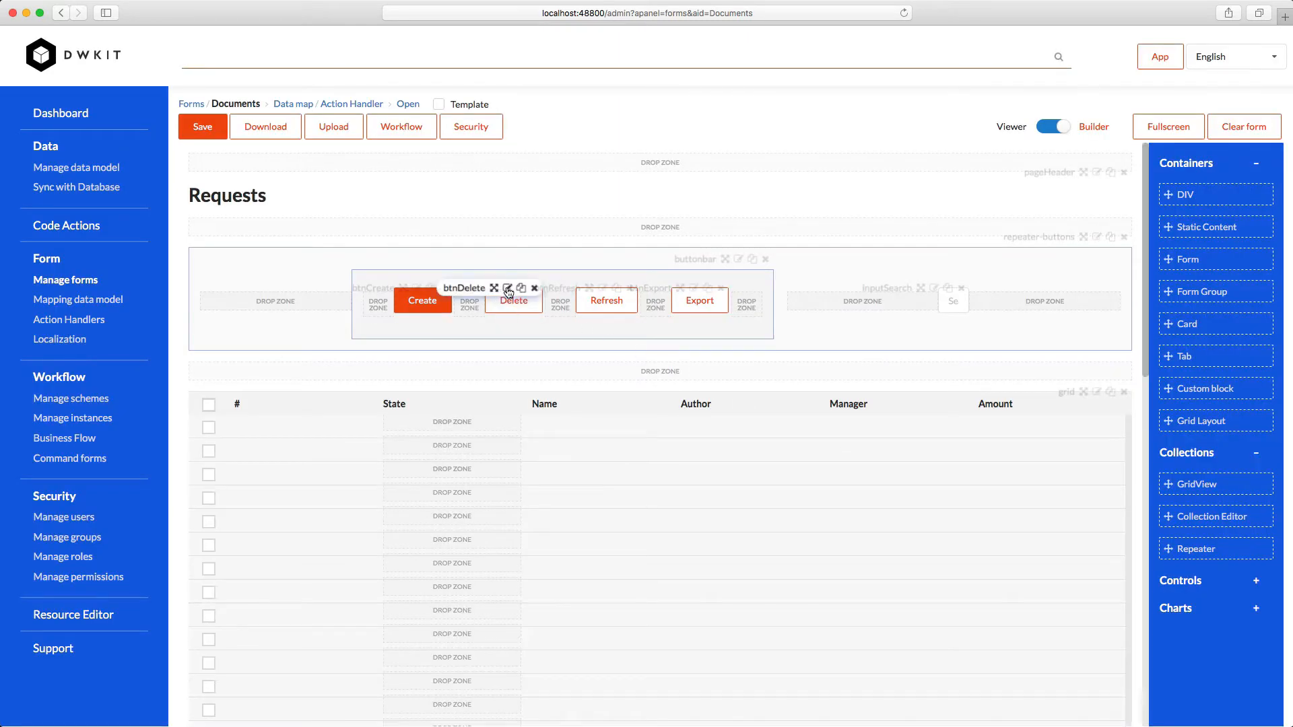
Step: Examine the btnDelete button's onClick event, including the available targets and actions, and close its settings without saving
click(508, 289)
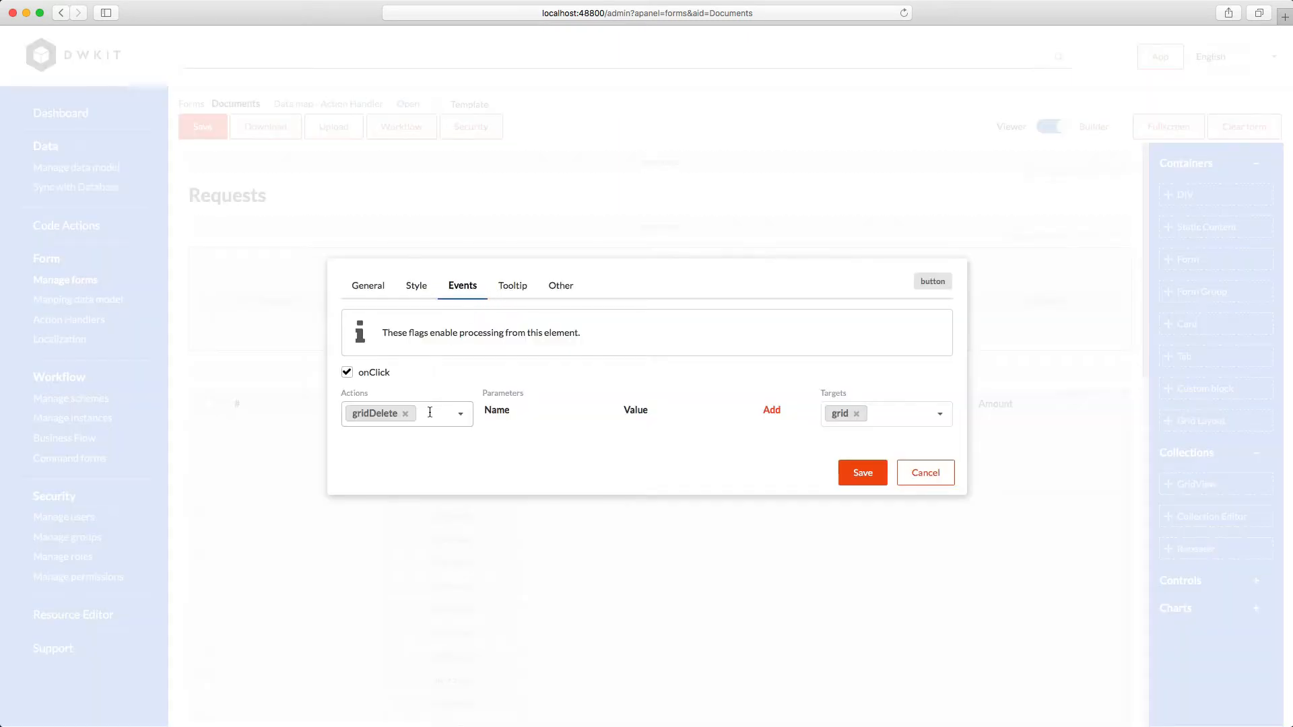
click(942, 417)
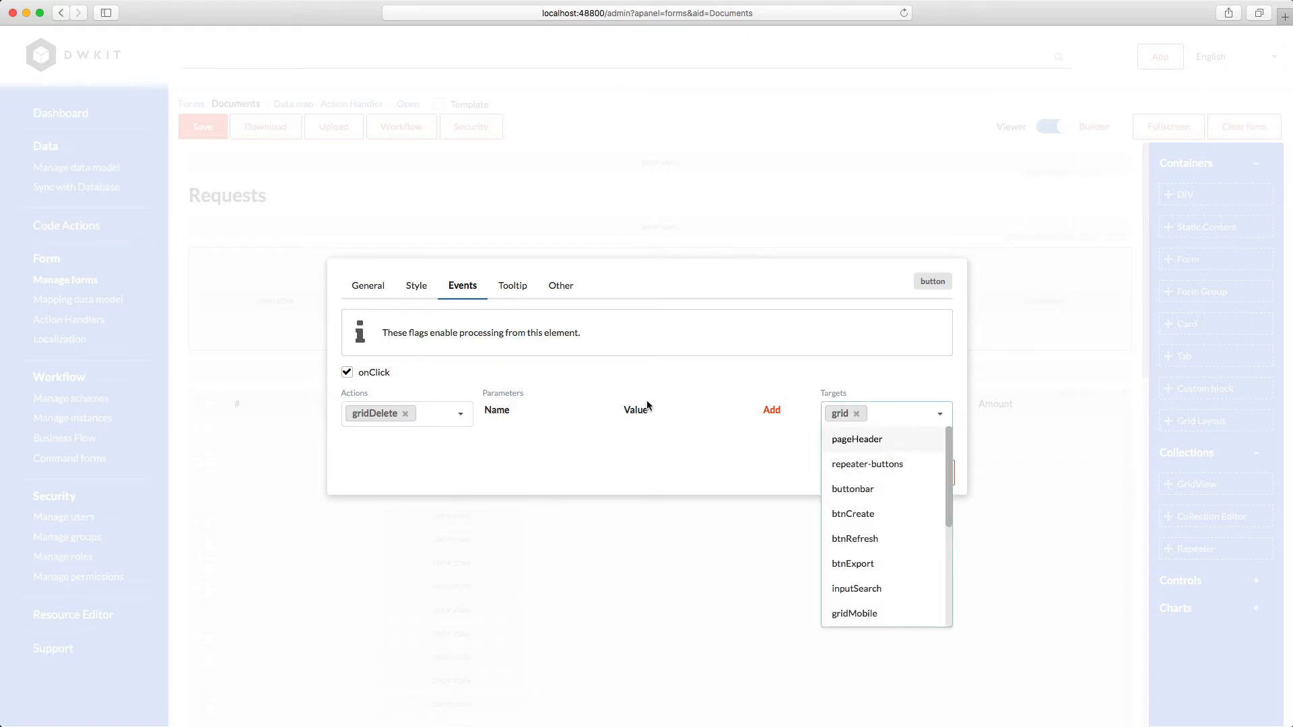
click(464, 417)
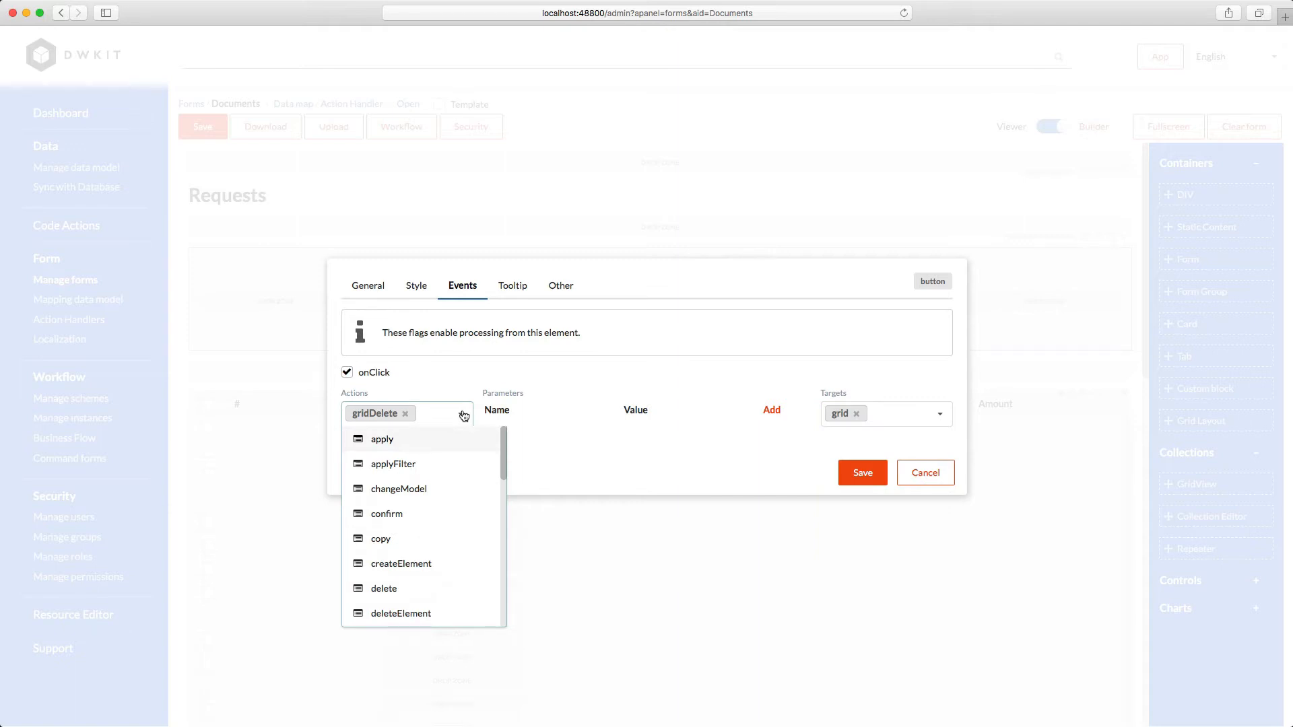
click(738, 475)
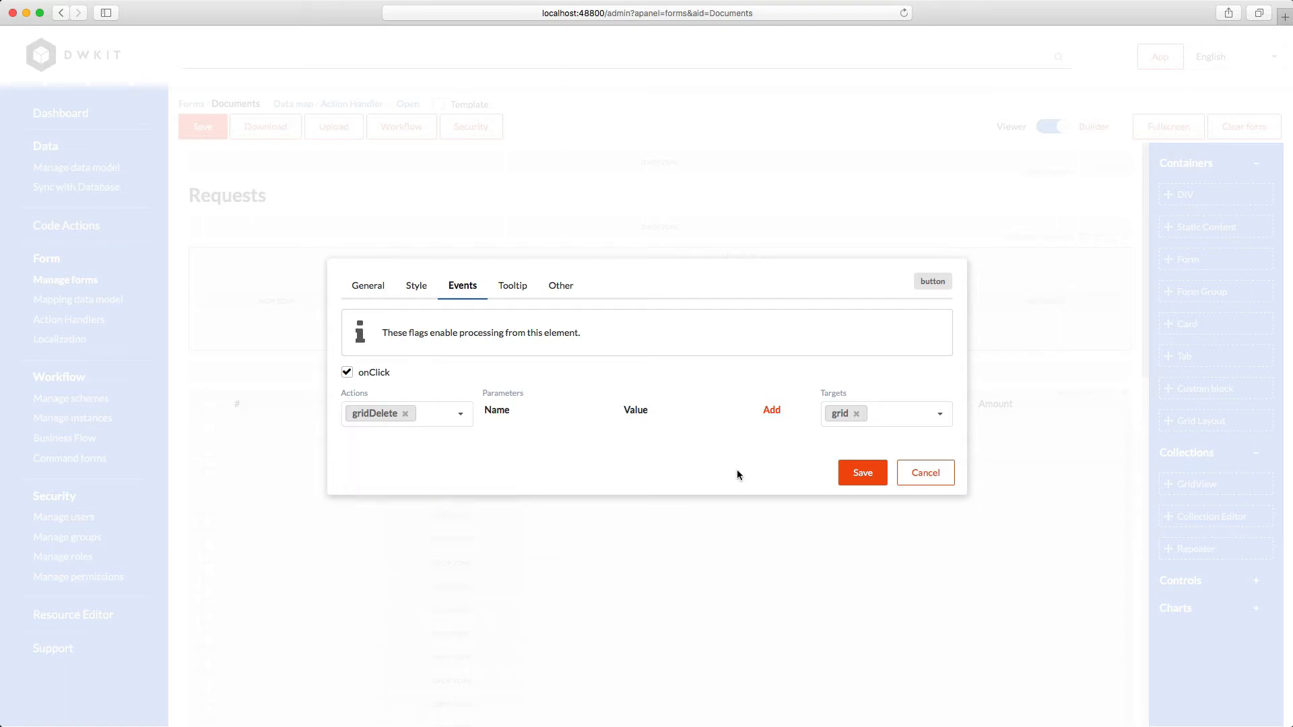
click(945, 479)
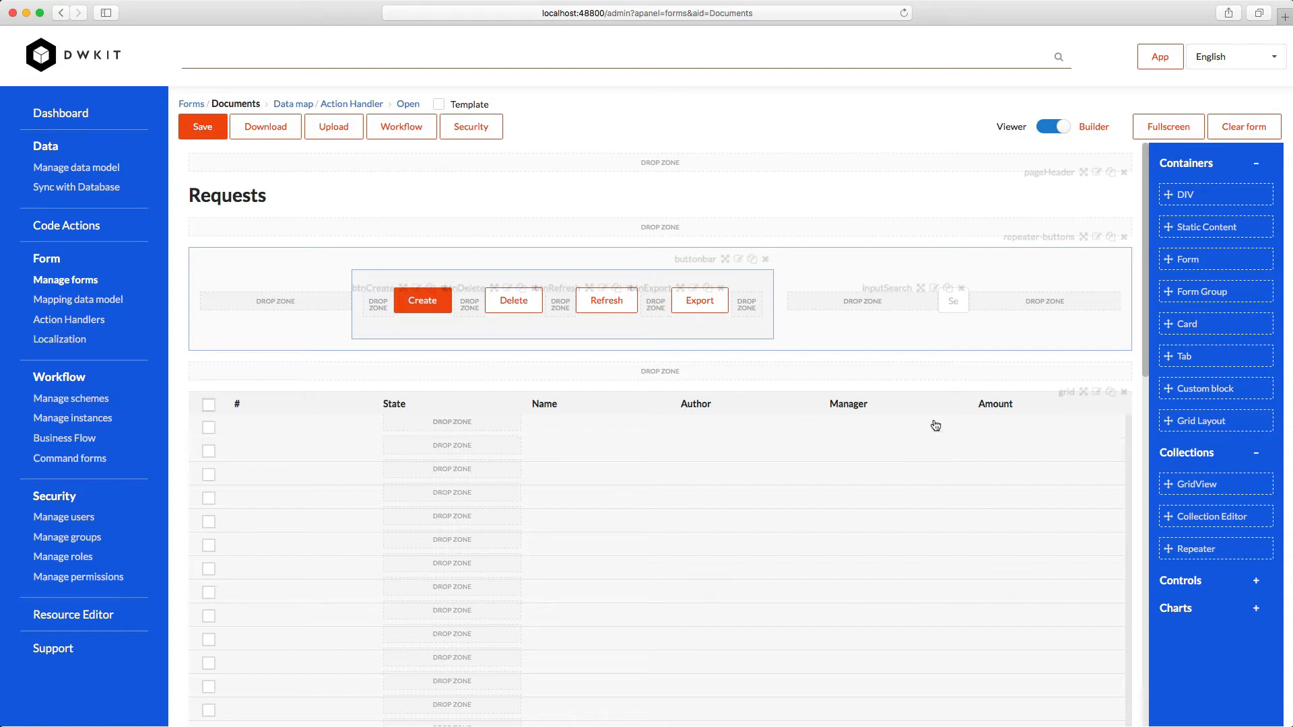
Step: Review the grid's column keys, edit form, default sort, pagination type and event actions, and close its settings without saving
click(1097, 392)
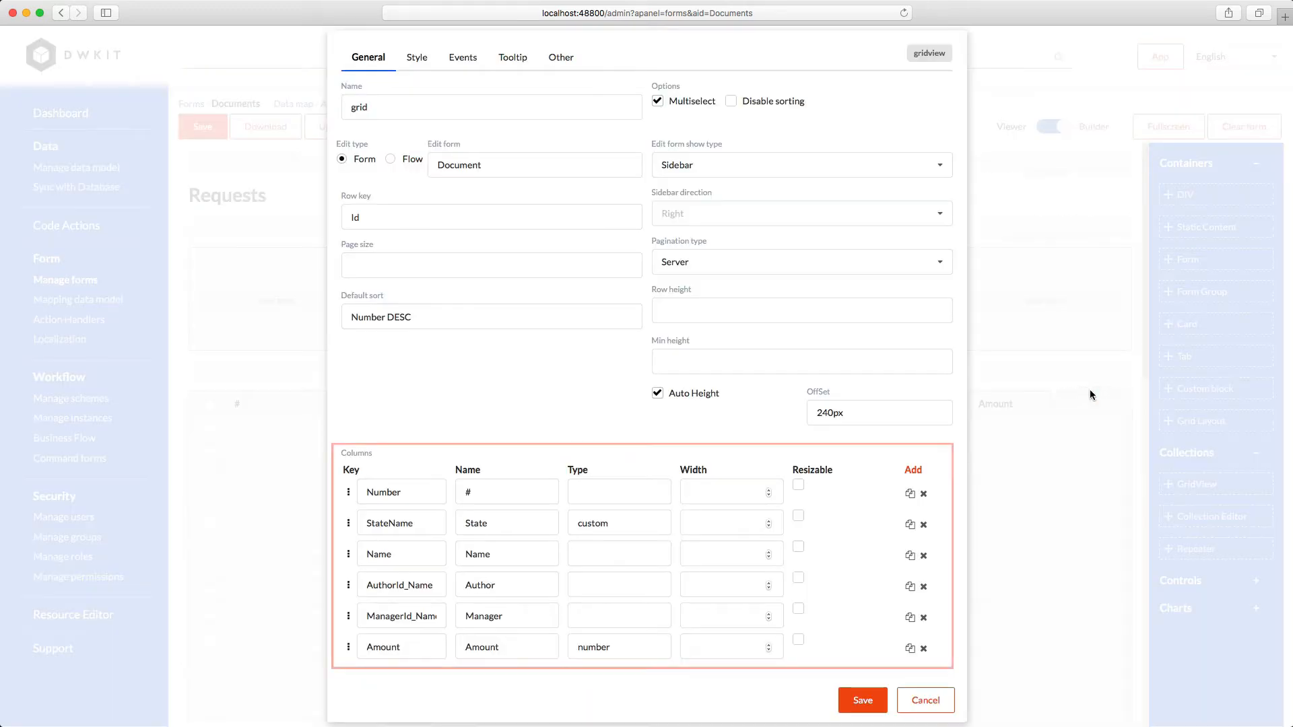
click(419, 523)
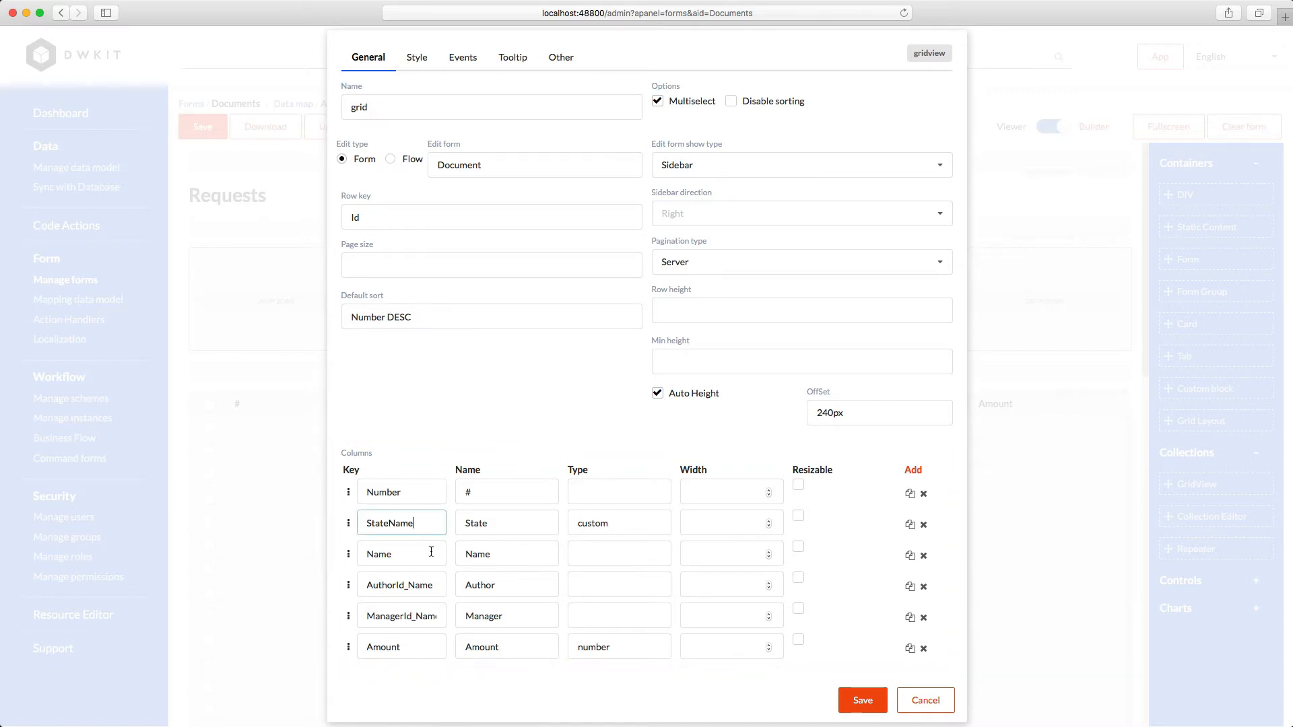
click(435, 585)
click(440, 616)
click(504, 161)
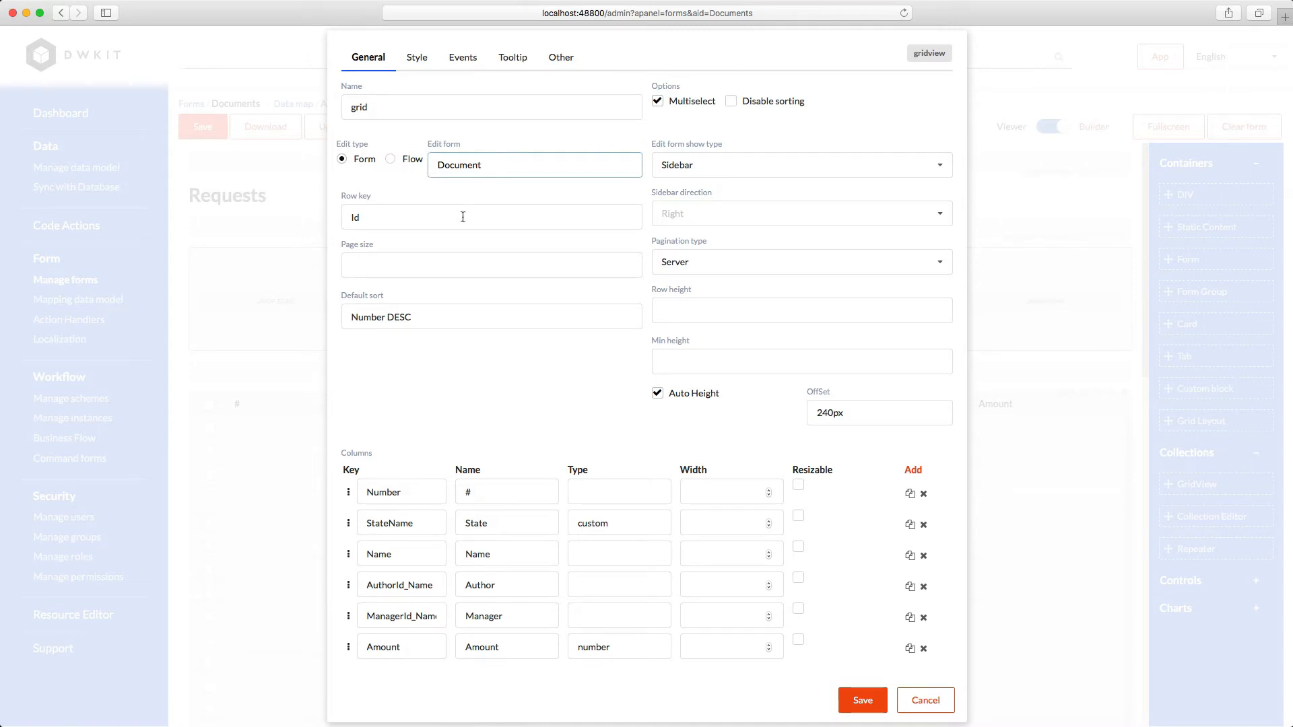
click(425, 319)
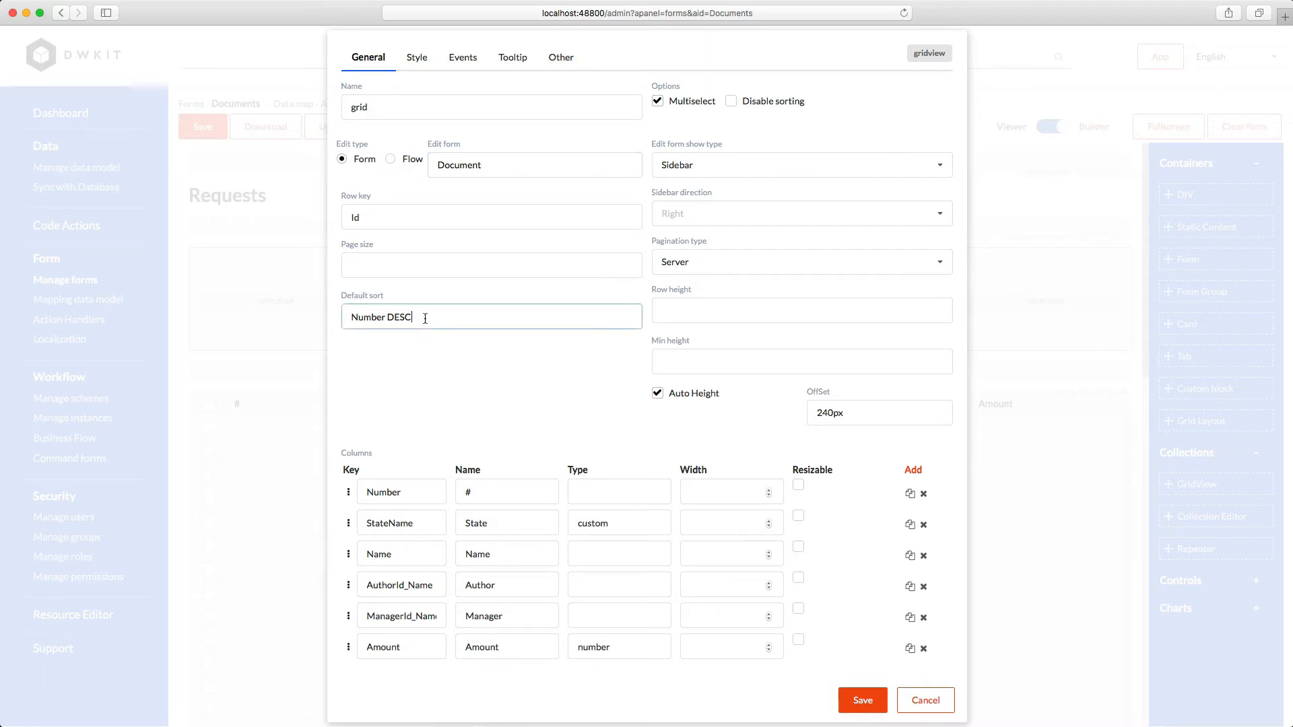
click(719, 264)
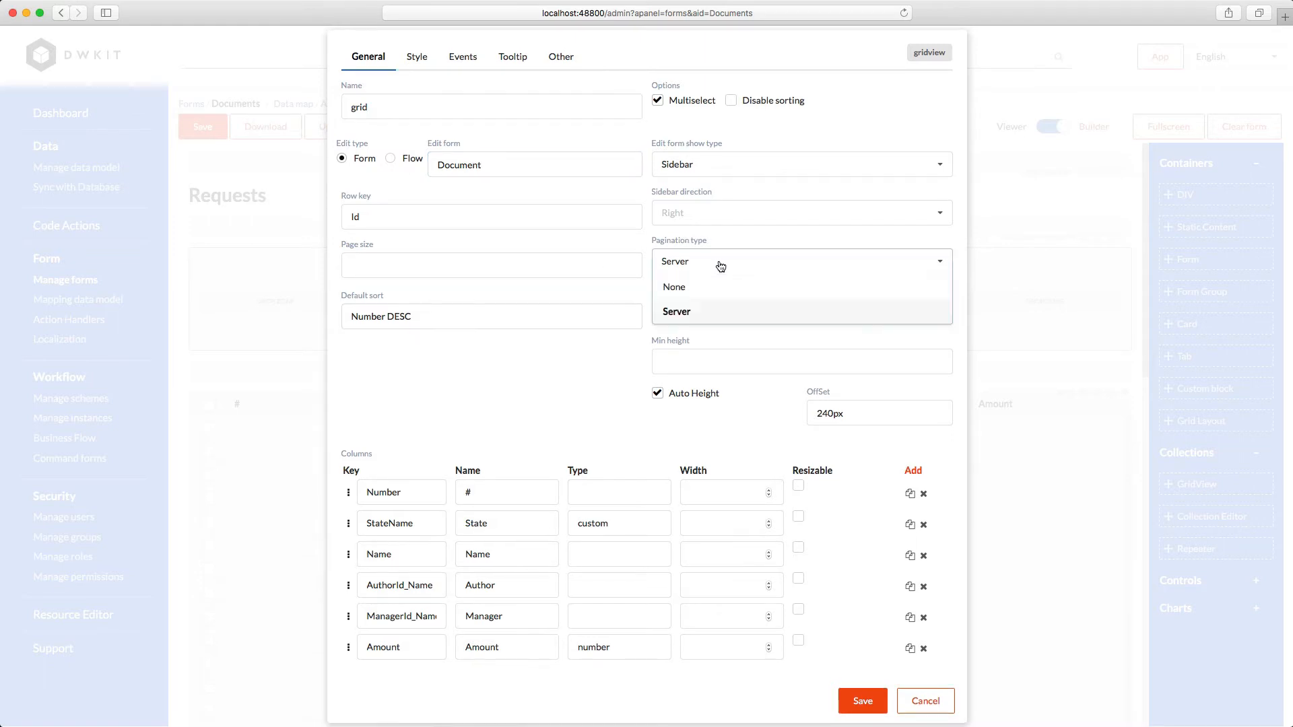
click(559, 82)
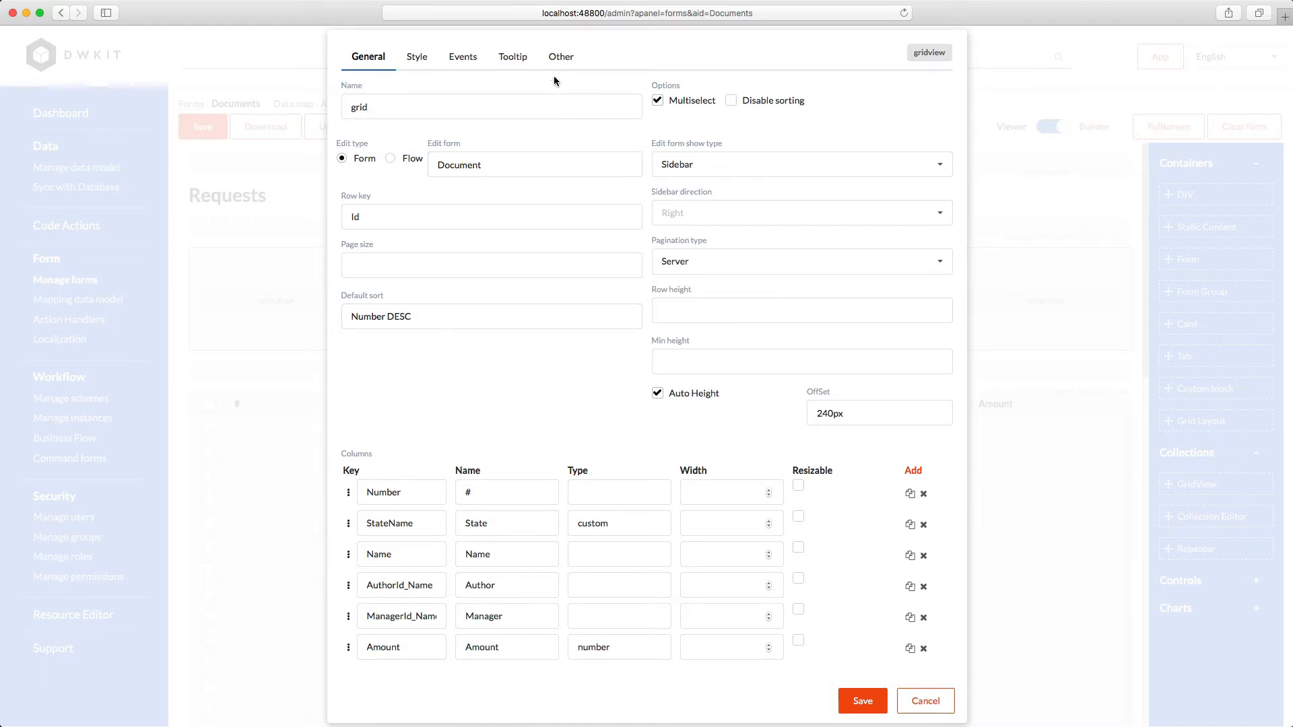
click(474, 58)
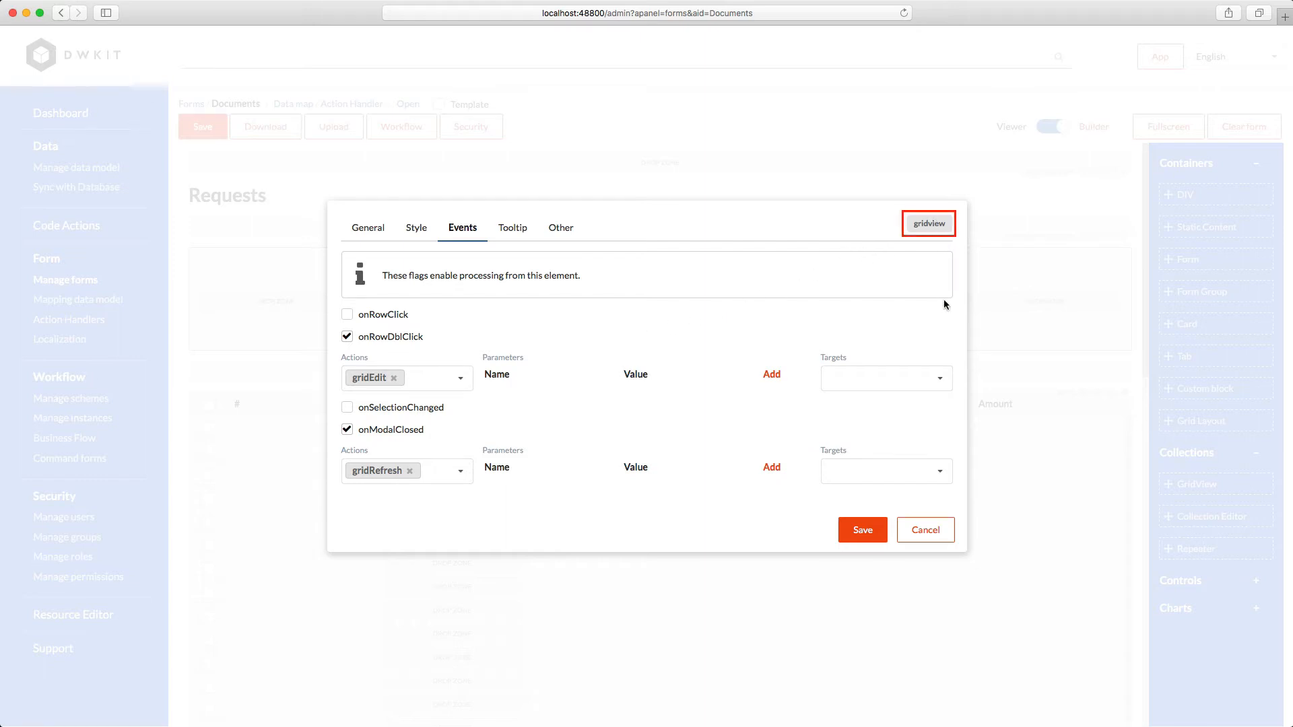
click(926, 533)
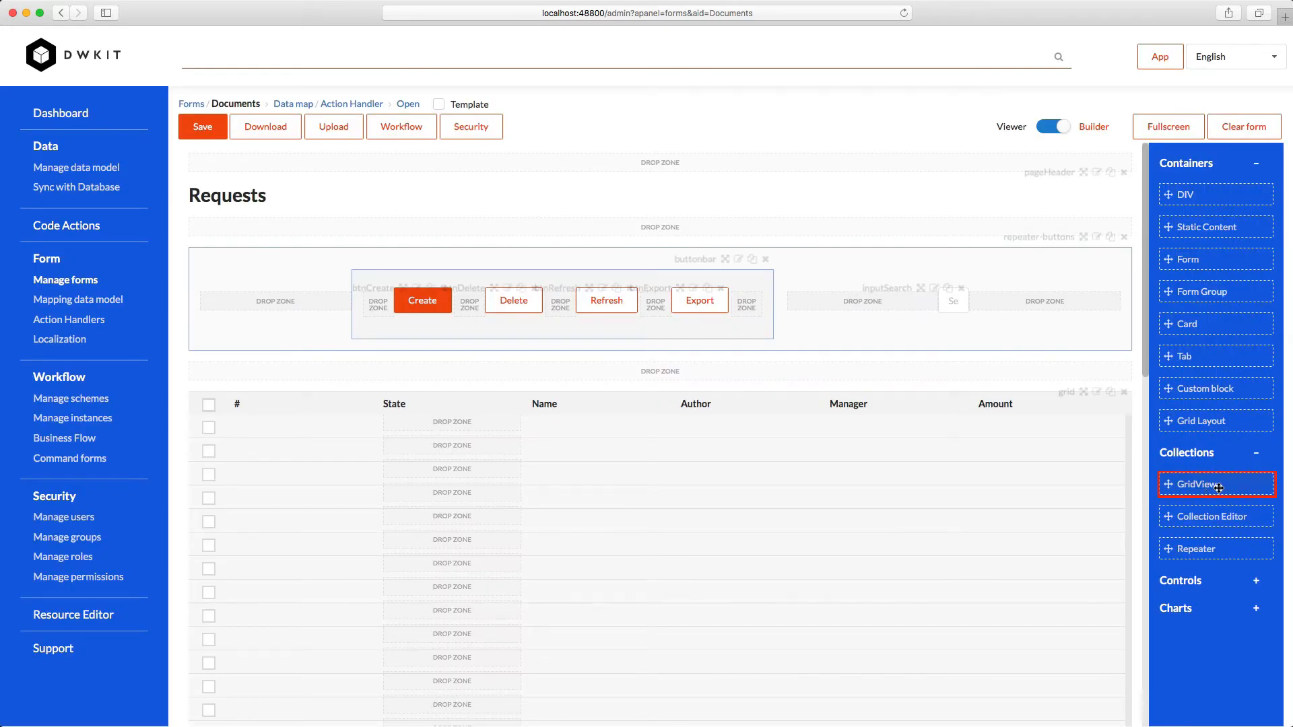
Step: Inspect the gridMobile repeater's property name and its adaptive layout rendering options, and close its settings without saving
drag(1219, 488, 1006, 508)
scroll(1006, 507, down, 8)
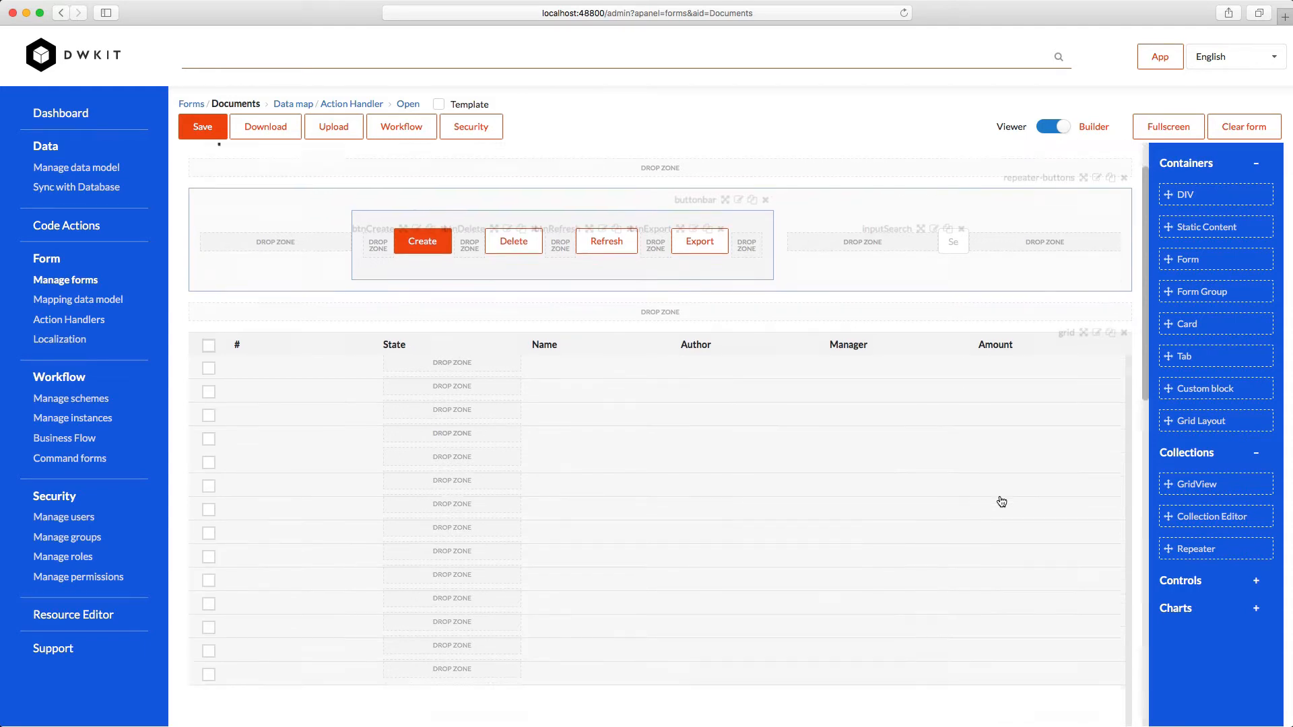
scroll(996, 491, down, 5)
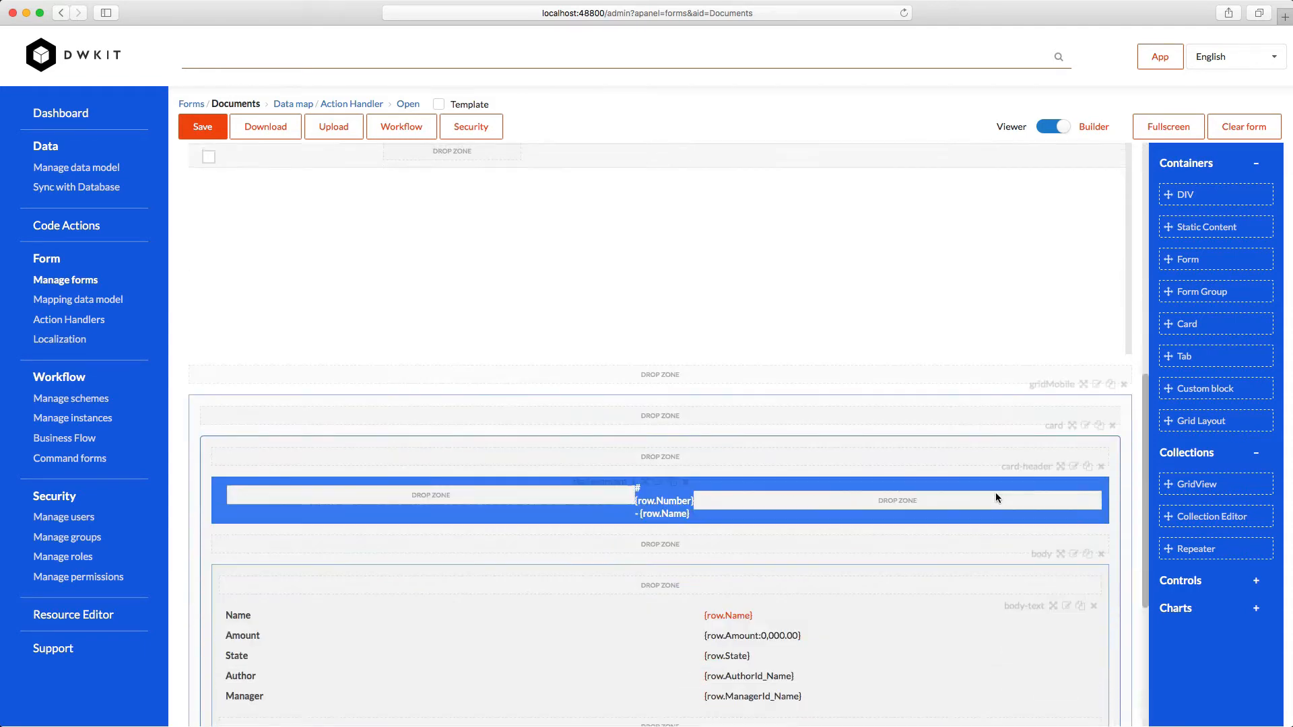
click(1096, 383)
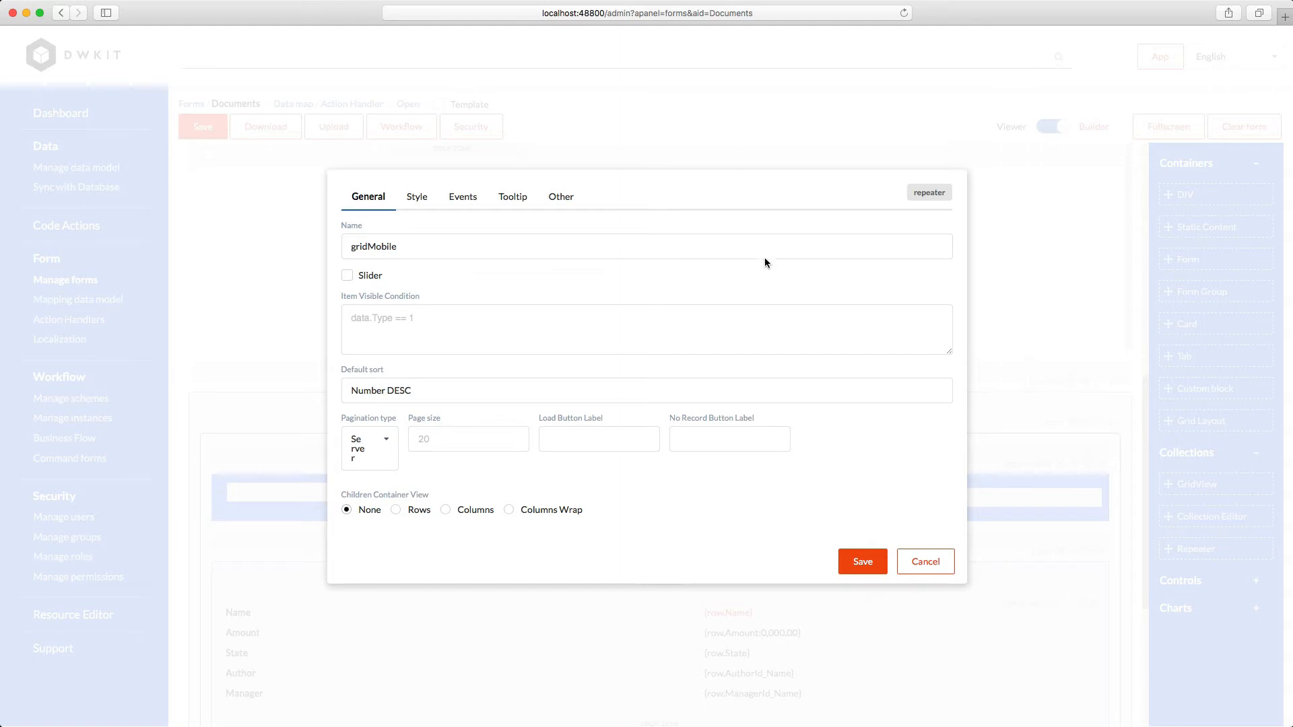
click(561, 197)
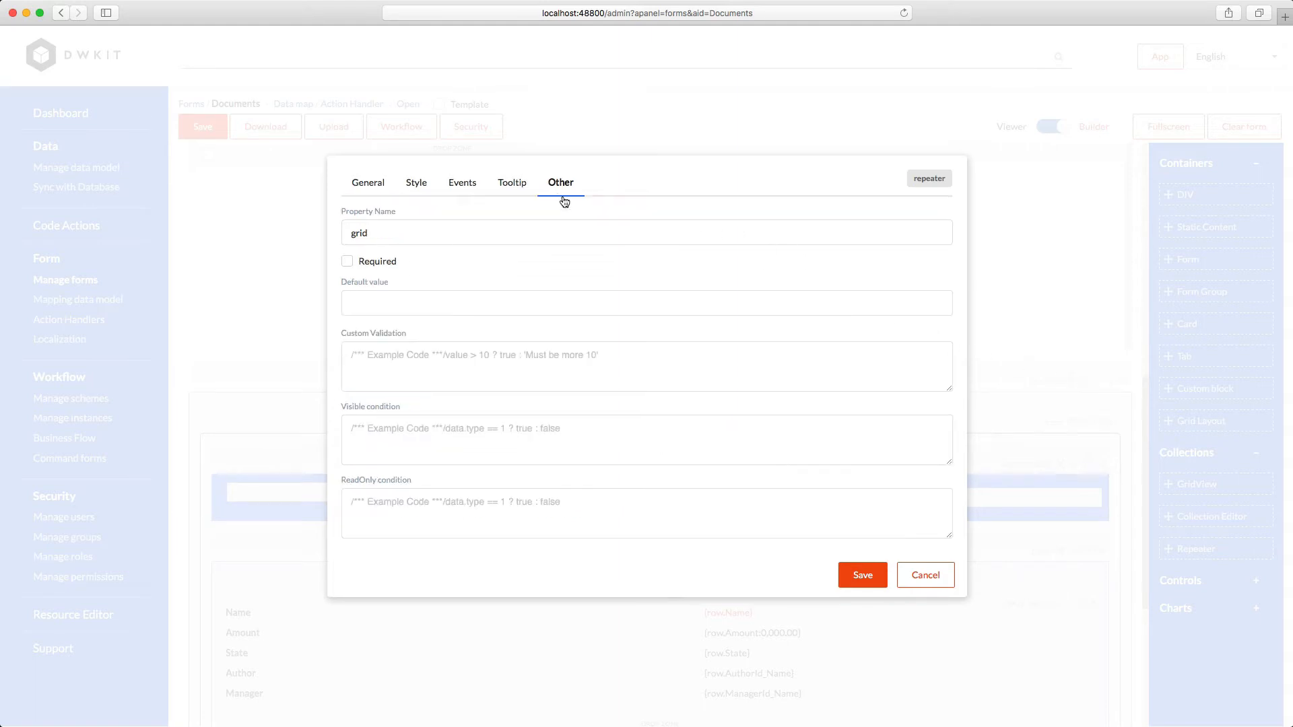
click(417, 233)
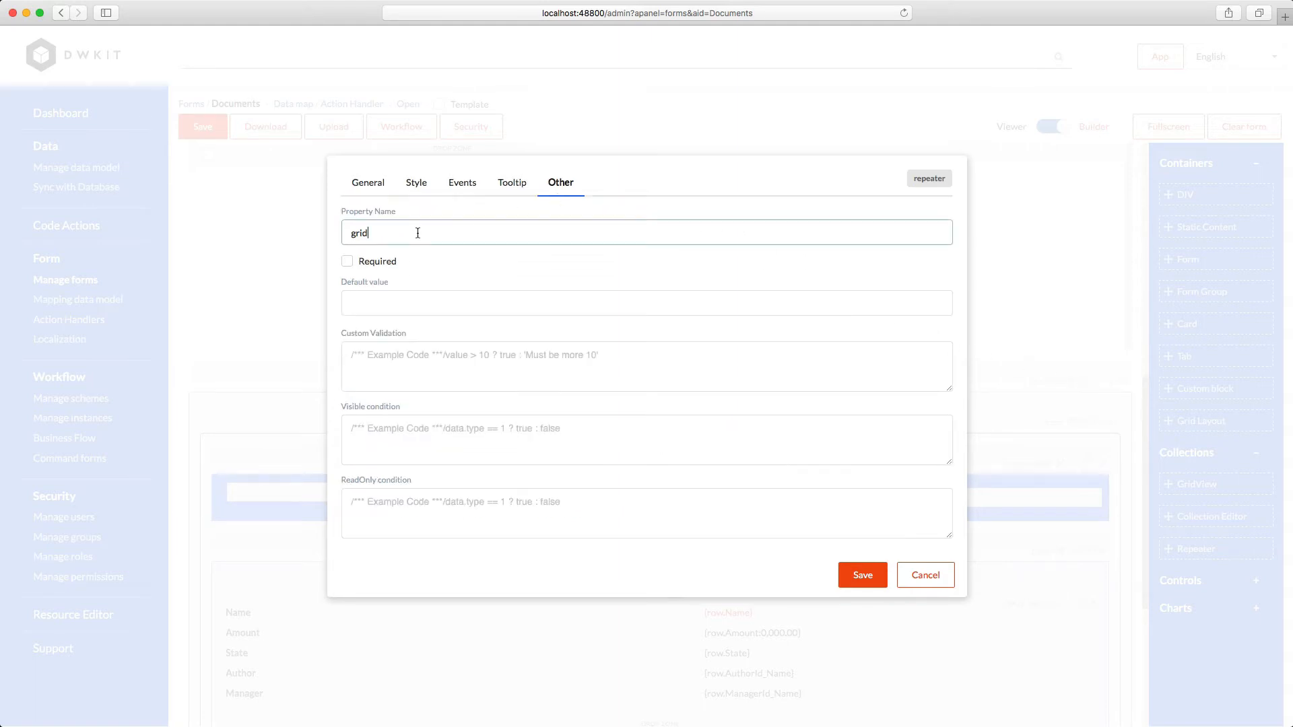
click(417, 183)
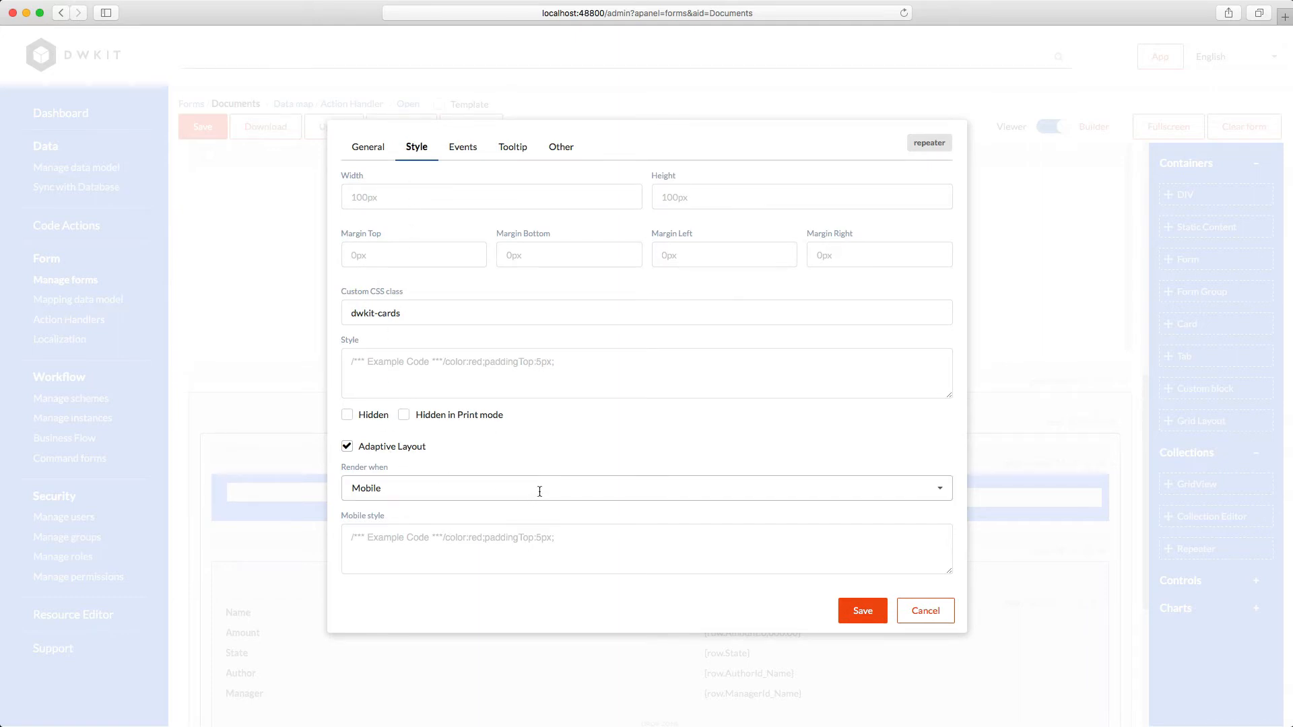
click(942, 493)
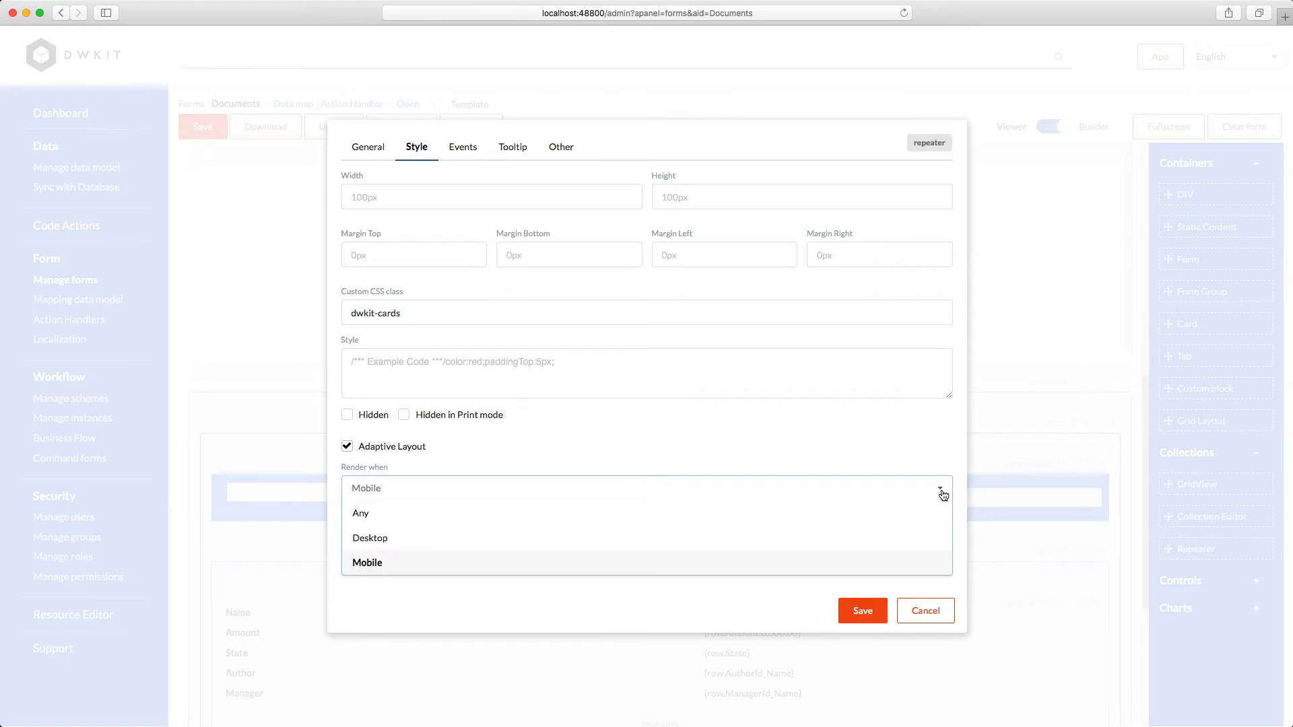
click(926, 455)
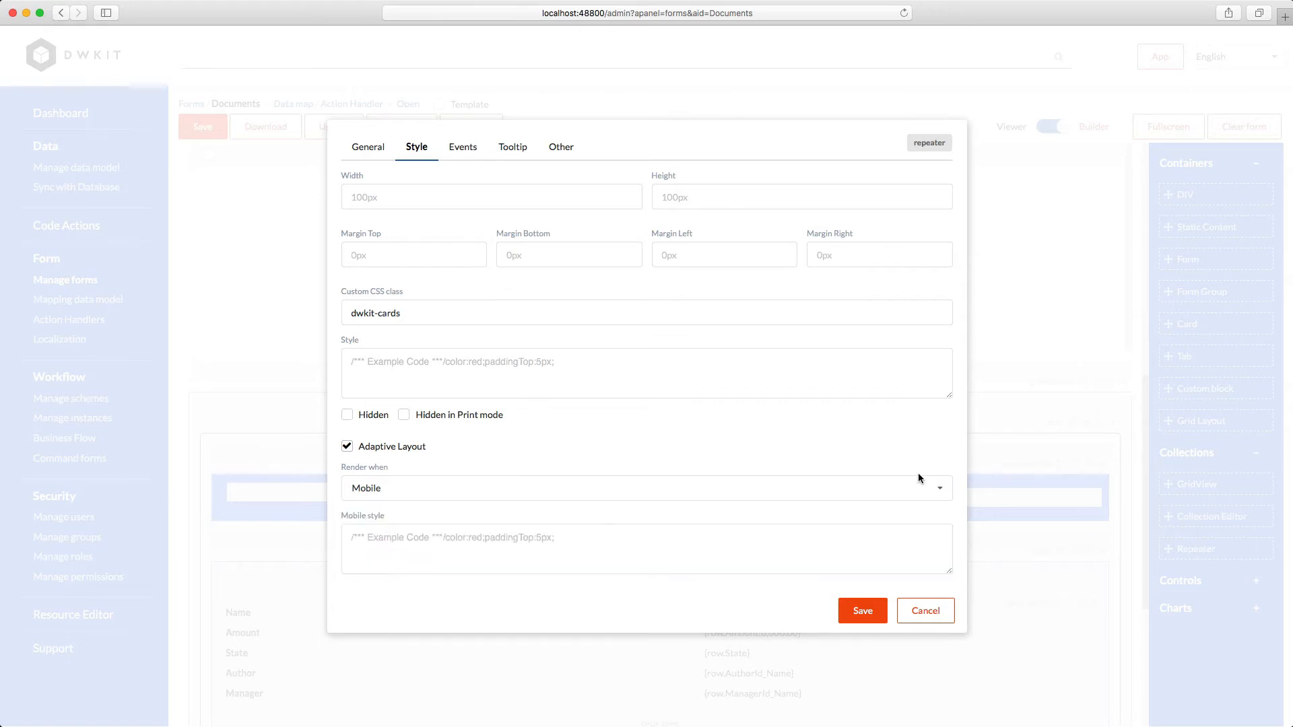
click(918, 610)
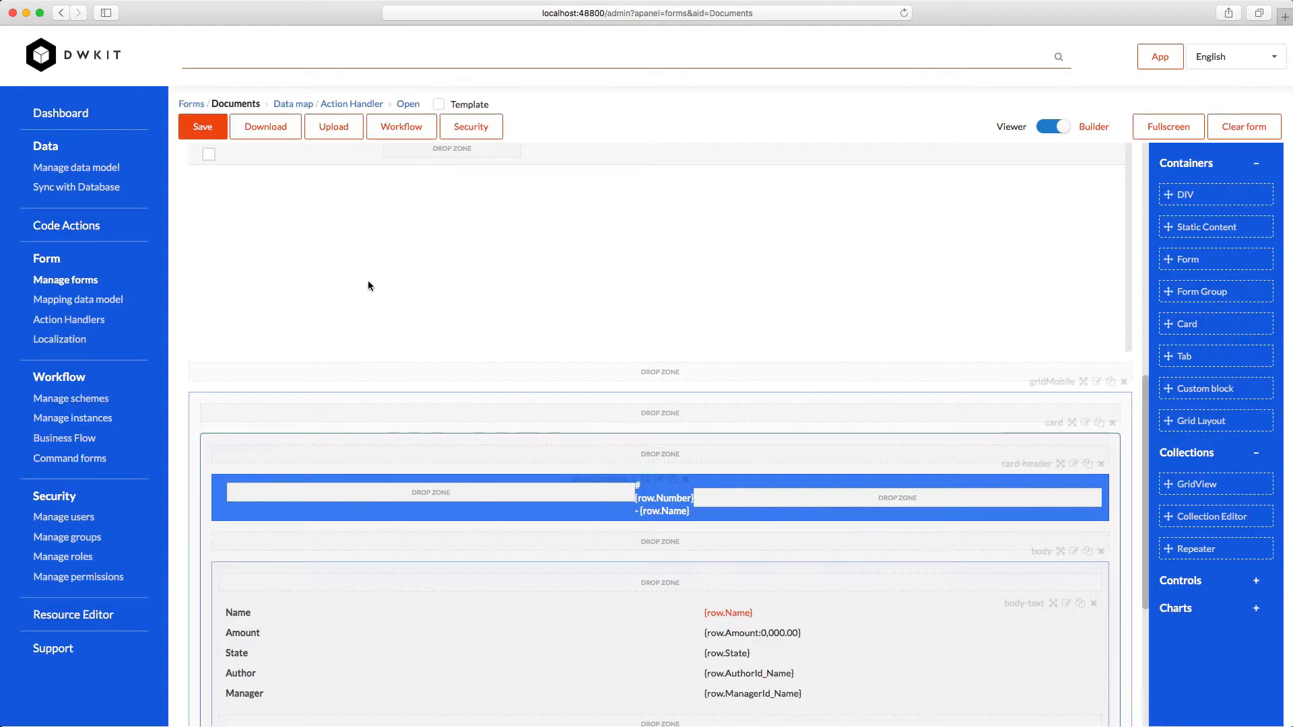
Step: Save the Documents form and return to the beginning of its layout
click(219, 132)
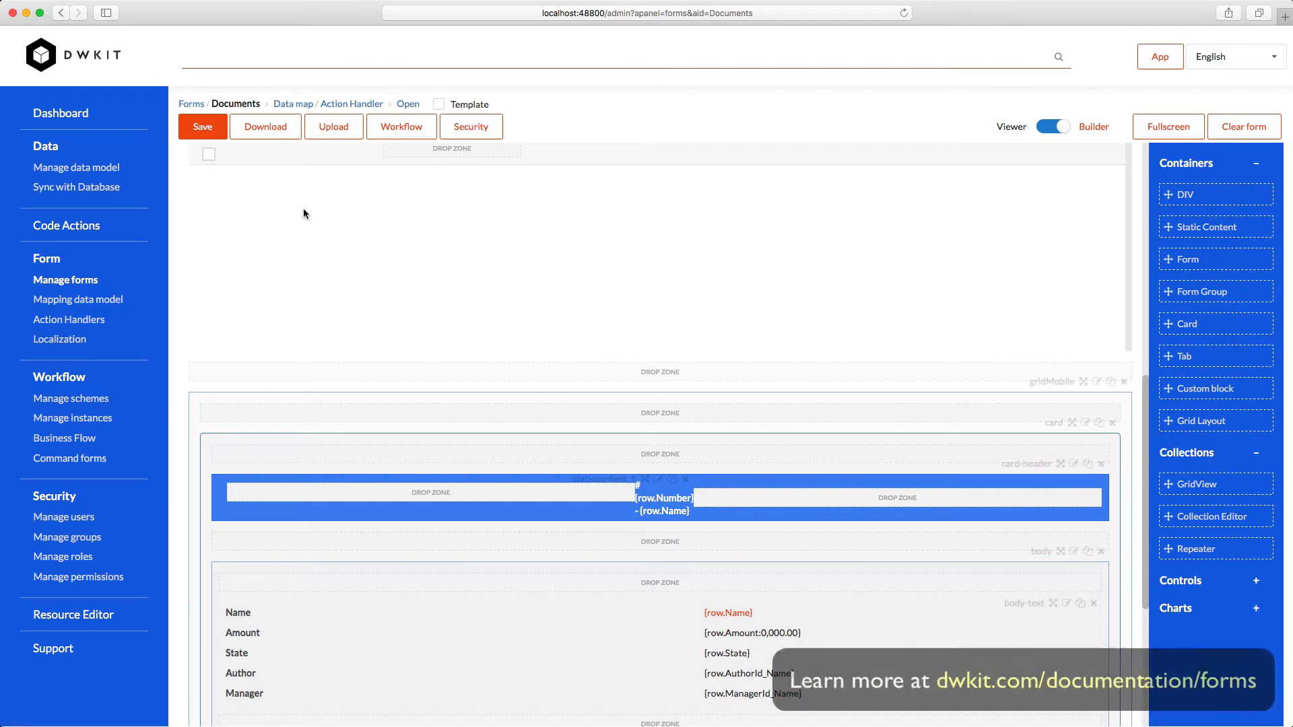
scroll(302, 211, up, 1)
scroll(301, 214, up, 10)
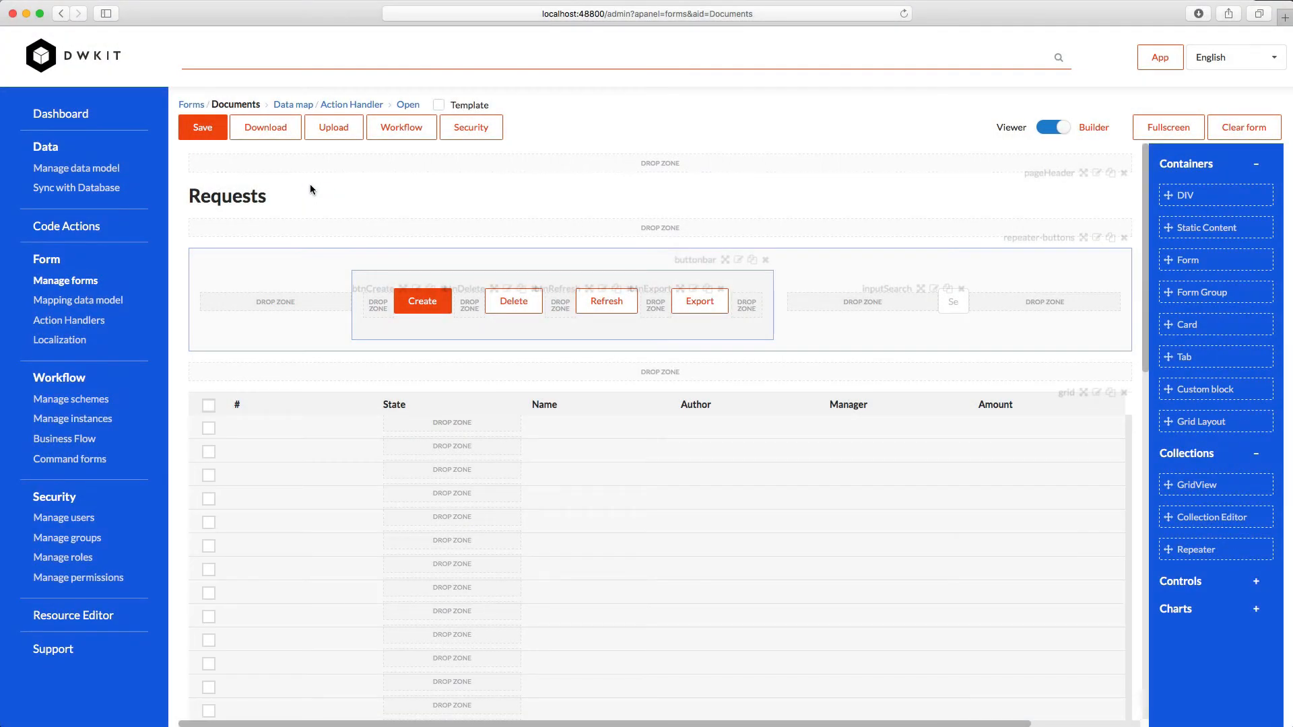
Step: Open the Documents form's data mapping and create a collection that uses the Document entity
click(302, 107)
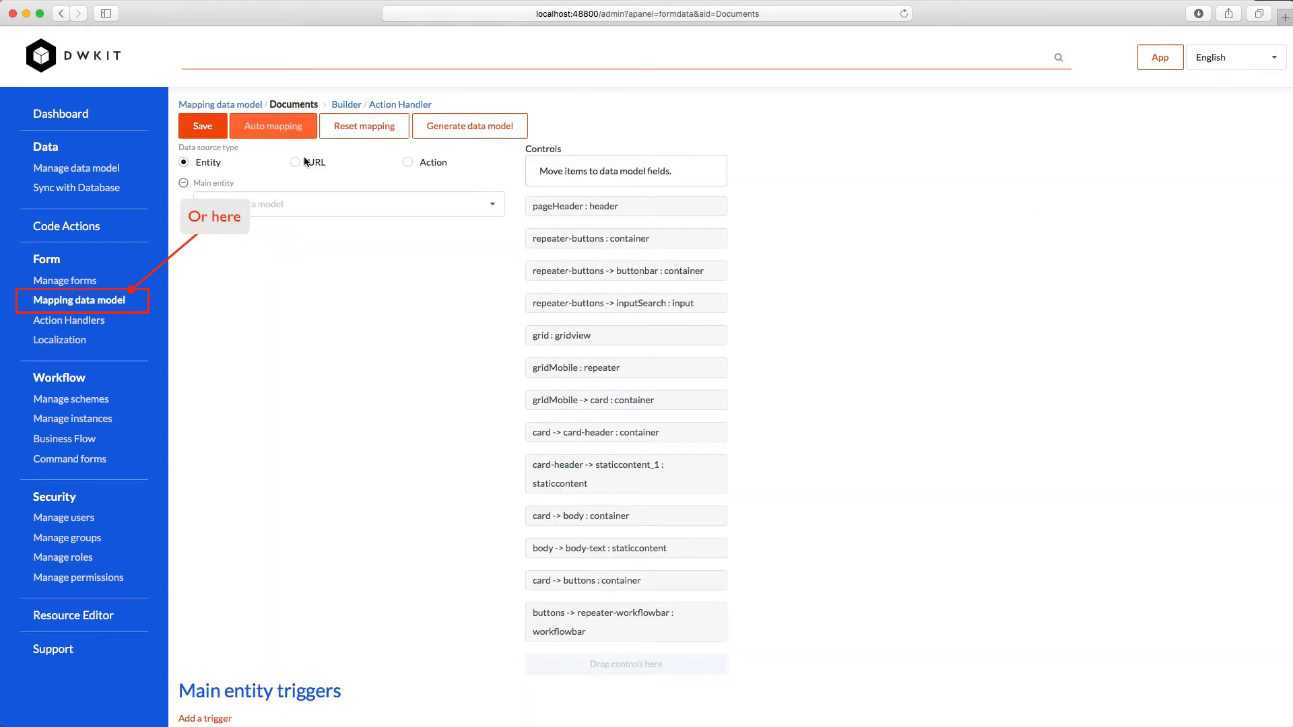
scroll(362, 310, down, 2)
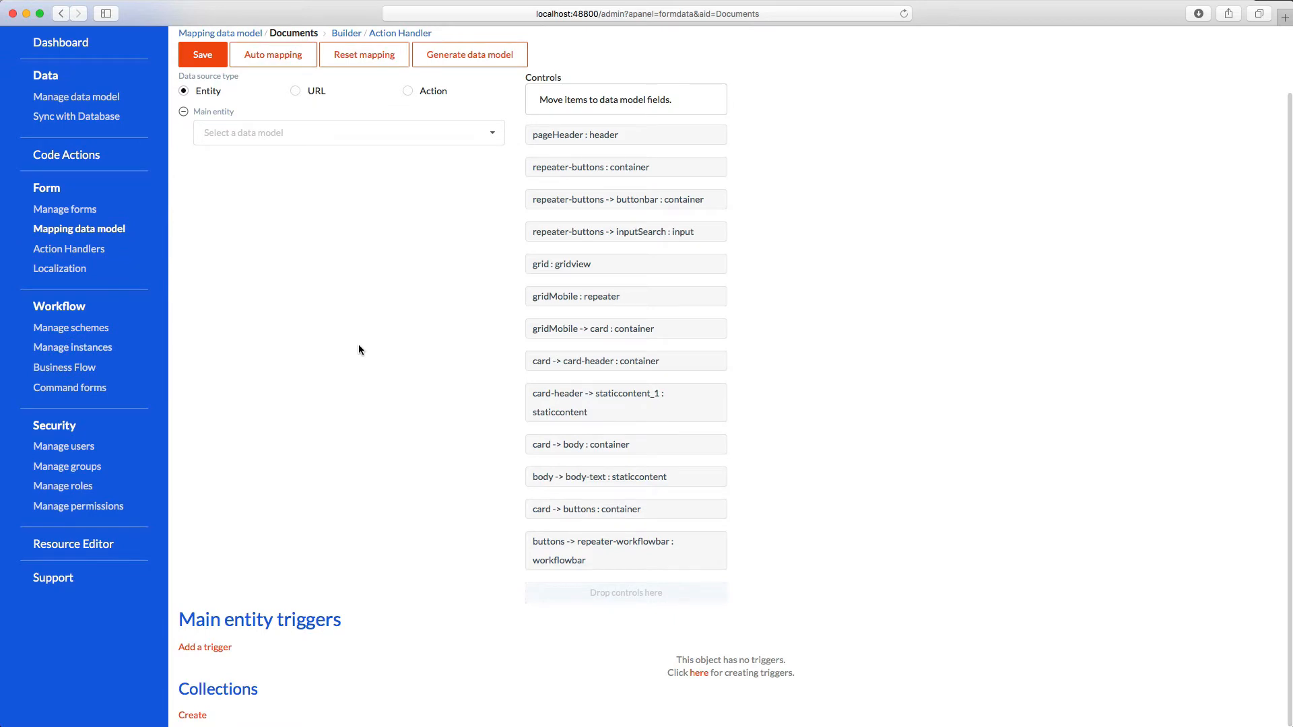
click(193, 715)
scroll(359, 660, down, 4)
click(407, 631)
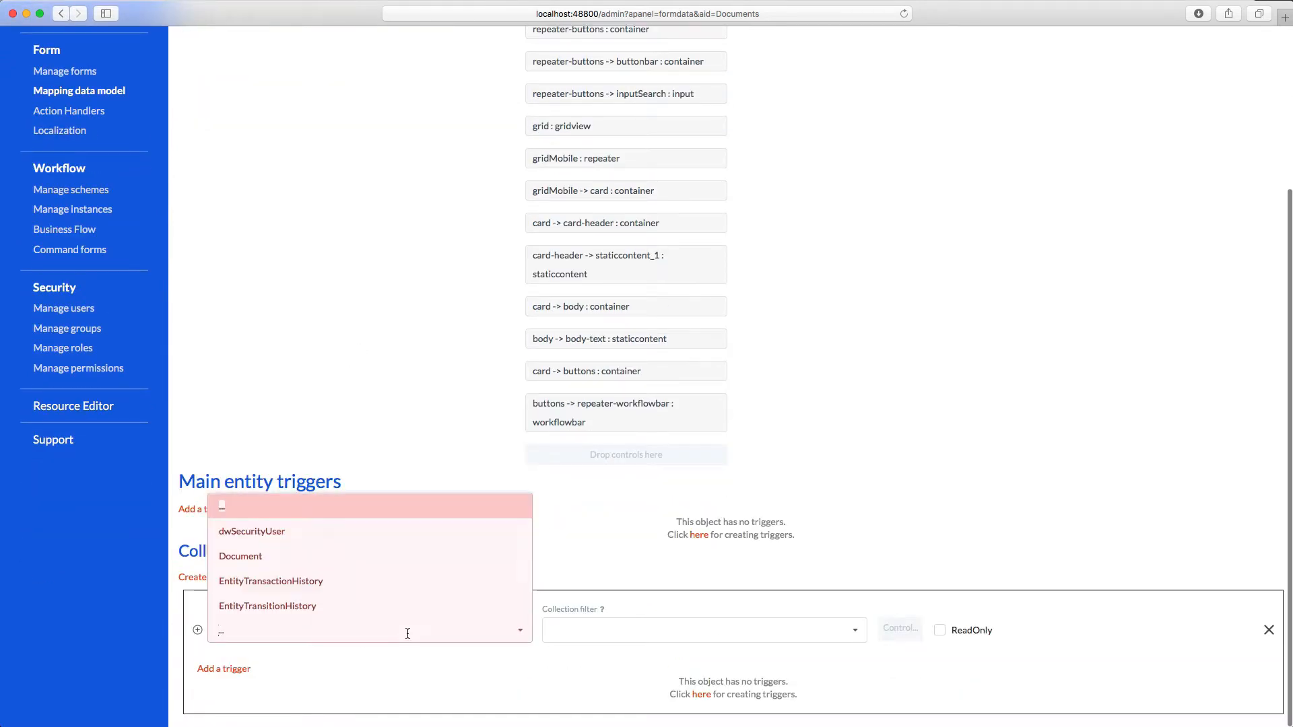
click(314, 559)
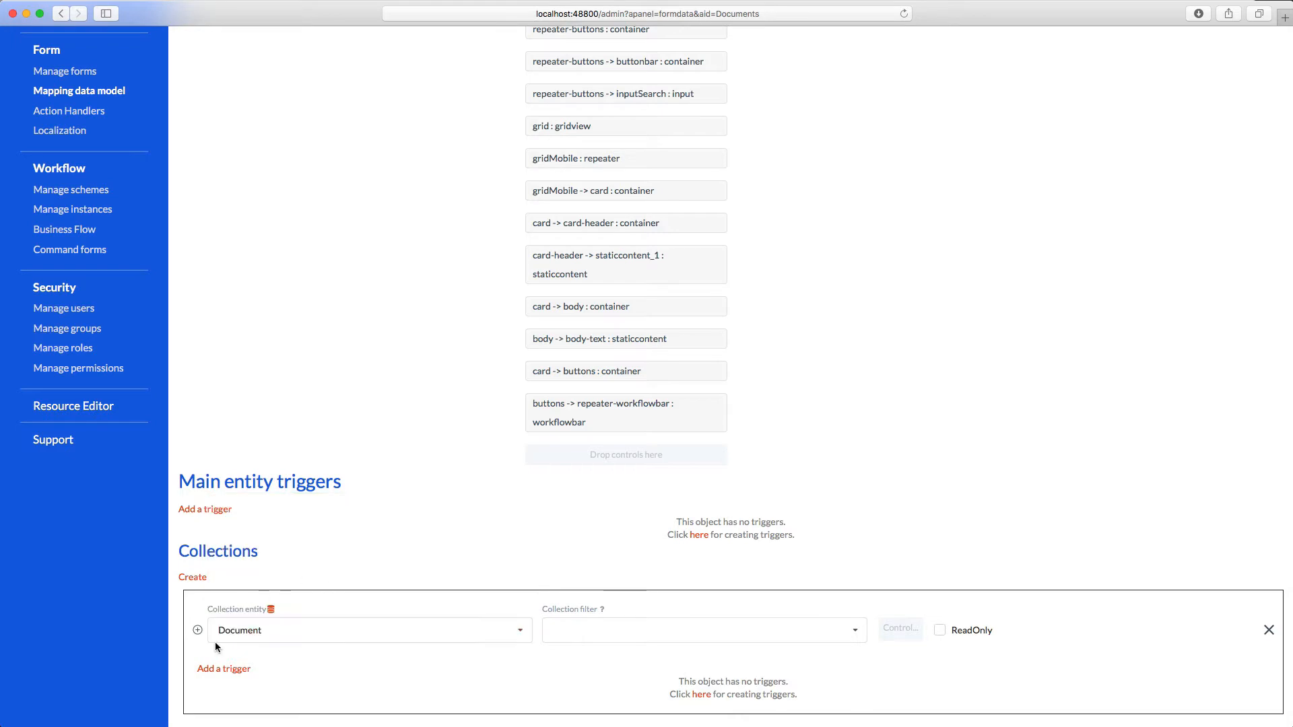
Step: Expand the Document collection's attributes and enable loading of AuthorId_Name and ManagerId_Name
click(197, 633)
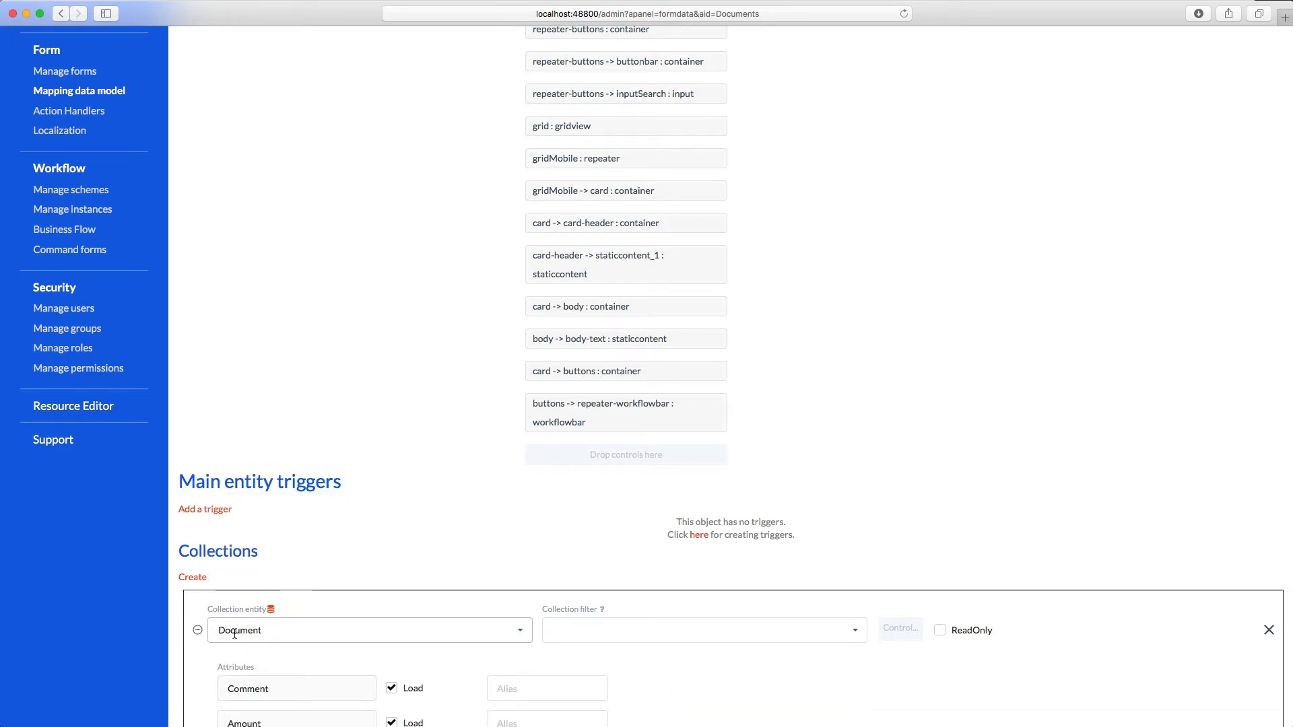
scroll(282, 645, down, 3)
scroll(283, 646, down, 10)
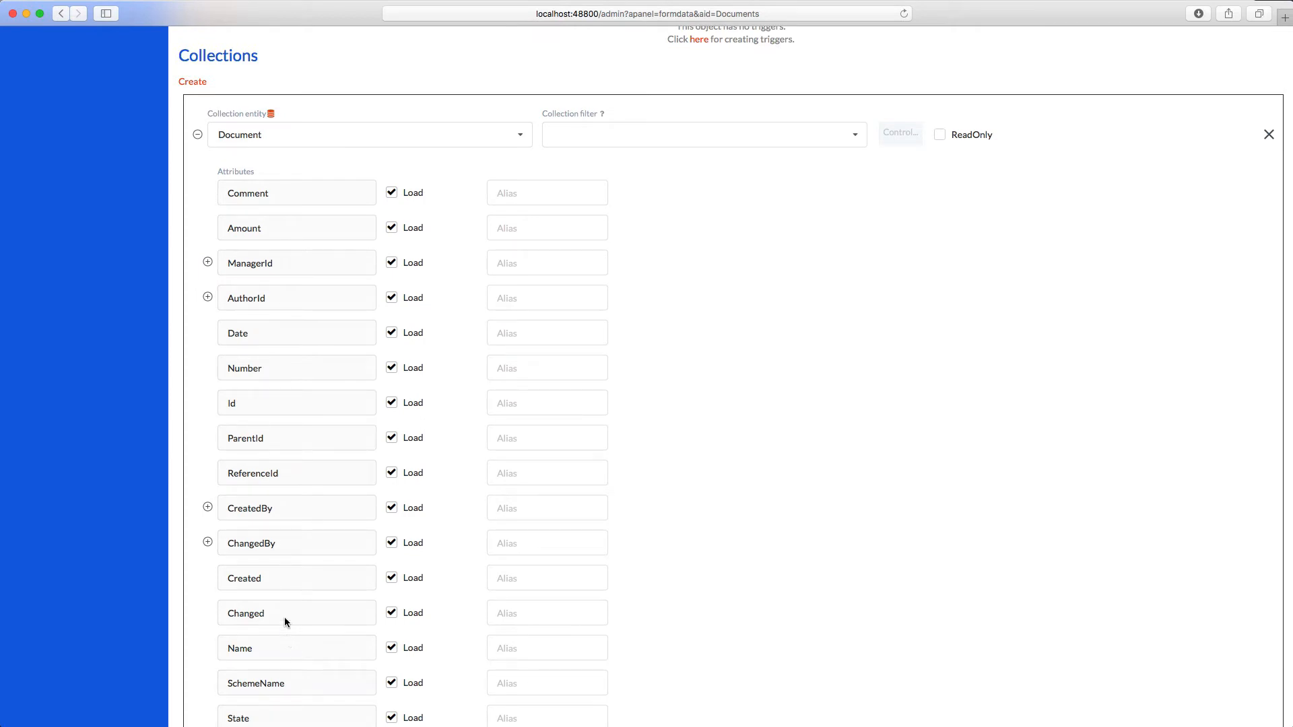
click(207, 298)
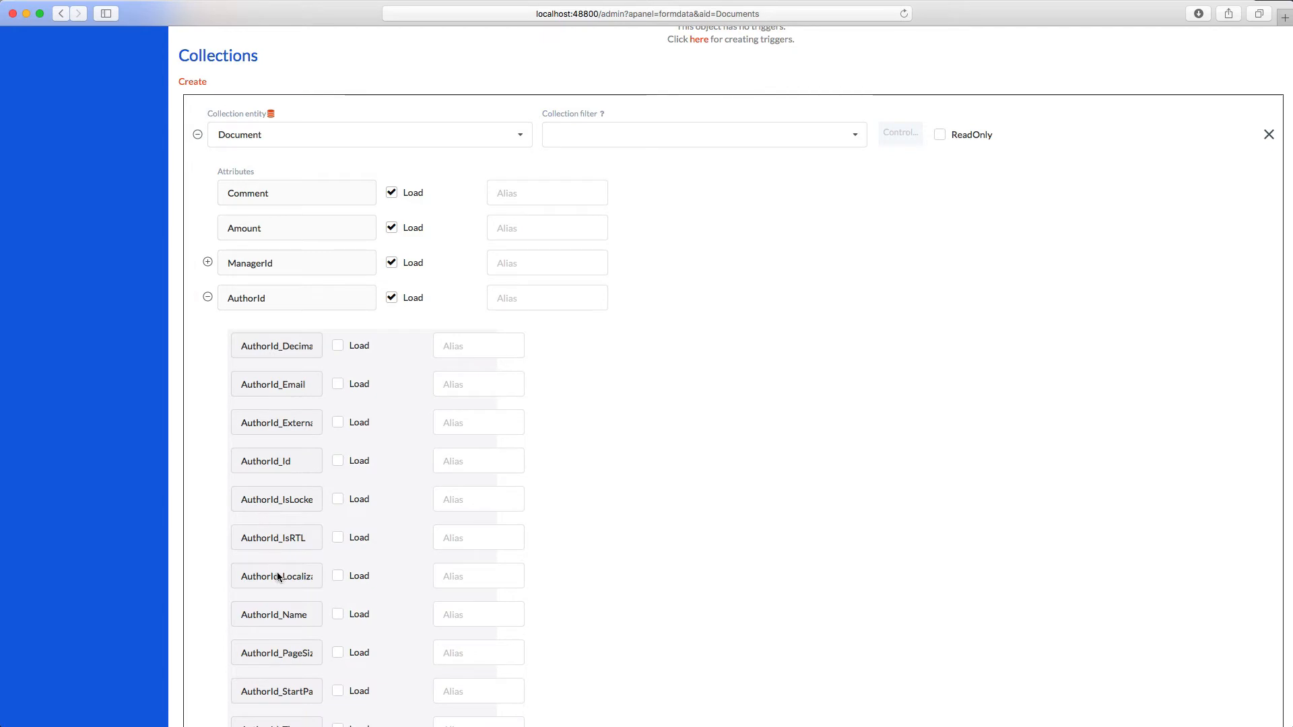
click(337, 614)
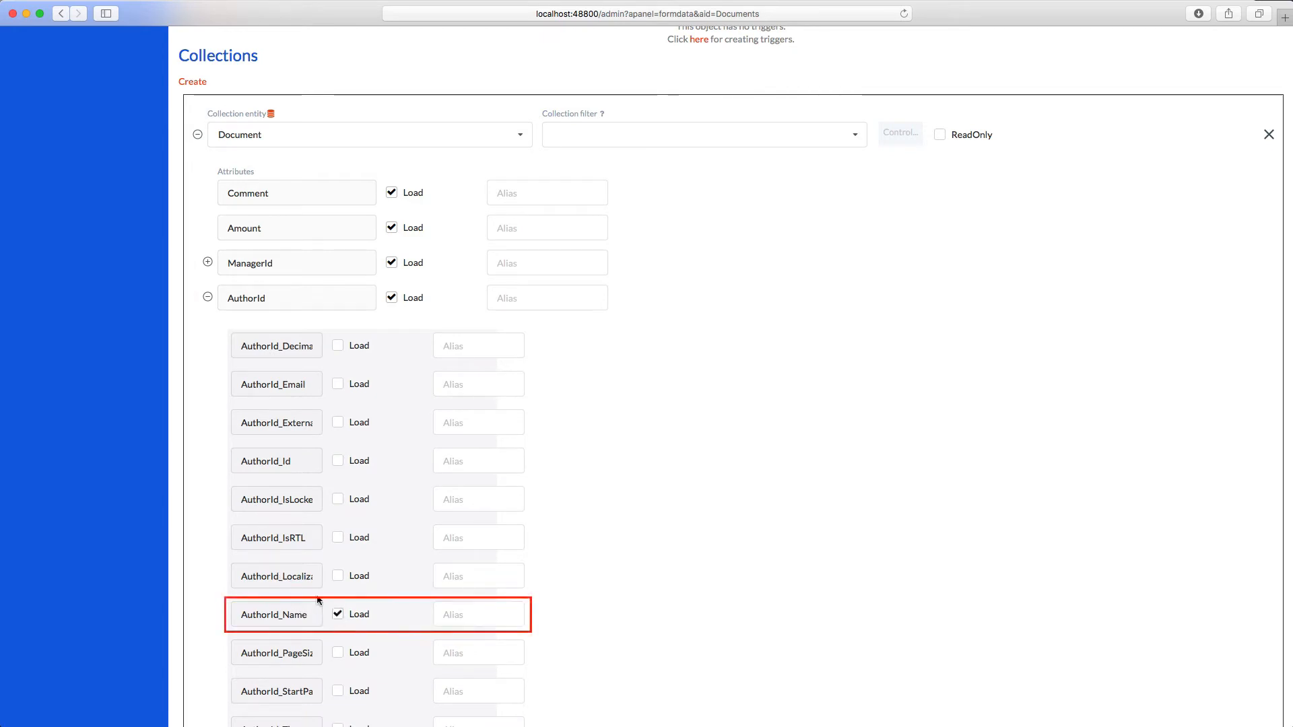
click(207, 262)
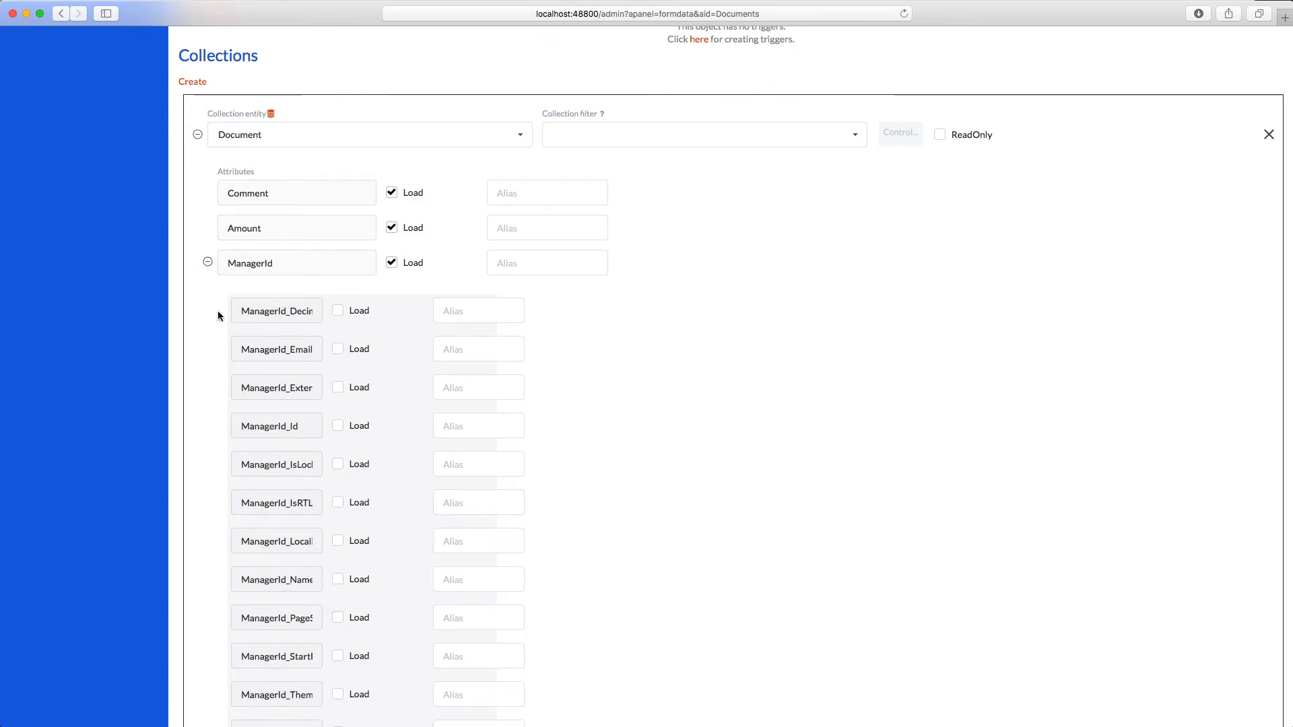
click(344, 583)
Step: Assign the grid control to the Document collection and save the data mapping
scroll(911, 445, up, 10)
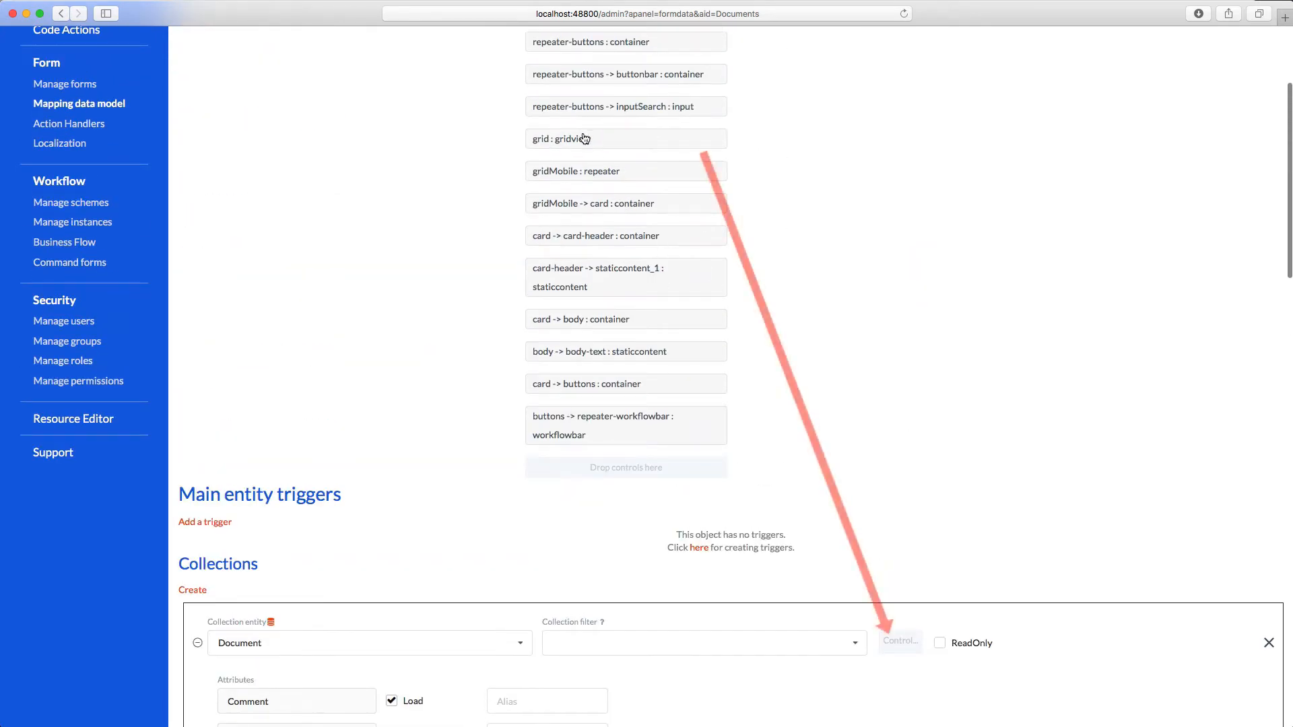
drag(586, 140, 901, 319)
scroll(893, 519, down, 5)
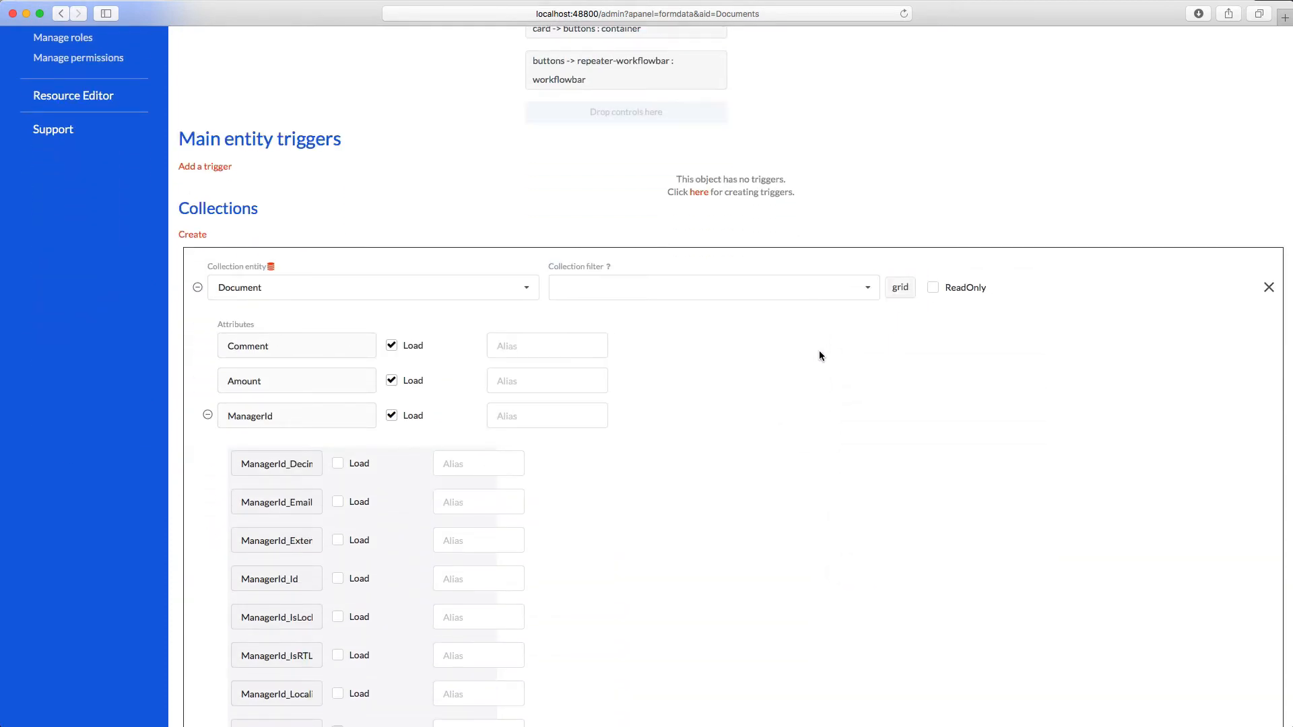
scroll(621, 301, up, 8)
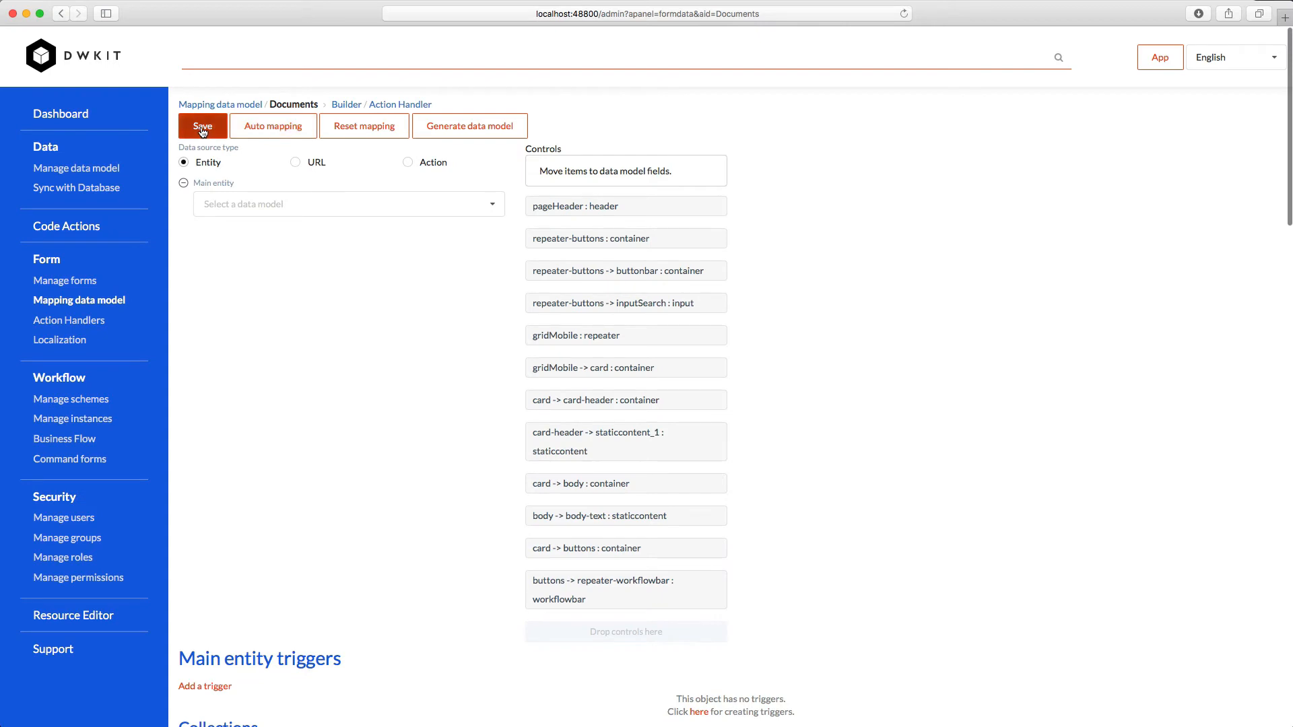
click(202, 130)
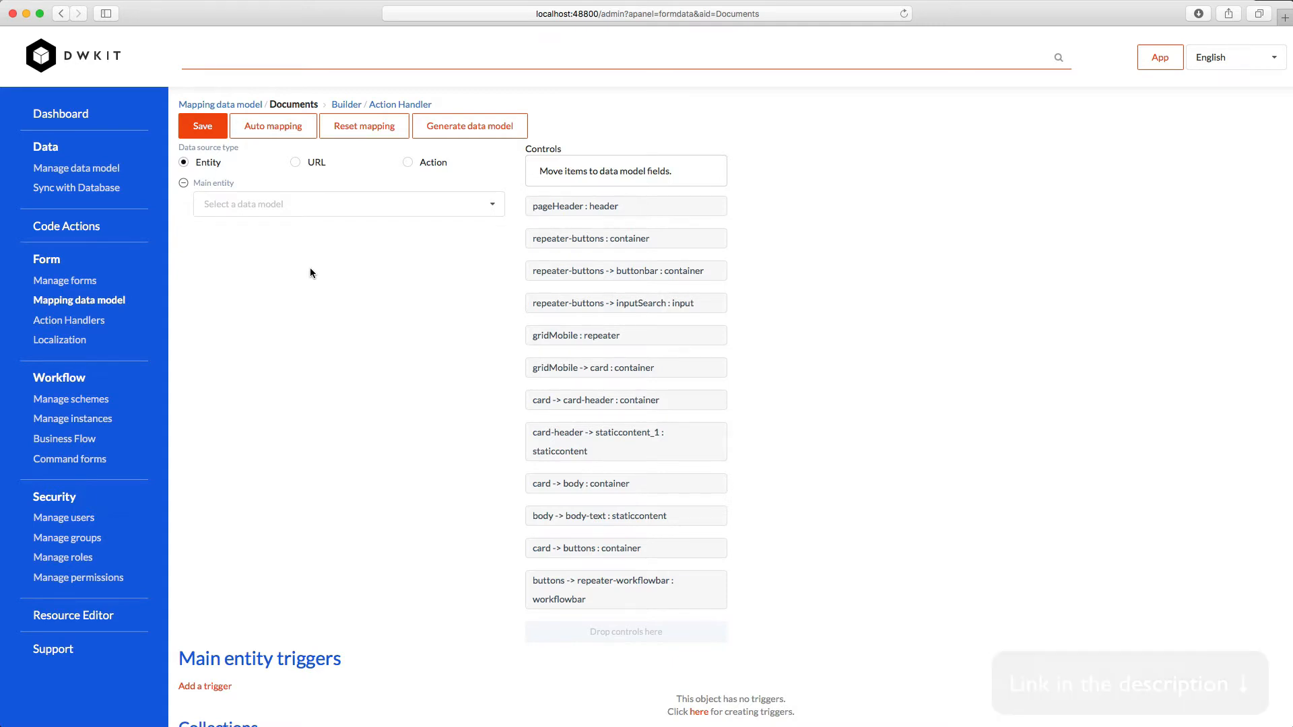
Step: Add and save an init action handler for Documents that links grid rows to /form/Document/ and sets the Requests header for inbox or outbox
click(400, 106)
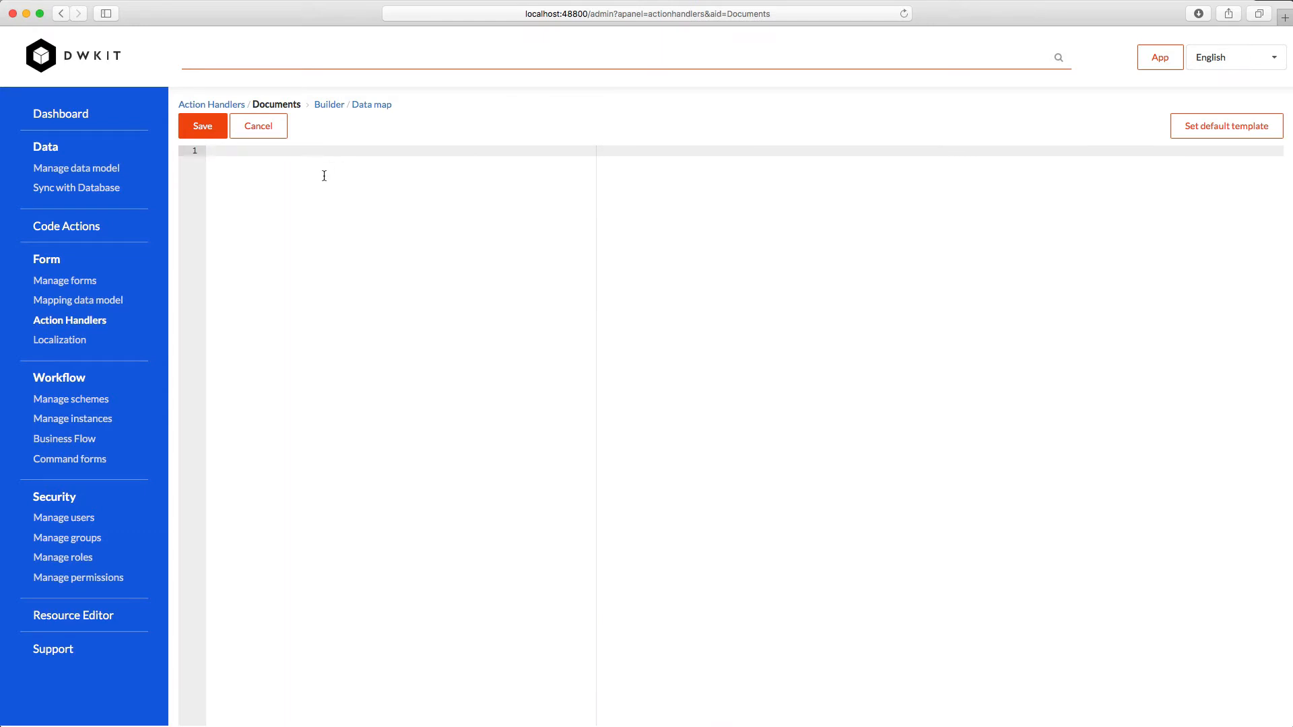
text({   init: function (args){     var gridModelRewriter = function (model) {         if(Array.isArray(model.columns) && model.columns.length > 2){             model.columns[1].customFormatter = function(p){                 var url = "/form/Document/" + p.row.Id;                 return DWKitApp.API.createElement("a", { href: url}, p.value);             };         }         return model;     };     DWKitApp.API.rewriteControlModel("grid", gridModelRewriter);       var path = args.state.router.location.pathname.split('/');     var filter = path[path.length - 1];     var header = "Requests";     if(filter === "inbox"){         header += ": Inbox";     }     else if(filter === "outbox"){         header += ": Outbox";     }      var changes = [];     changes.push({key: "pageHeader", name: "content", value: header});     return DWKitApp.API.changeModelControls(args, changes);   } })
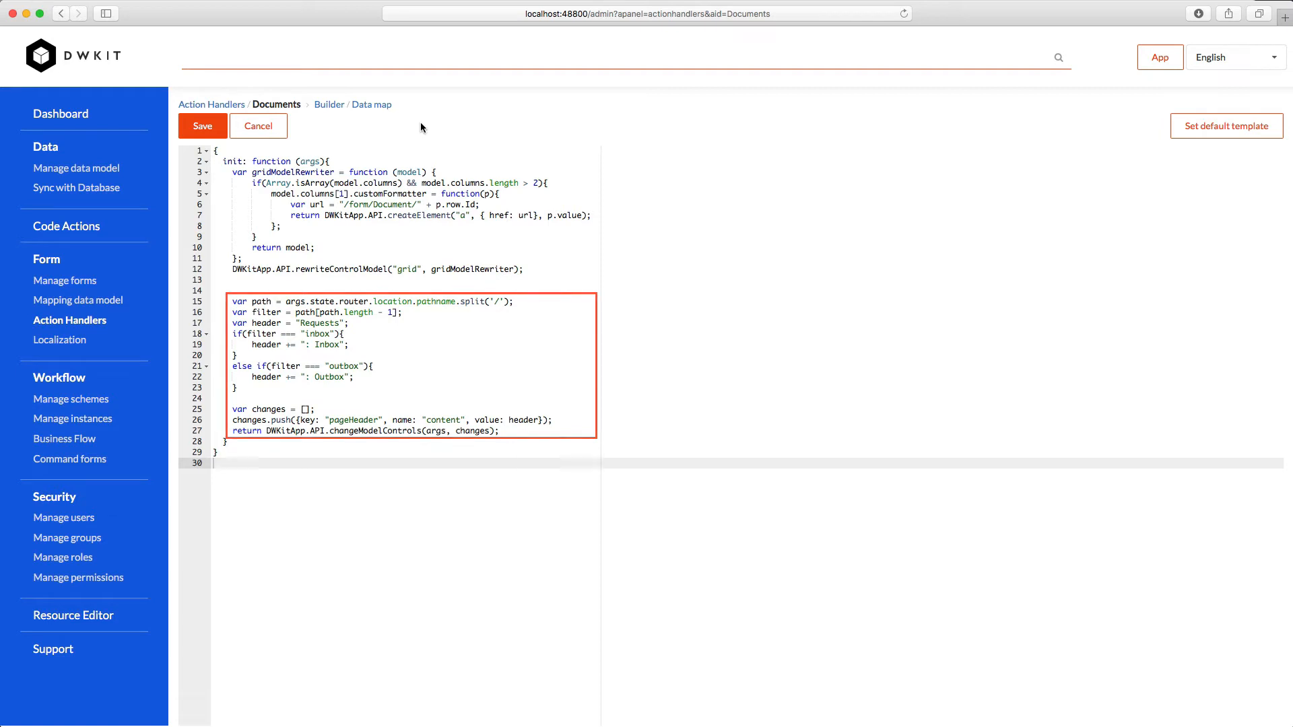
click(203, 127)
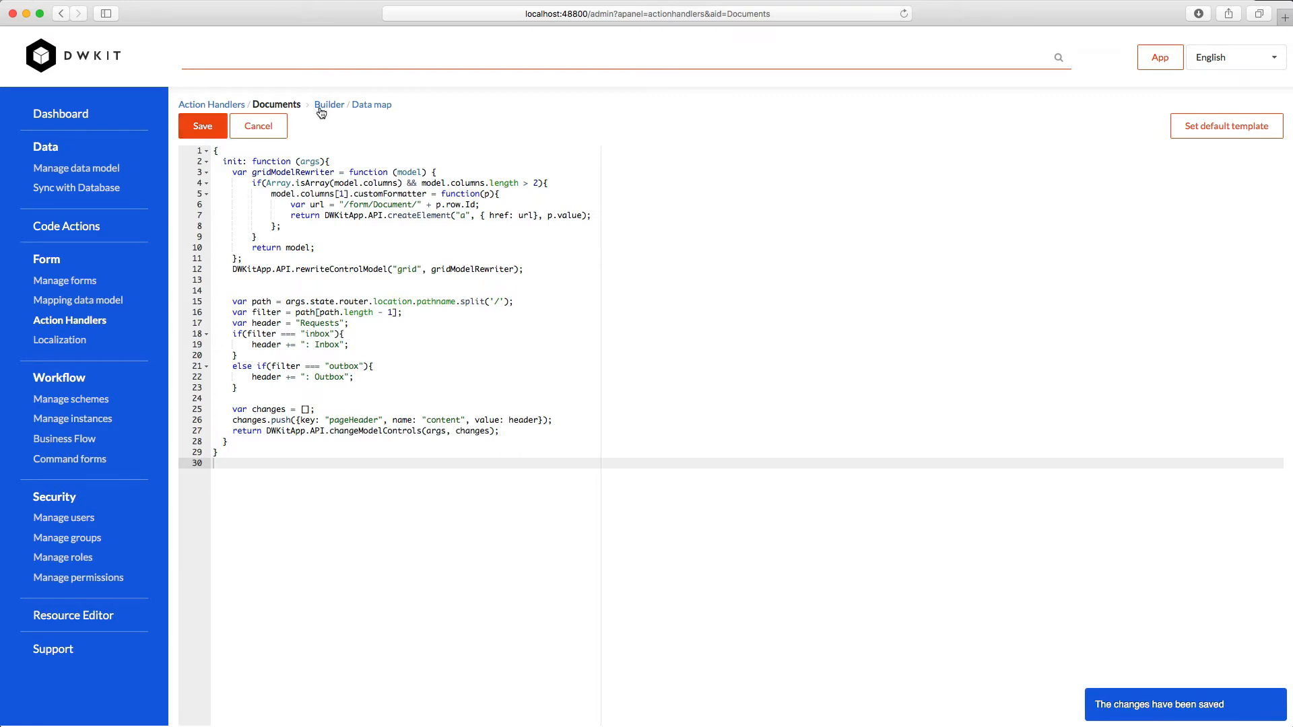
Step: Open the Documents form from the builder, try to create a request, and return to the Requests list
click(325, 106)
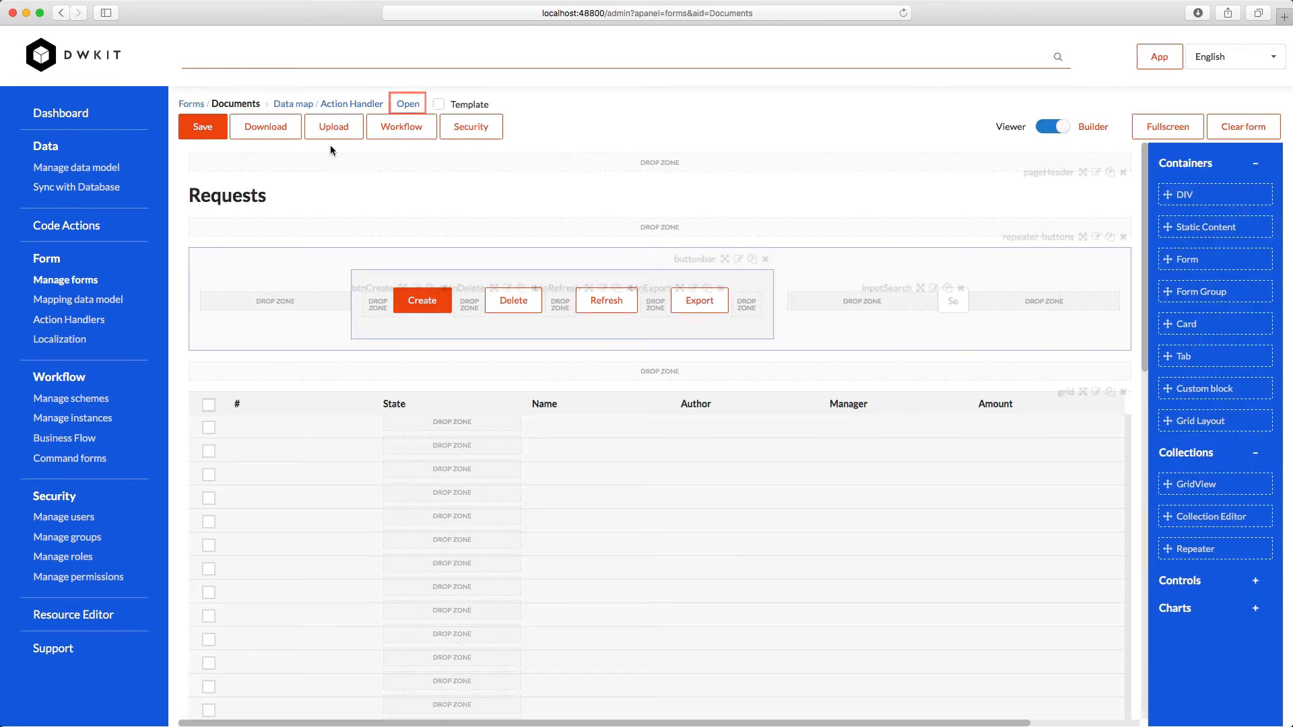
click(408, 105)
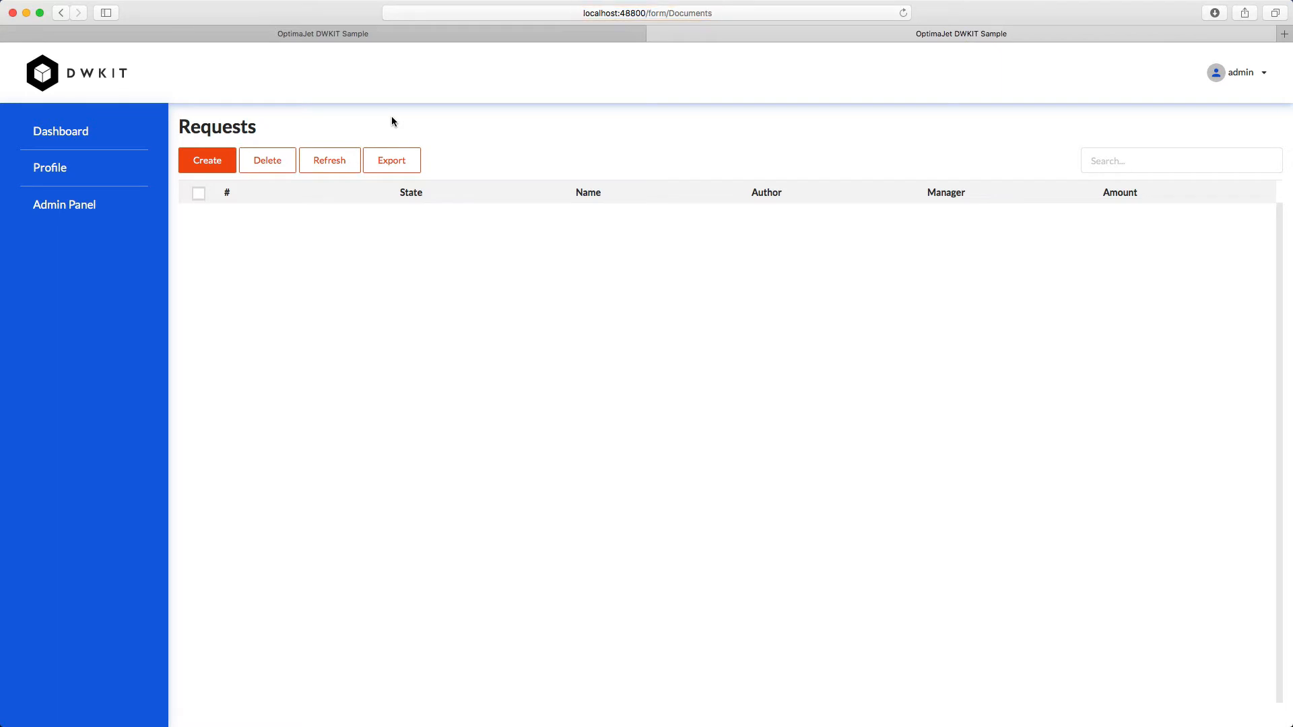
click(225, 166)
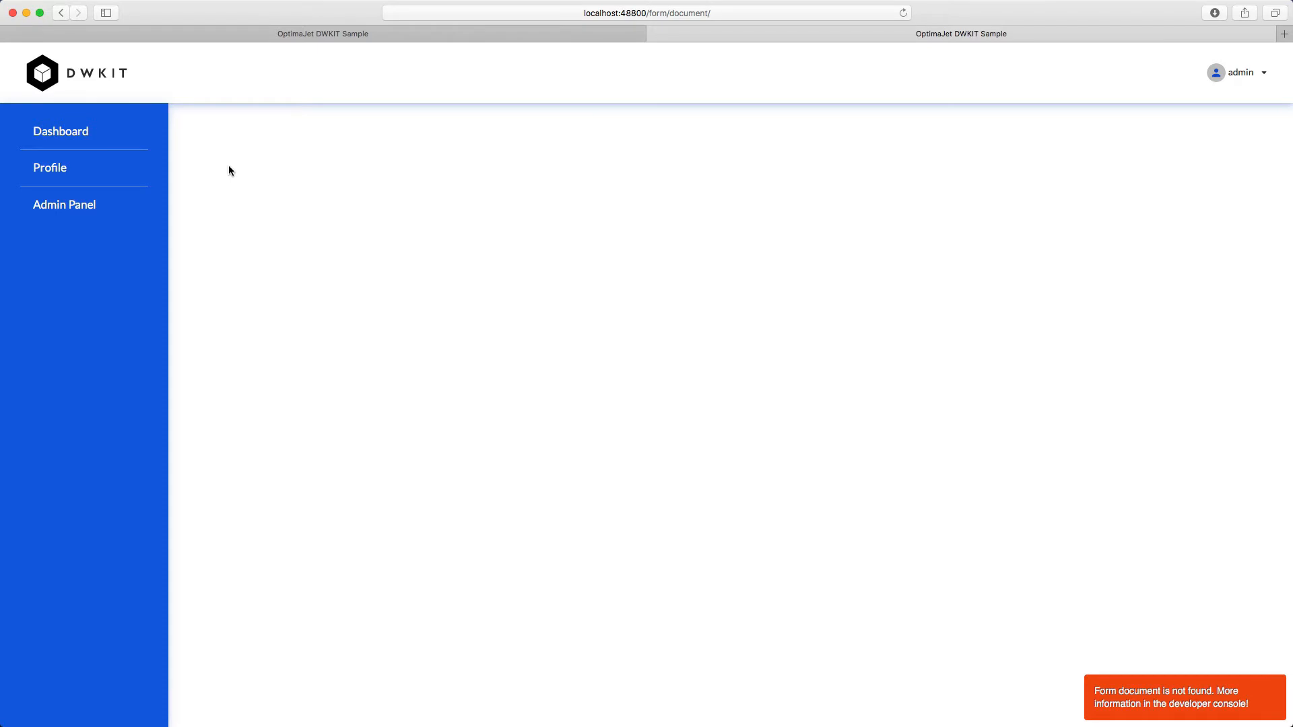
click(61, 13)
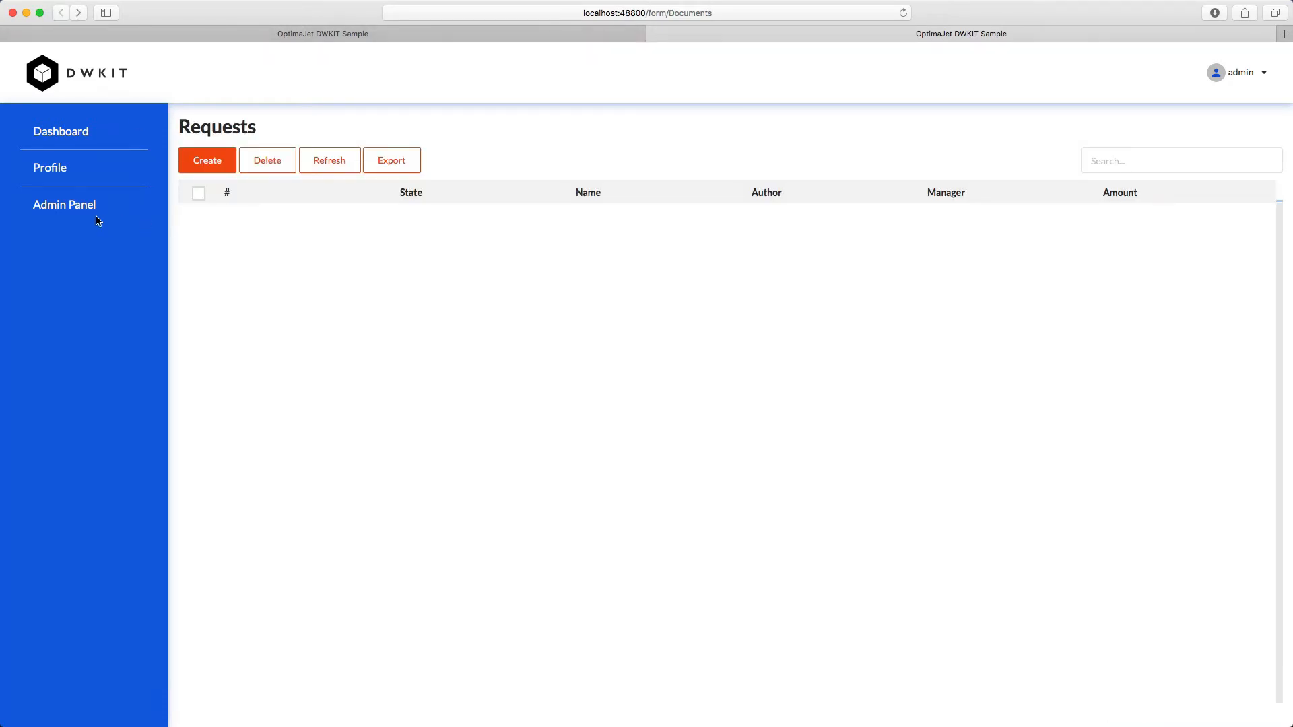
mouse_move(10, 210)
mouse_down()
mouse_move(192, 205)
mouse_move(402, 251)
mouse_move(534, 228)
mouse_move(730, 225)
mouse_move(1, 226)
mouse_up()
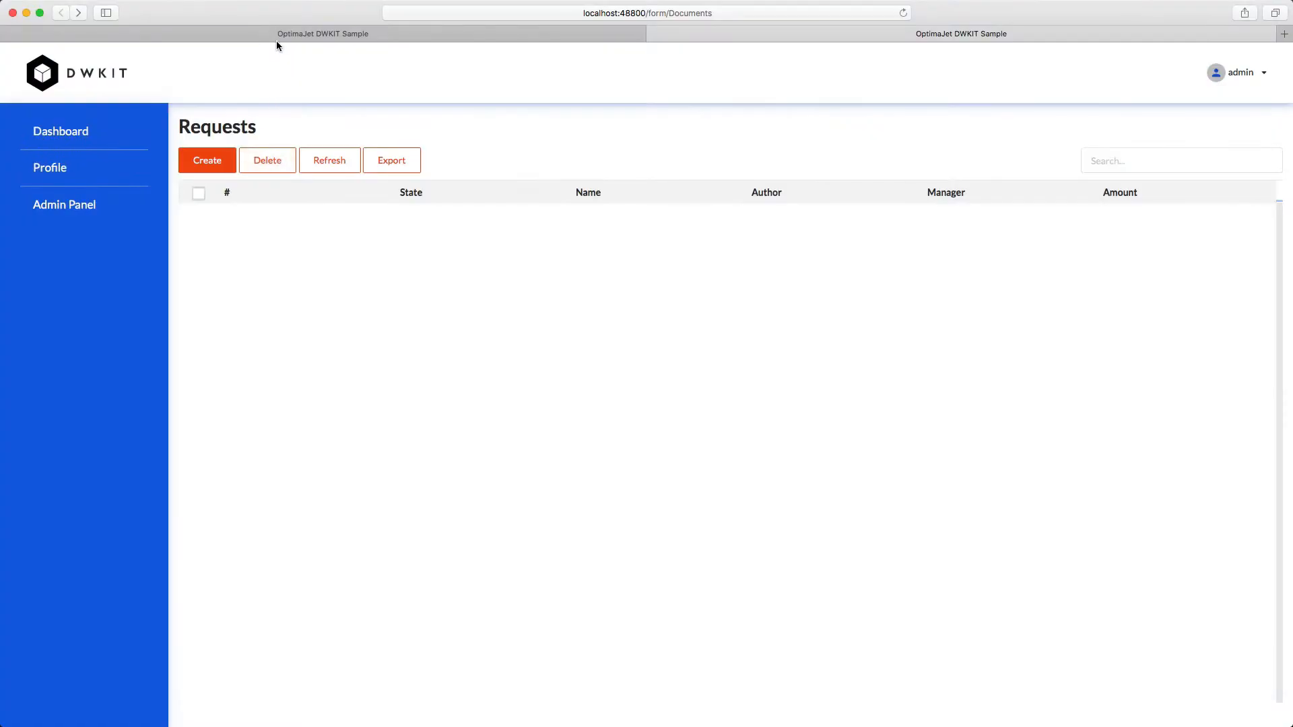
Step: Return to the admin panel's form management and create a new form named Document
click(276, 34)
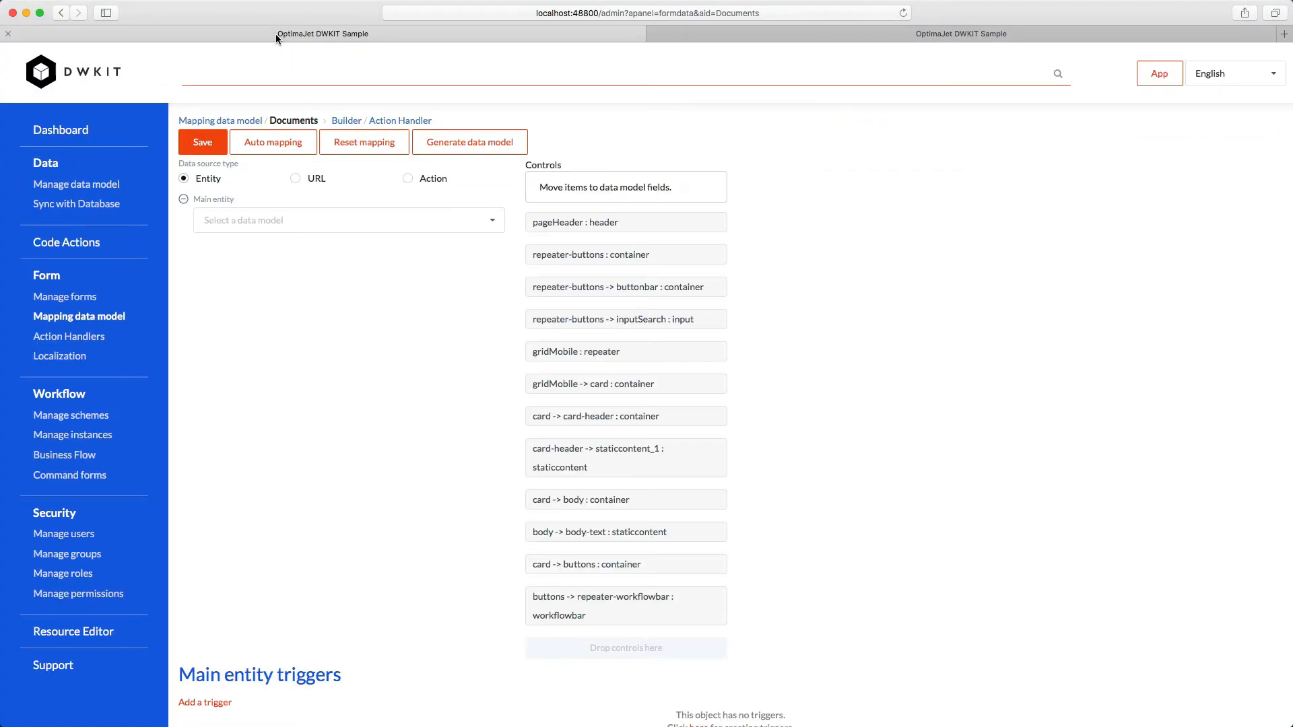
click(96, 296)
click(207, 163)
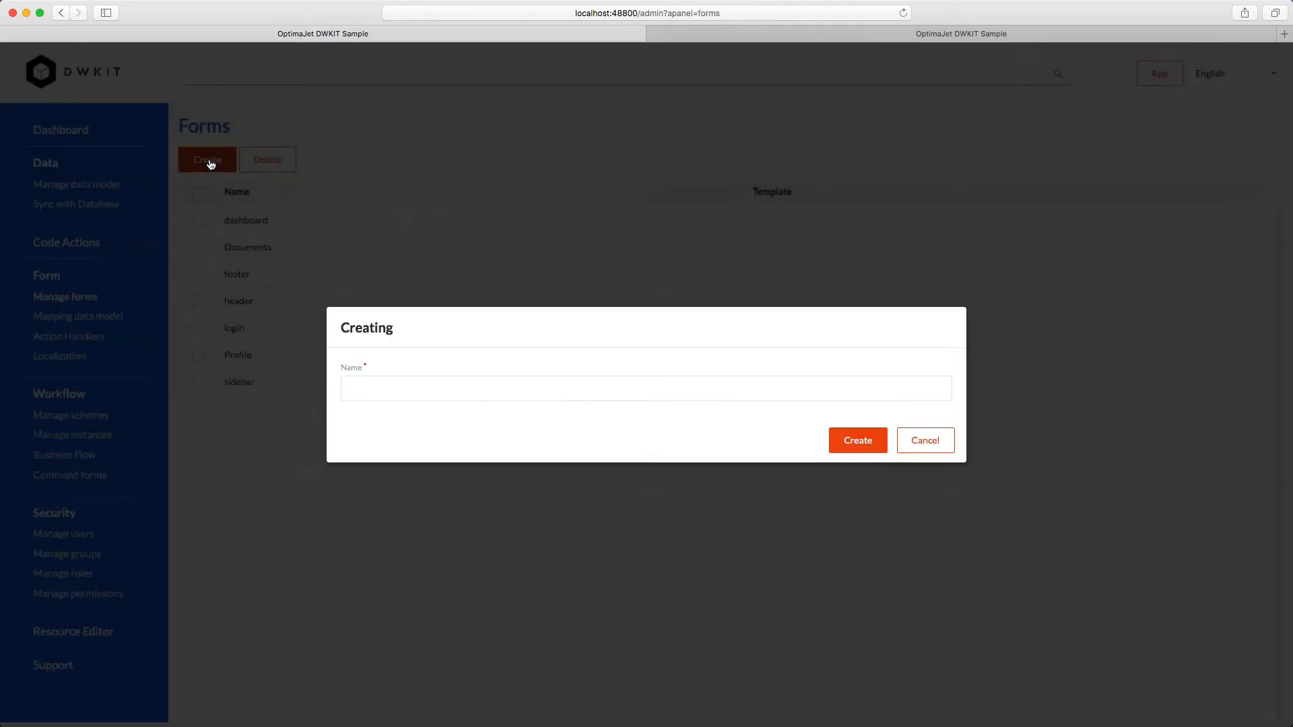
click(378, 386)
text(D)
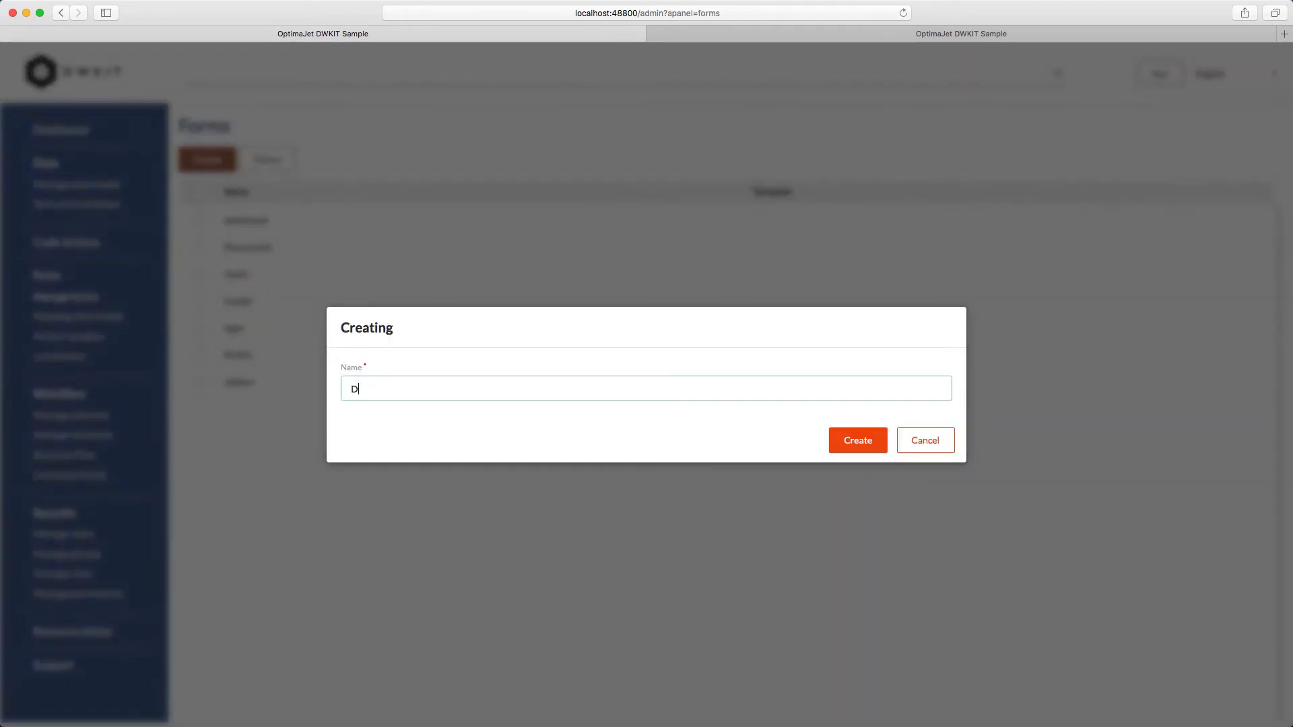
text(ocument)
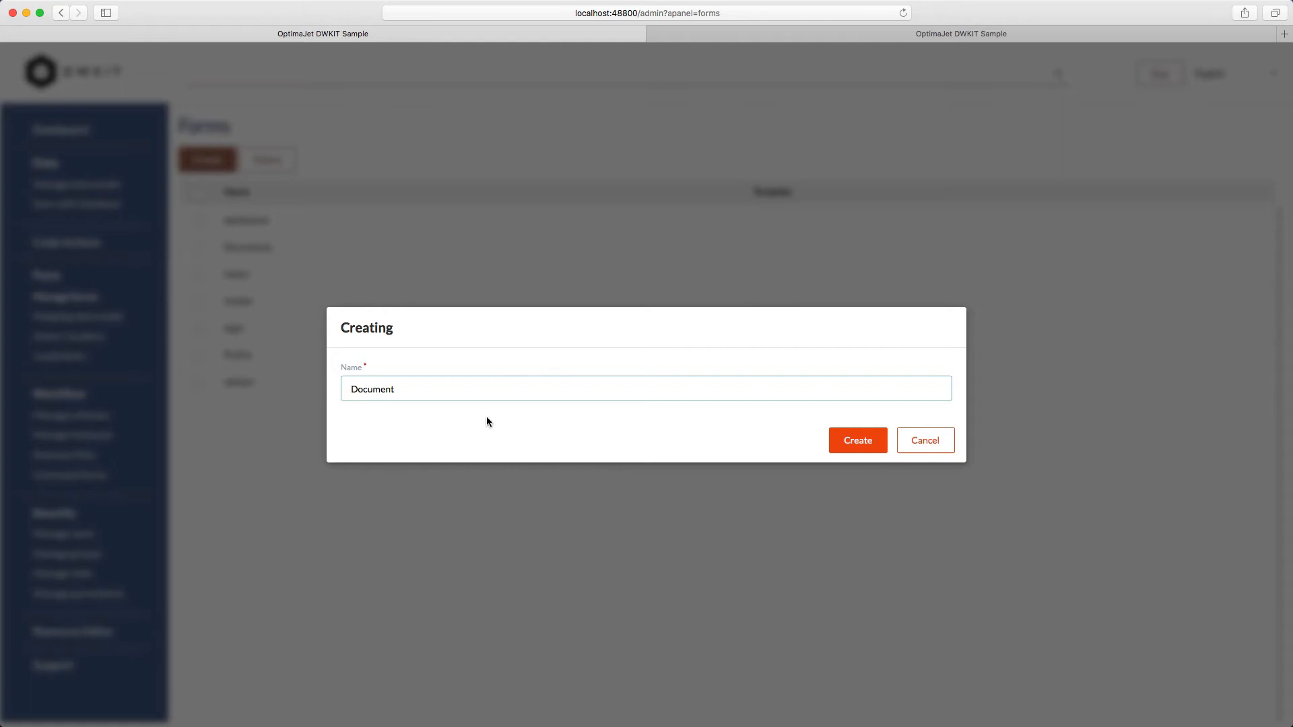
click(869, 443)
Step: Upload the Document.json template into the Document form and save the form
click(349, 144)
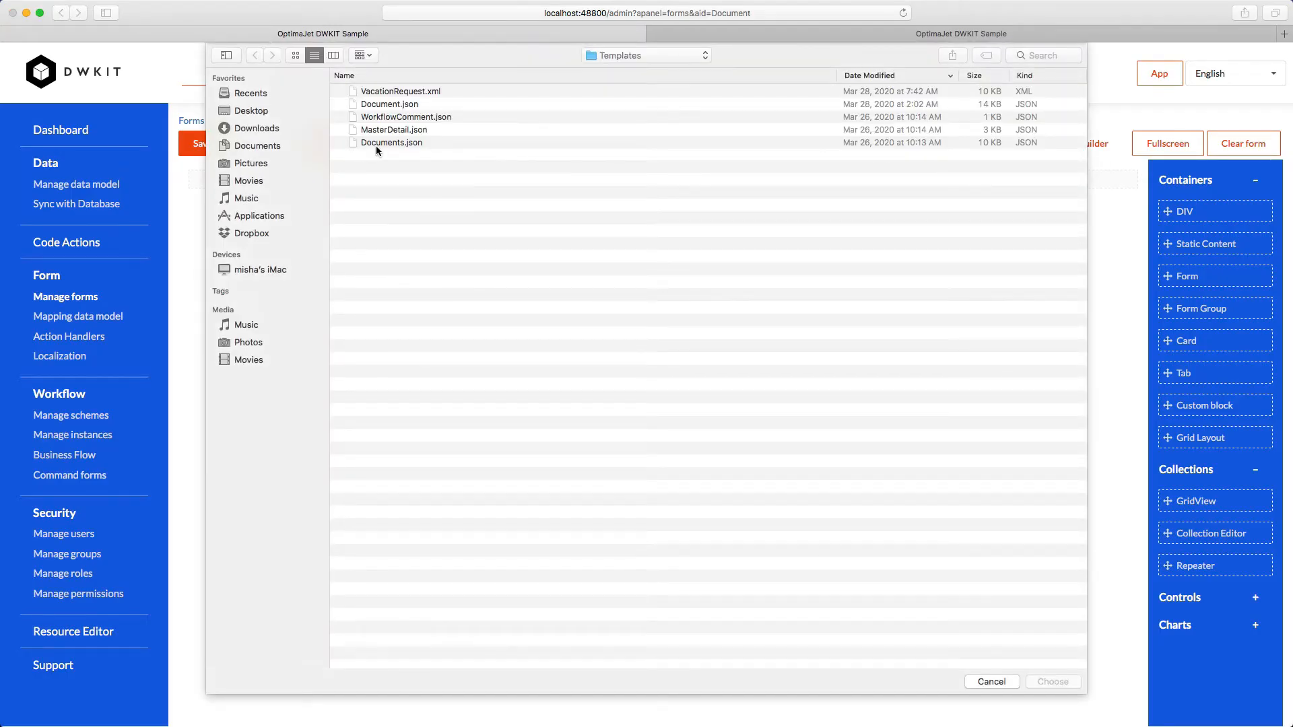
click(397, 108)
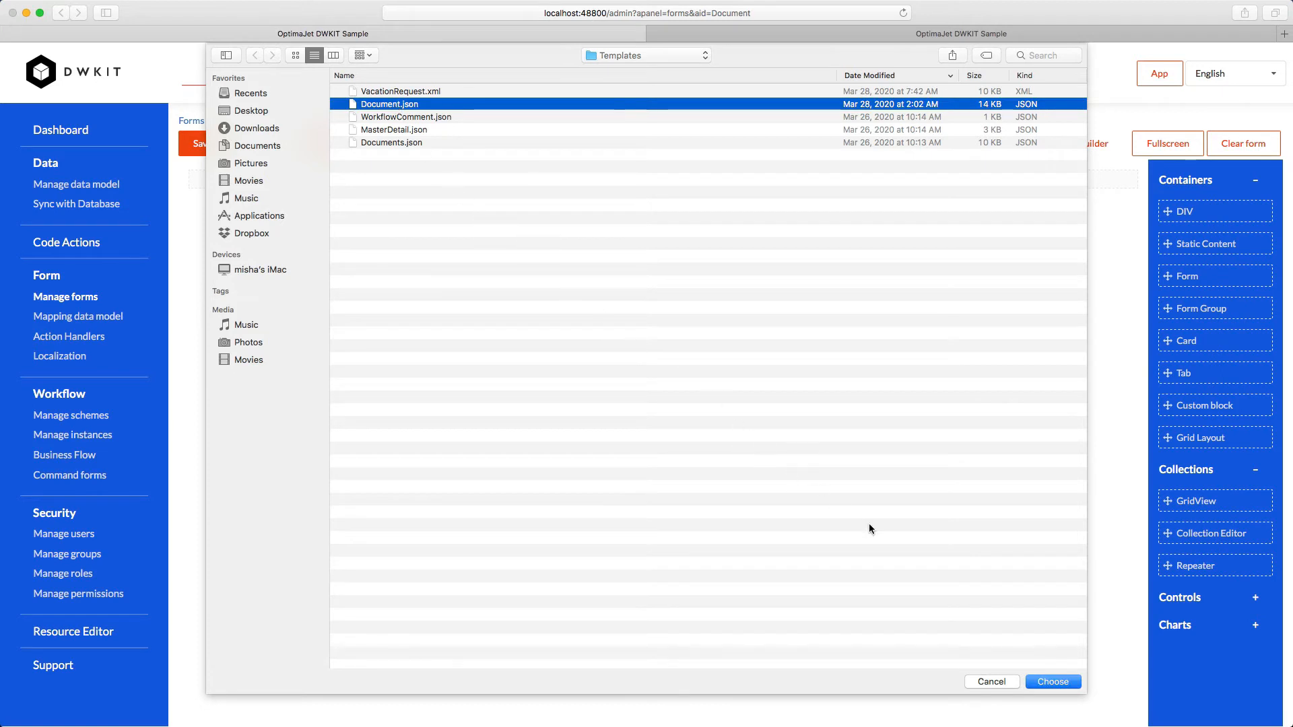
click(1051, 682)
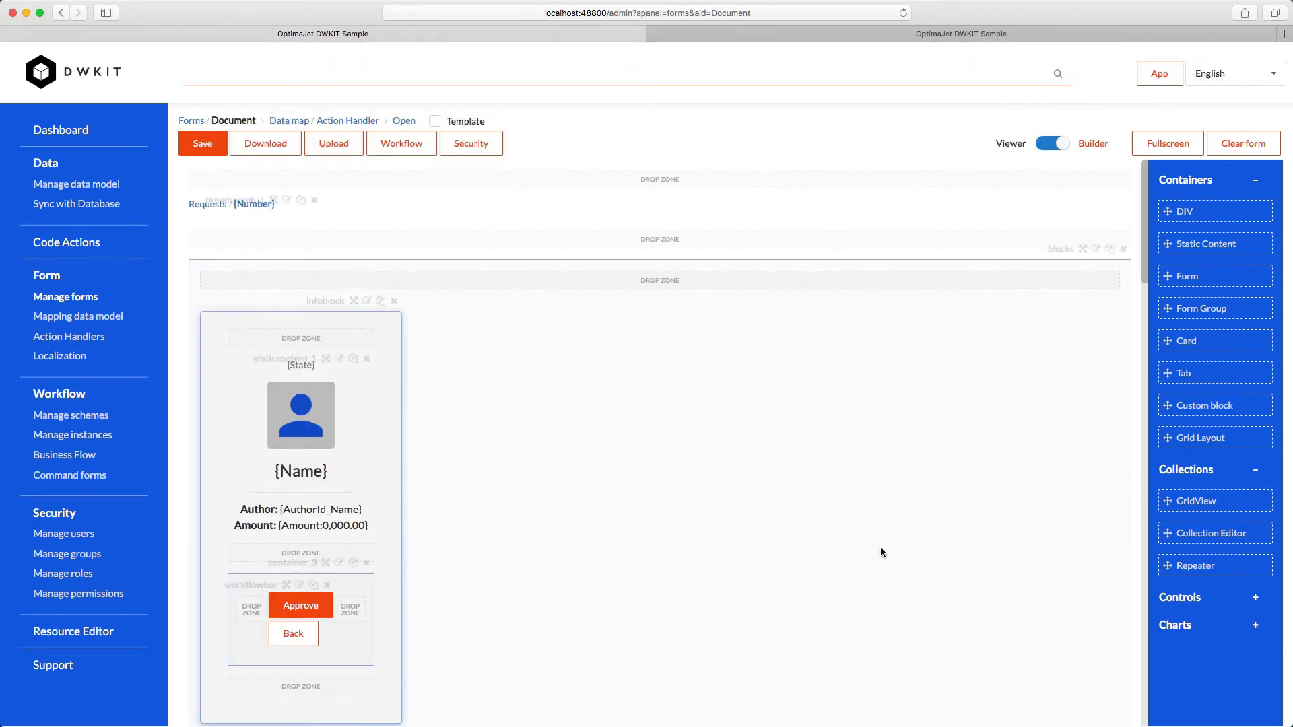
click(207, 146)
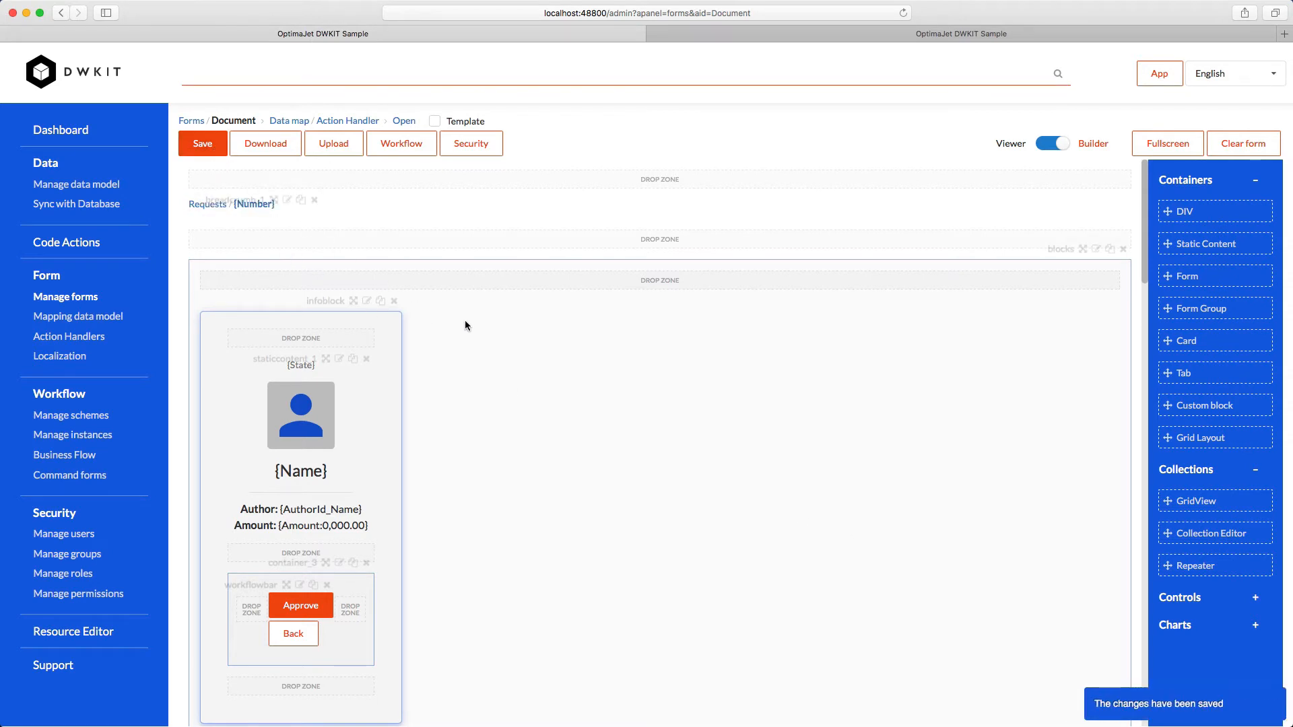
Step: Preview the Document form in the viewer, return to the builder, and examine its main block, save buttons and approval history grid
click(1057, 145)
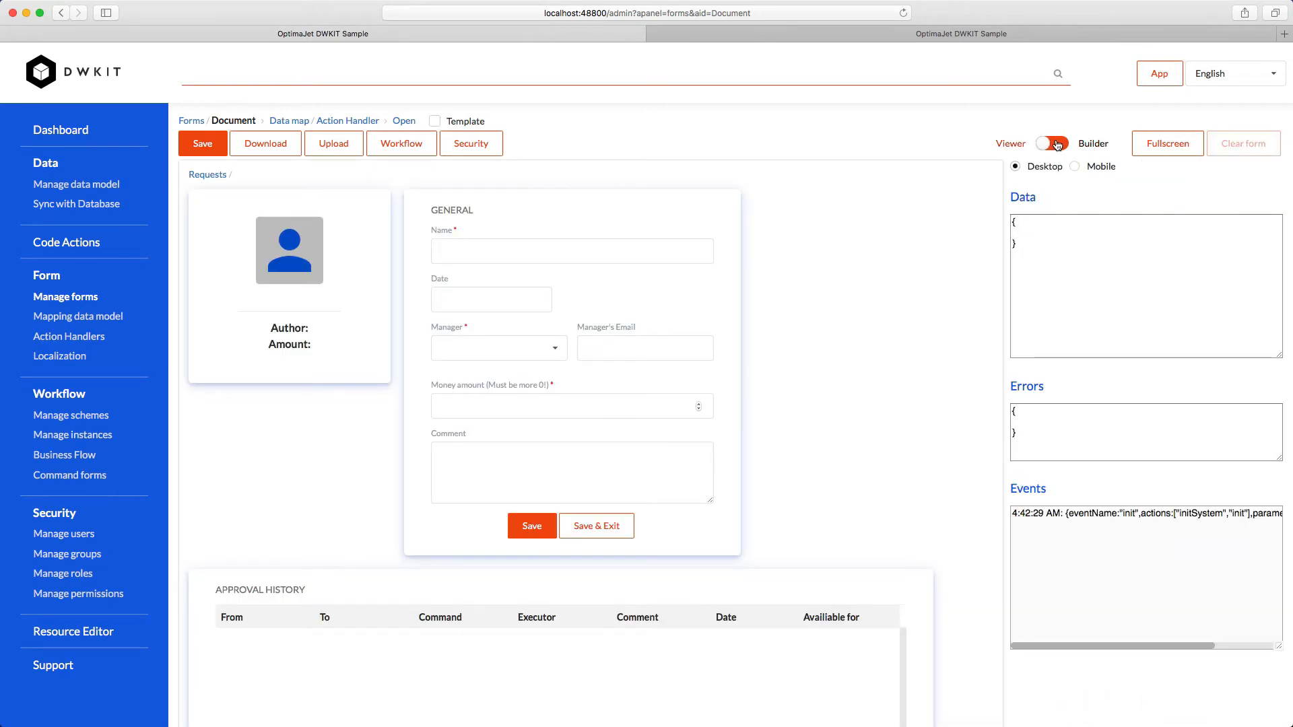
click(1055, 144)
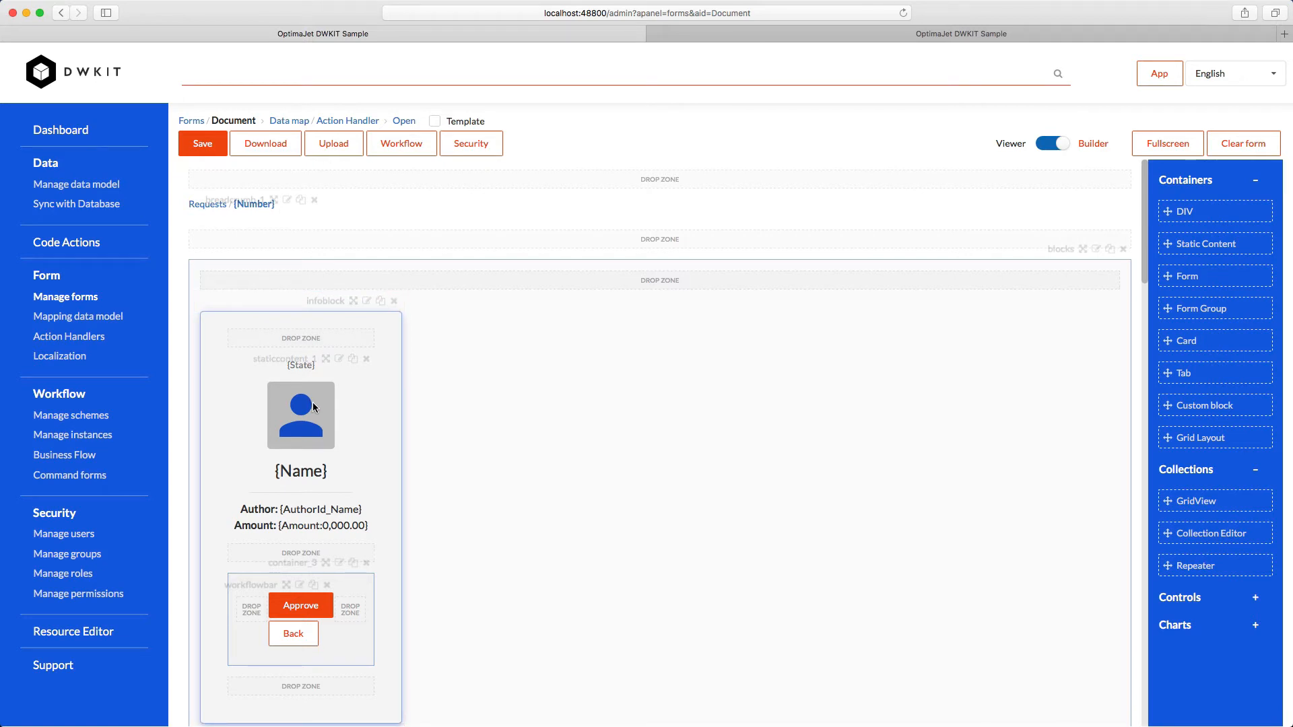
scroll(330, 410, down, 7)
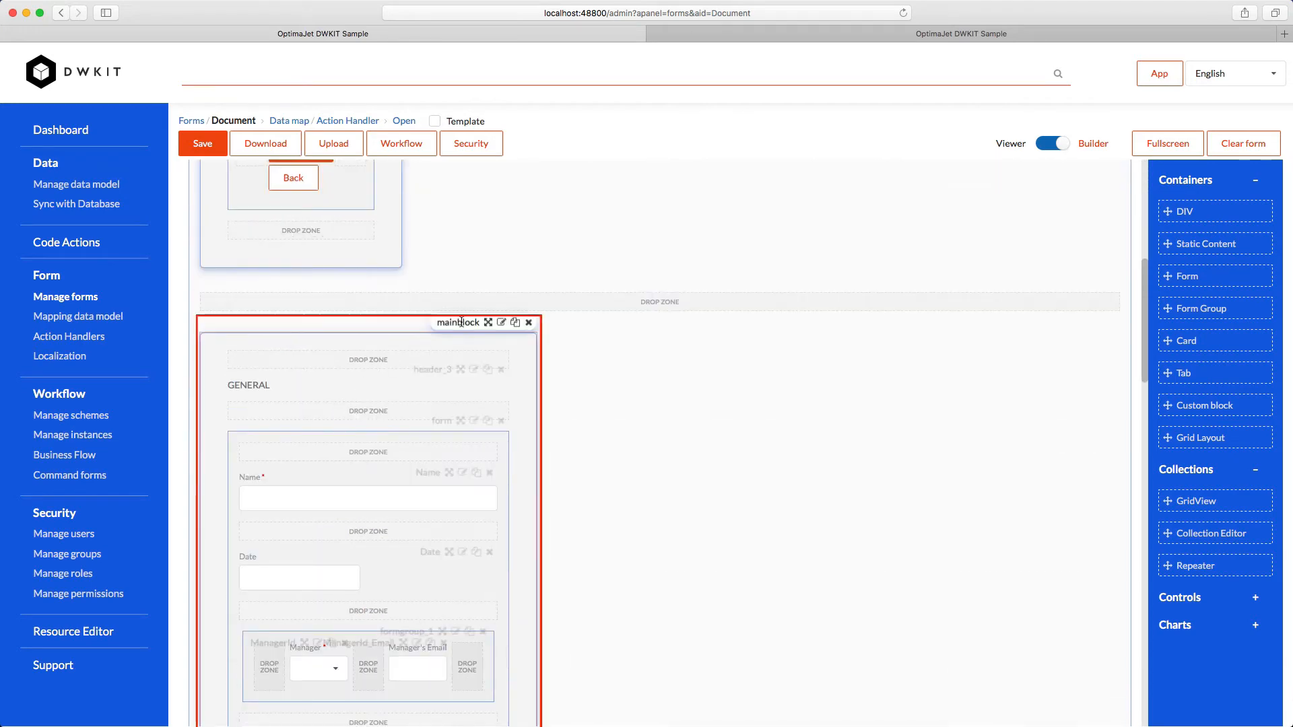
scroll(439, 407, down, 8)
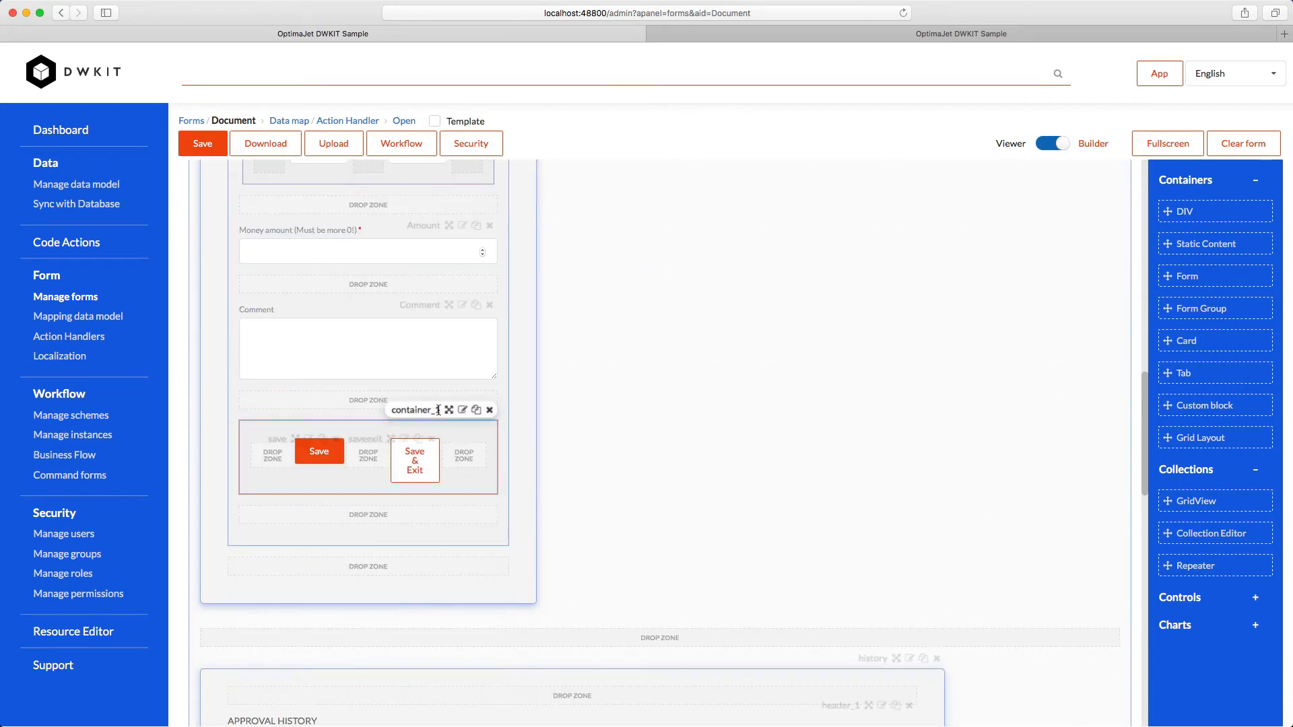
scroll(439, 409, down, 3)
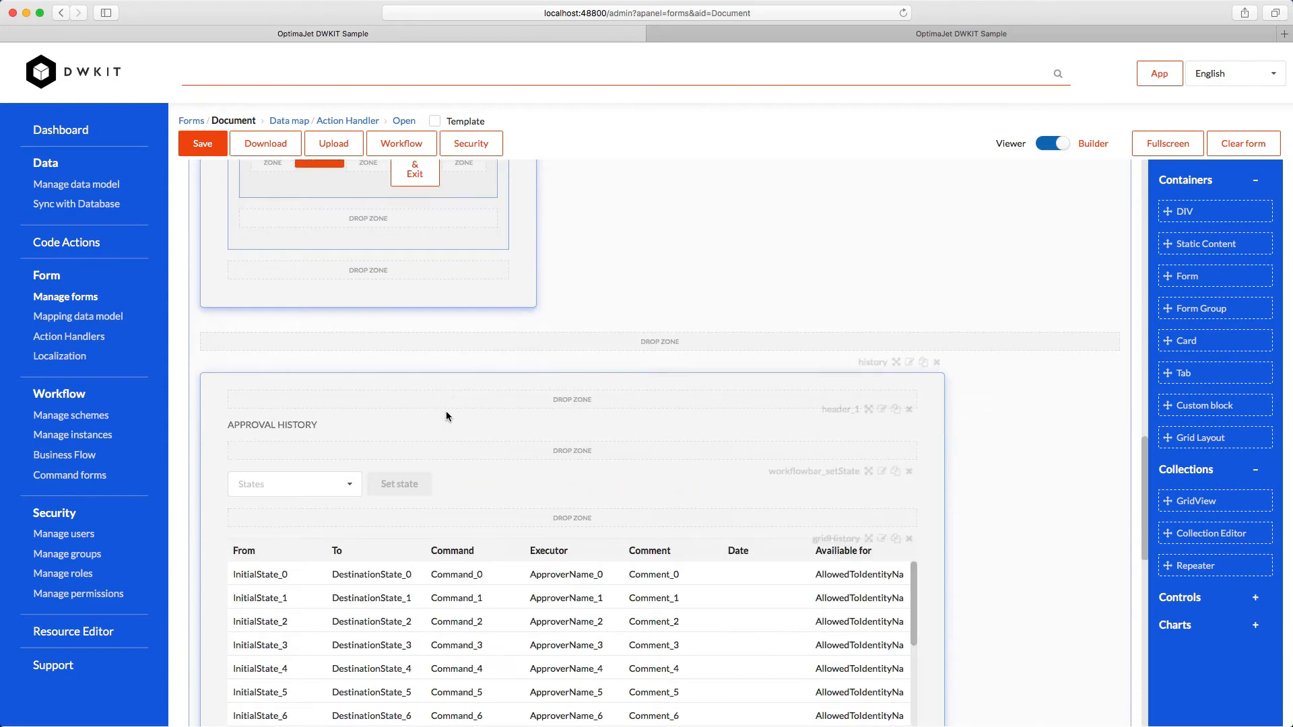
scroll(446, 416, down, 3)
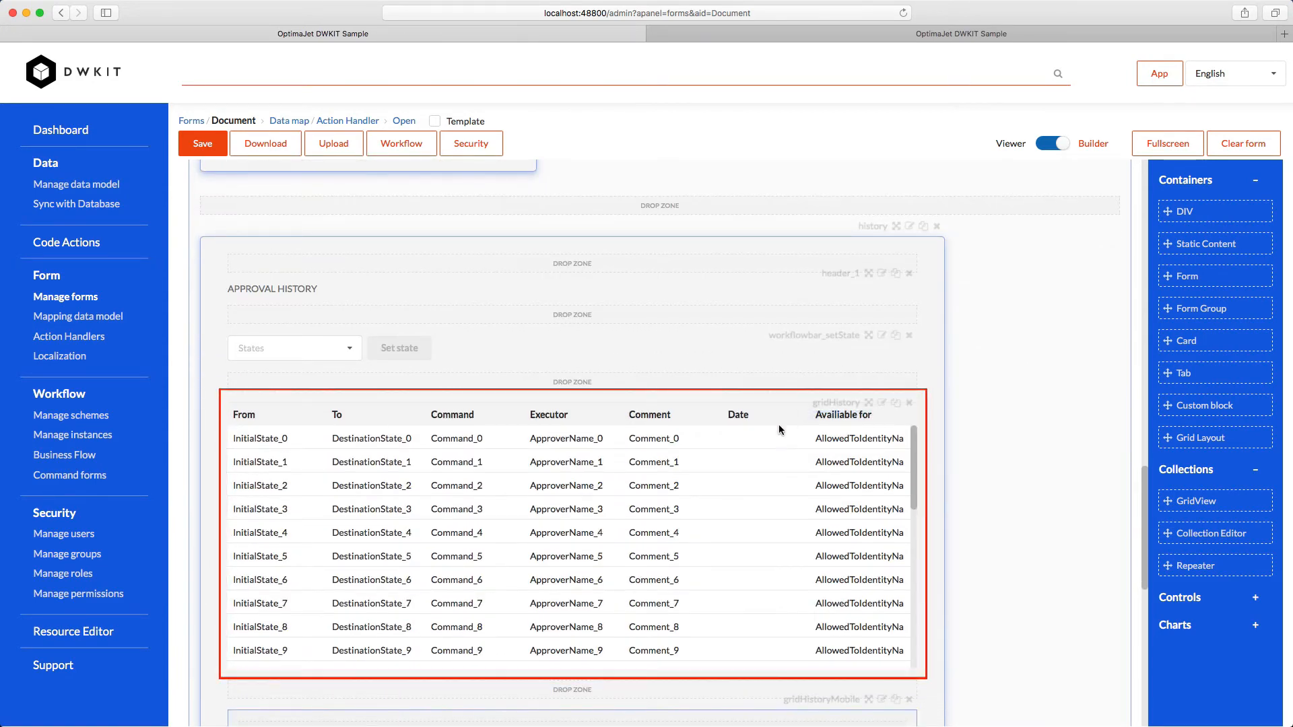
Step: Examine the approval history section and the gridHistory grid's general settings and property name, leaving them as they are
scroll(775, 431, down, 3)
scroll(775, 432, down, 2)
scroll(979, 421, down, 4)
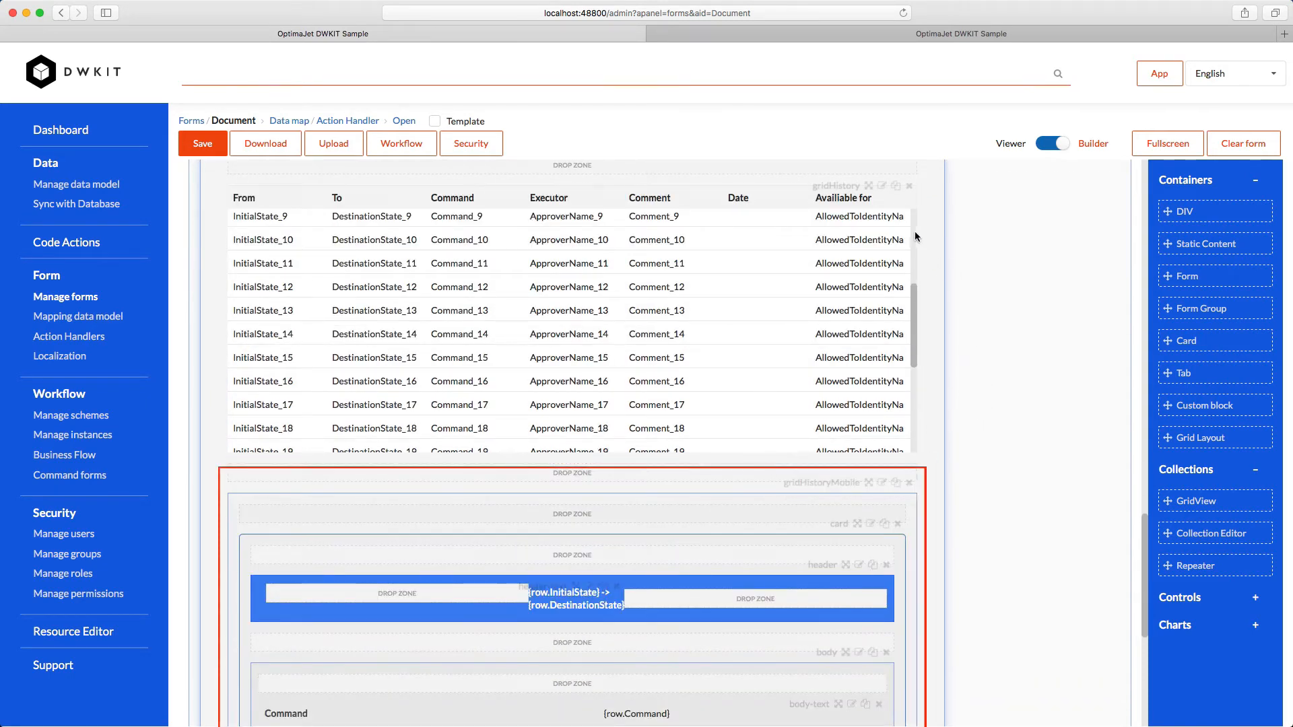
click(883, 186)
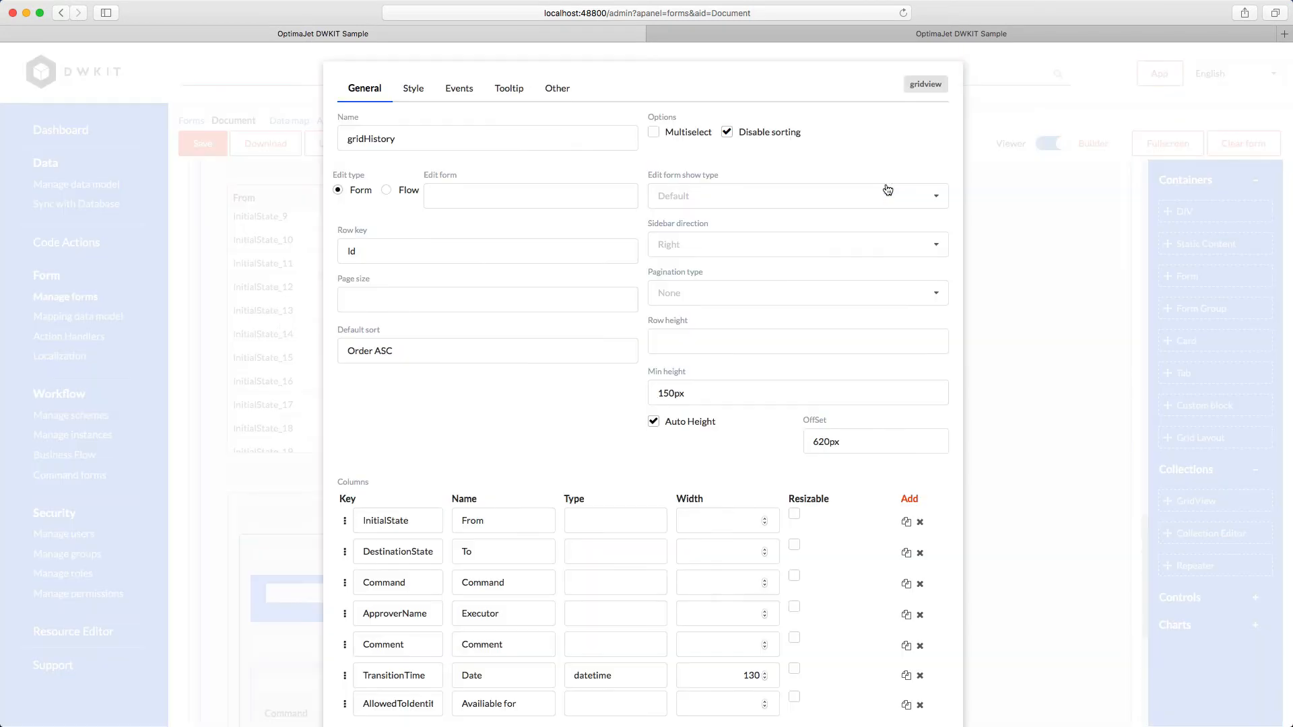
click(557, 89)
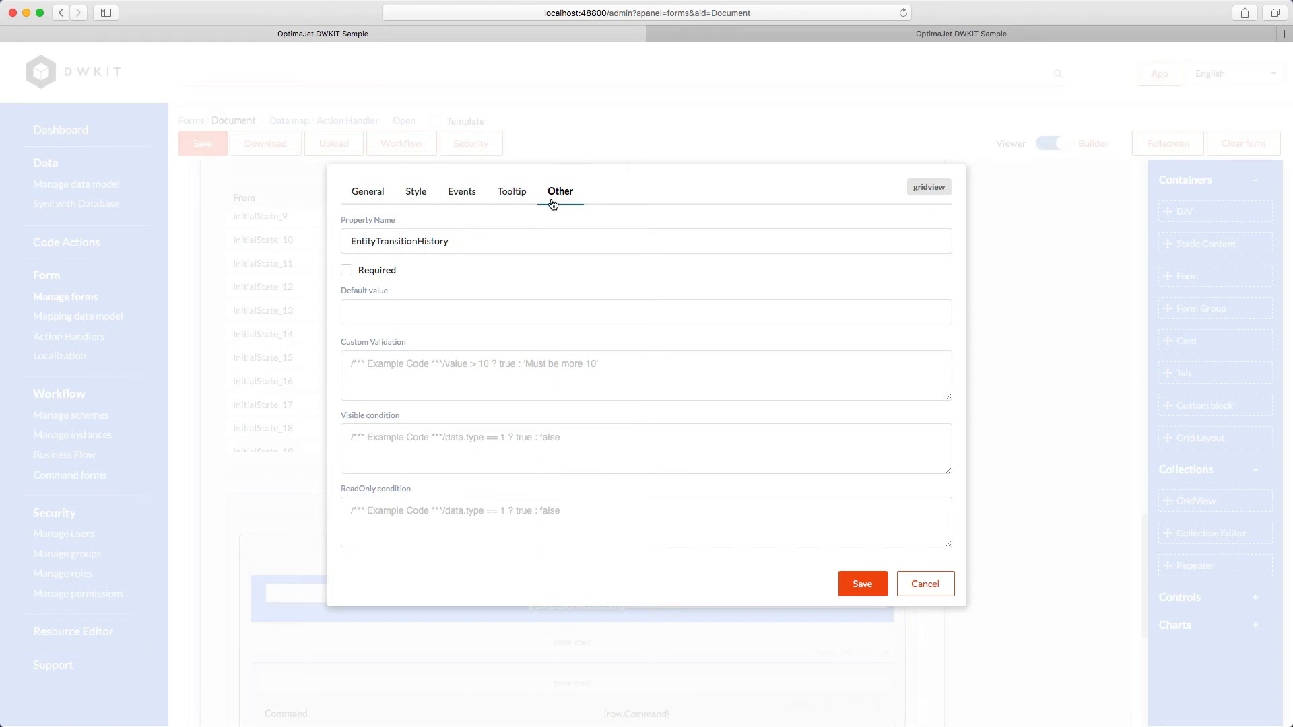
click(587, 150)
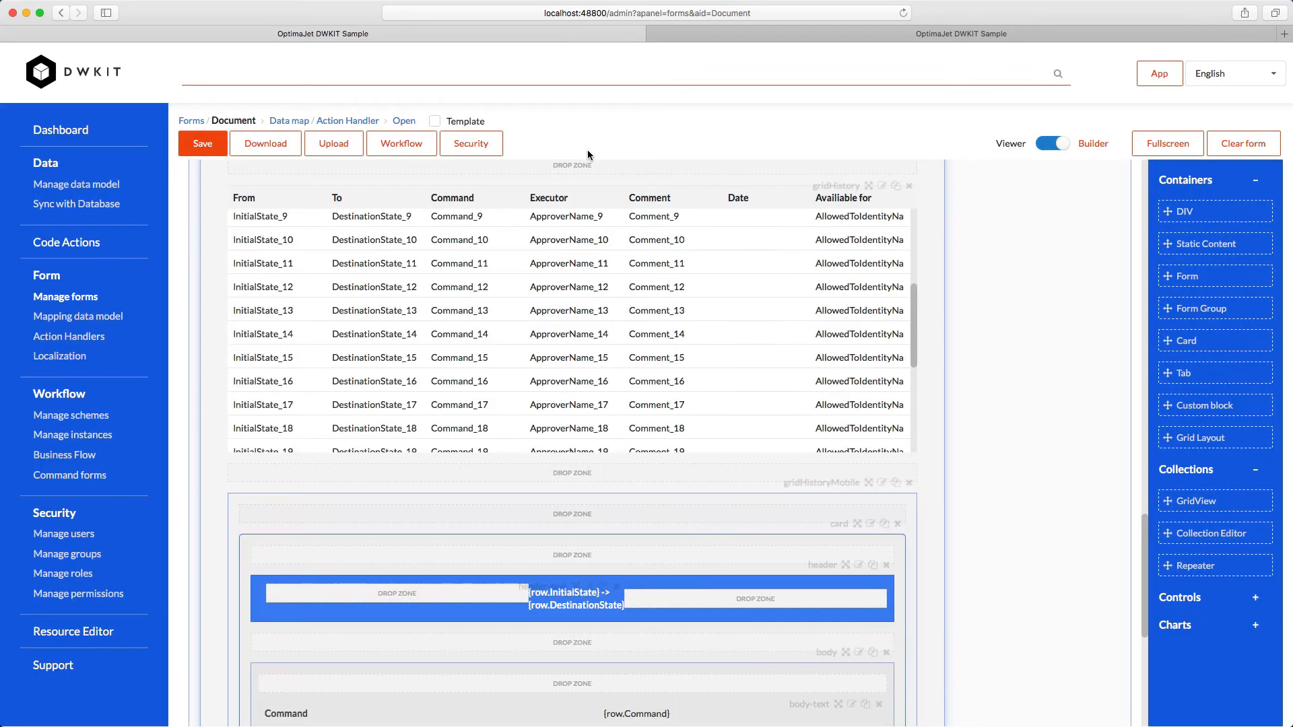
Step: Open the Document form's data map, select Document as the main entity, and map the controls automatically
click(300, 122)
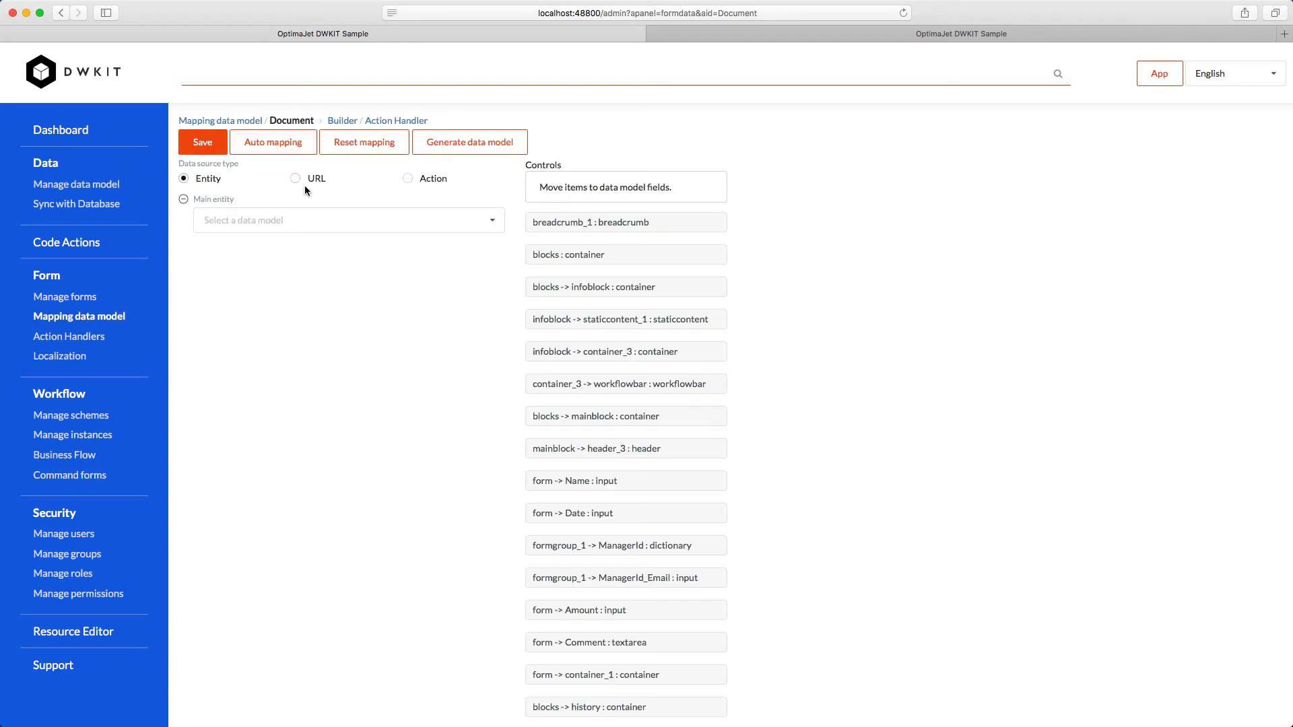
click(241, 214)
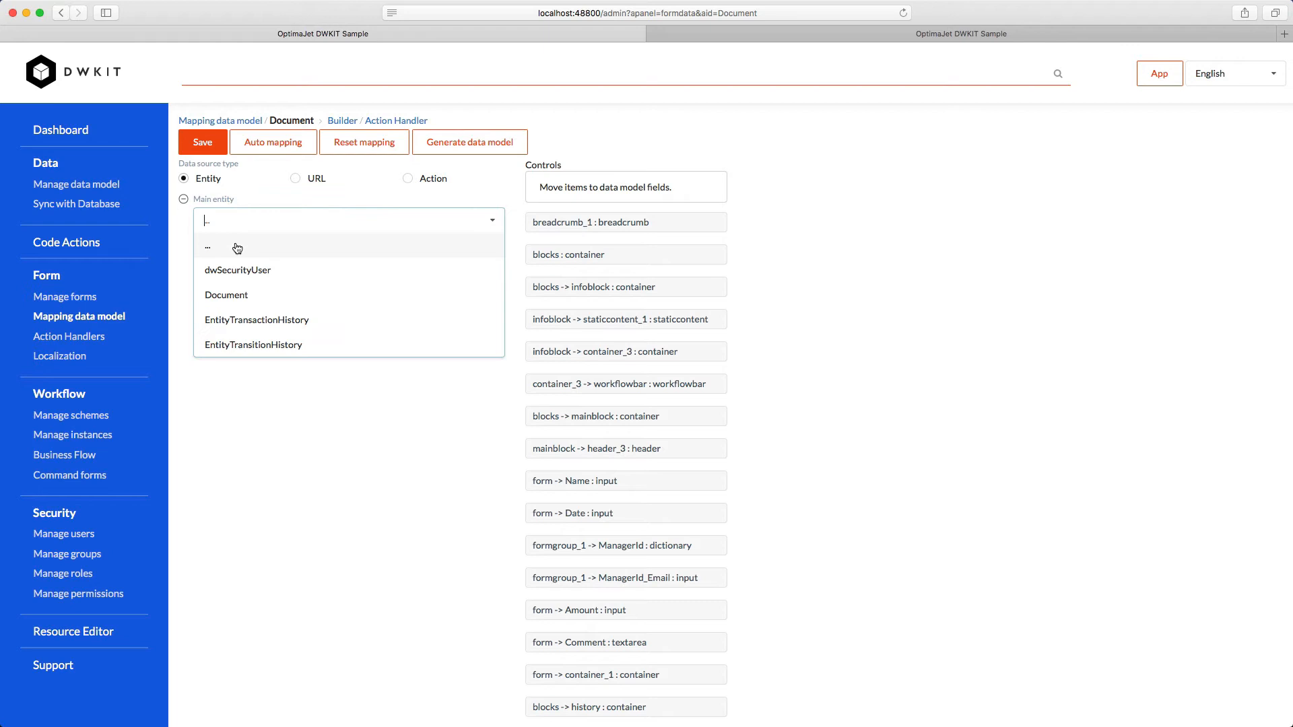
click(237, 291)
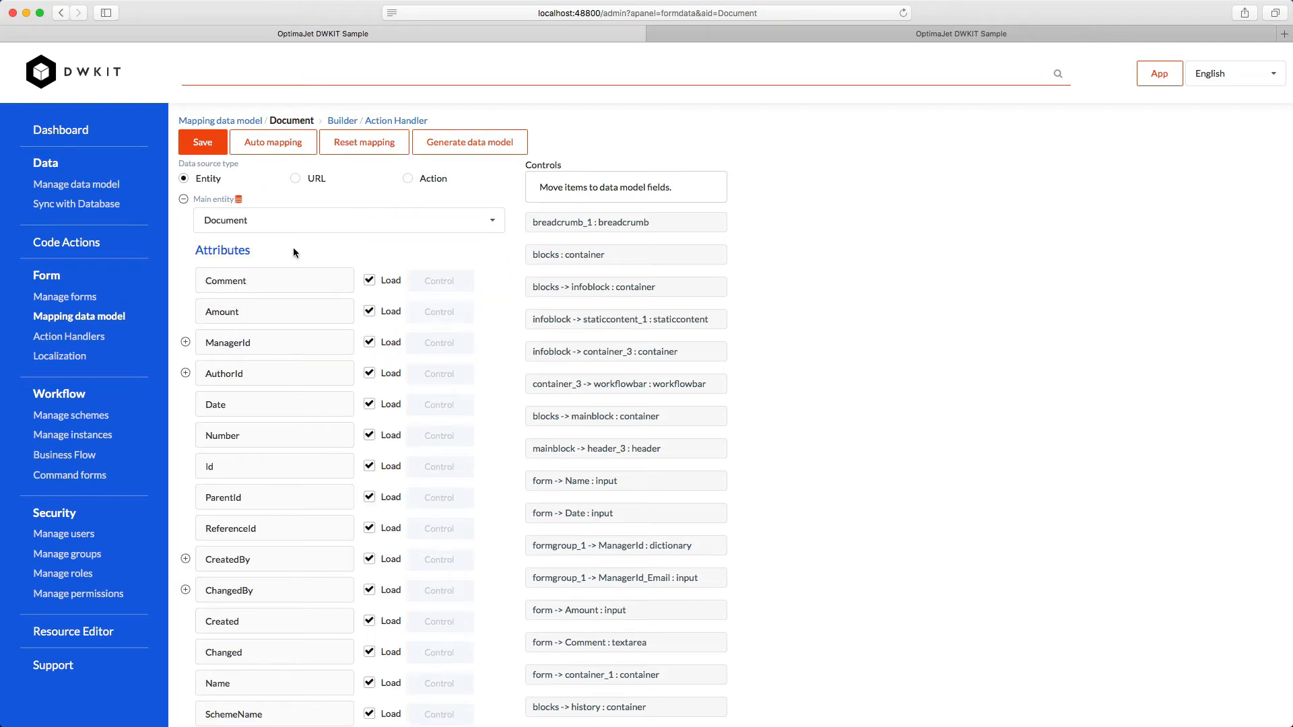
click(285, 151)
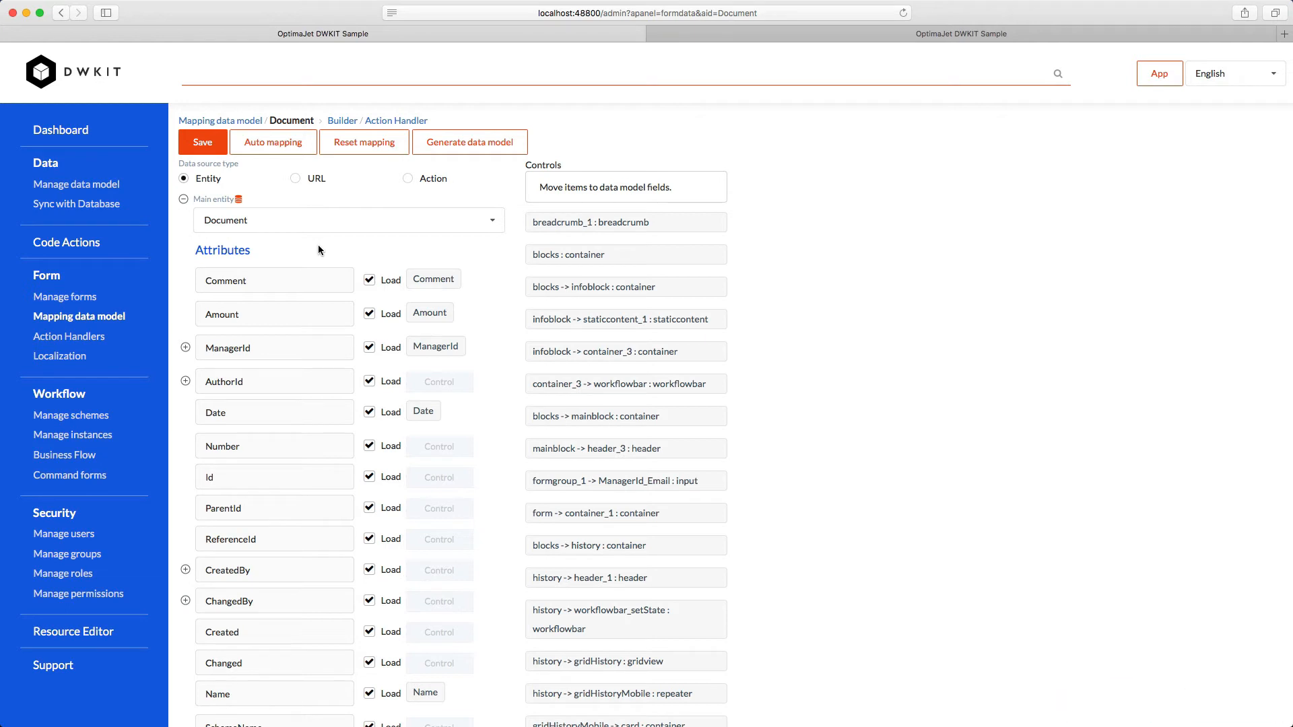
Step: Enable loading of AuthorId_Name and map the ManagerId_Email input control to the ManagerId_Email attribute
click(186, 383)
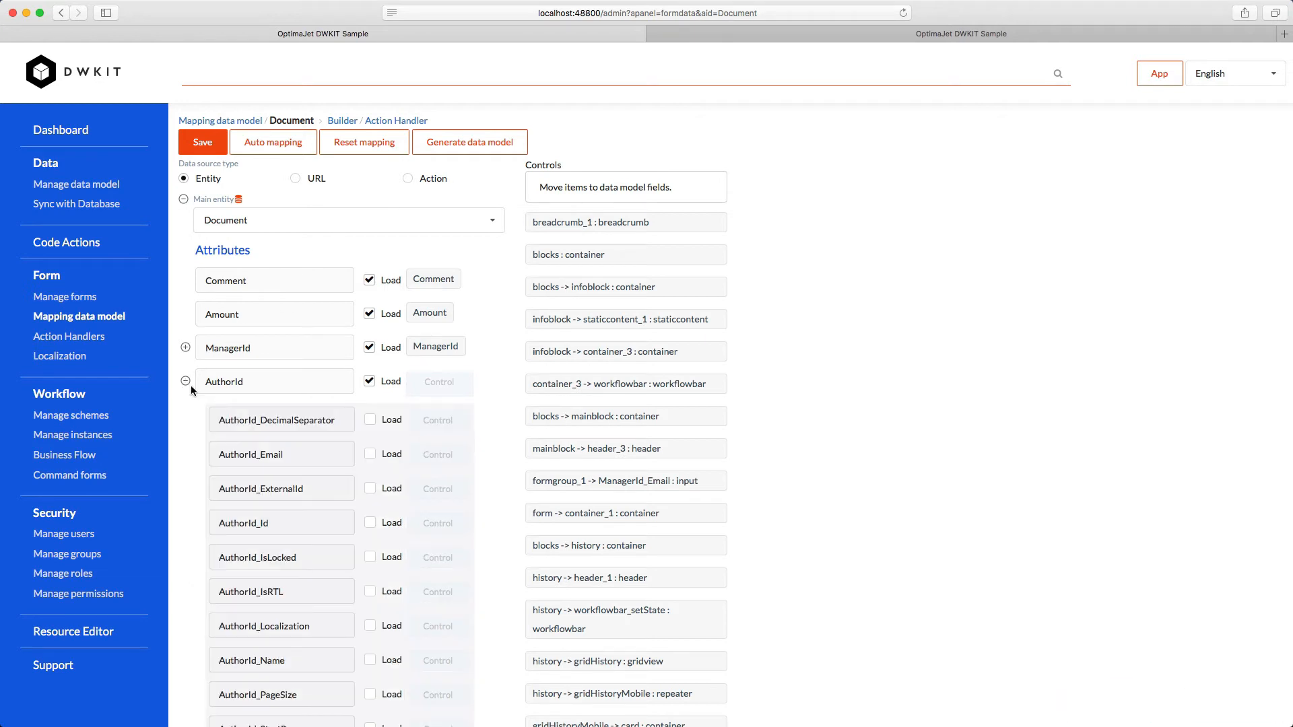
click(367, 664)
click(186, 349)
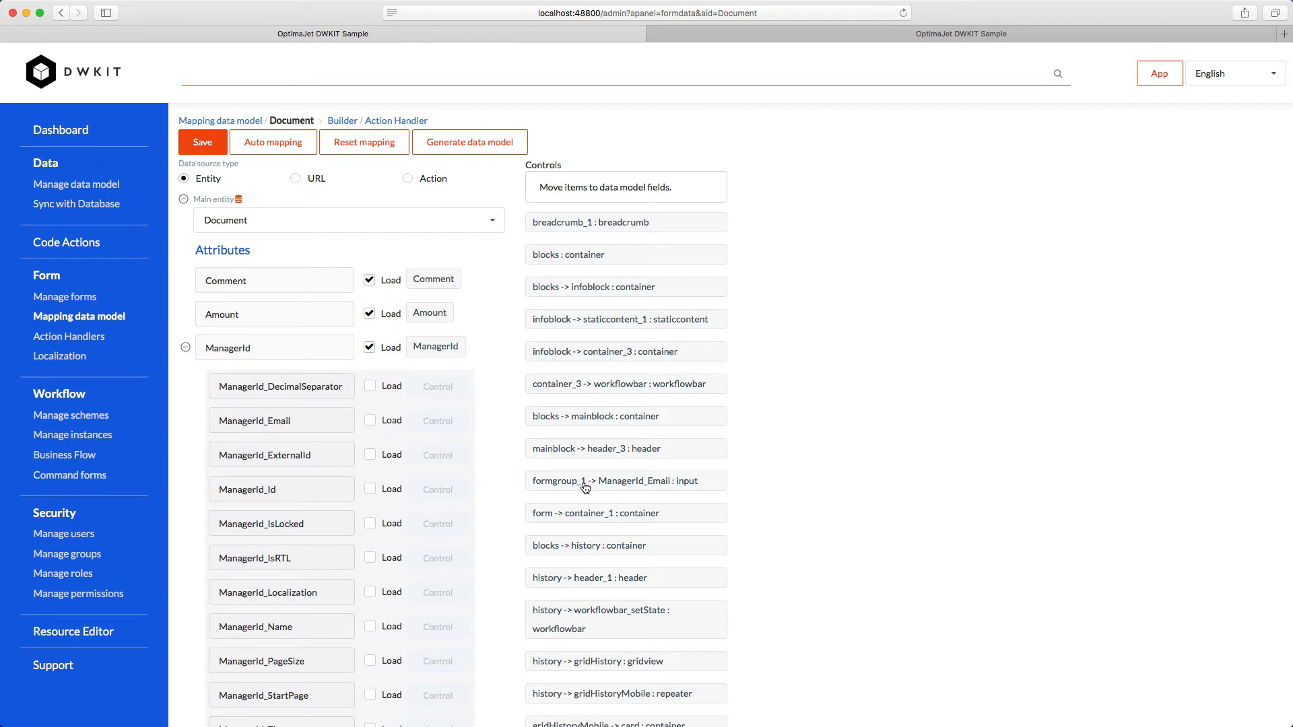
drag(621, 486, 439, 418)
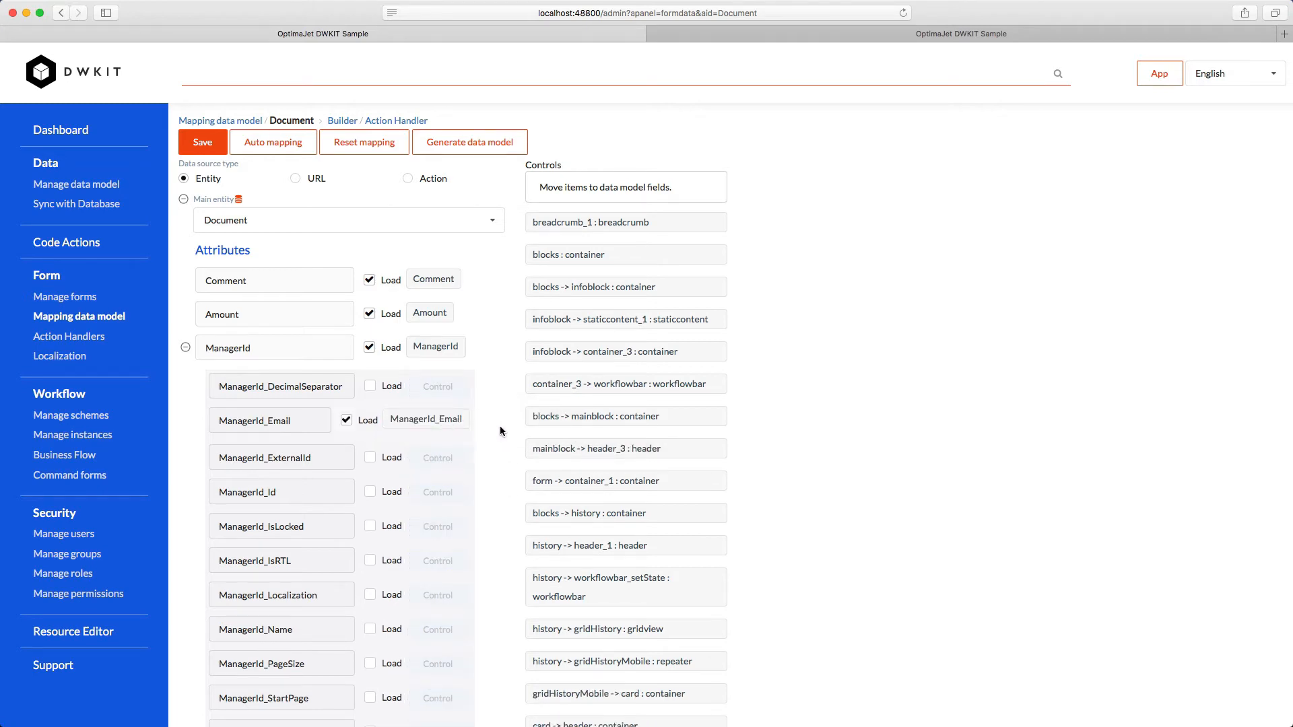
Step: Create a collection based on the EntityTransitionHistory entity and mark it as read-only
scroll(500, 427, down, 15)
scroll(500, 431, down, 3)
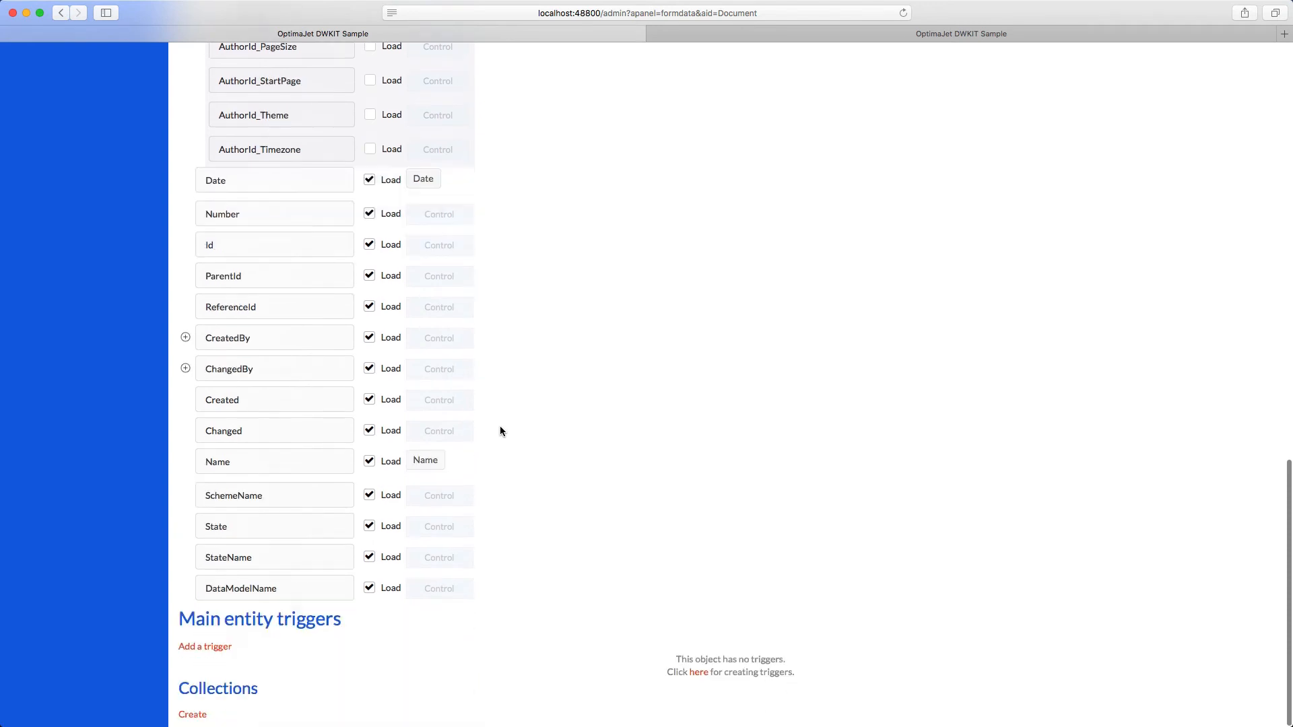
click(195, 719)
scroll(295, 680, down, 3)
click(318, 630)
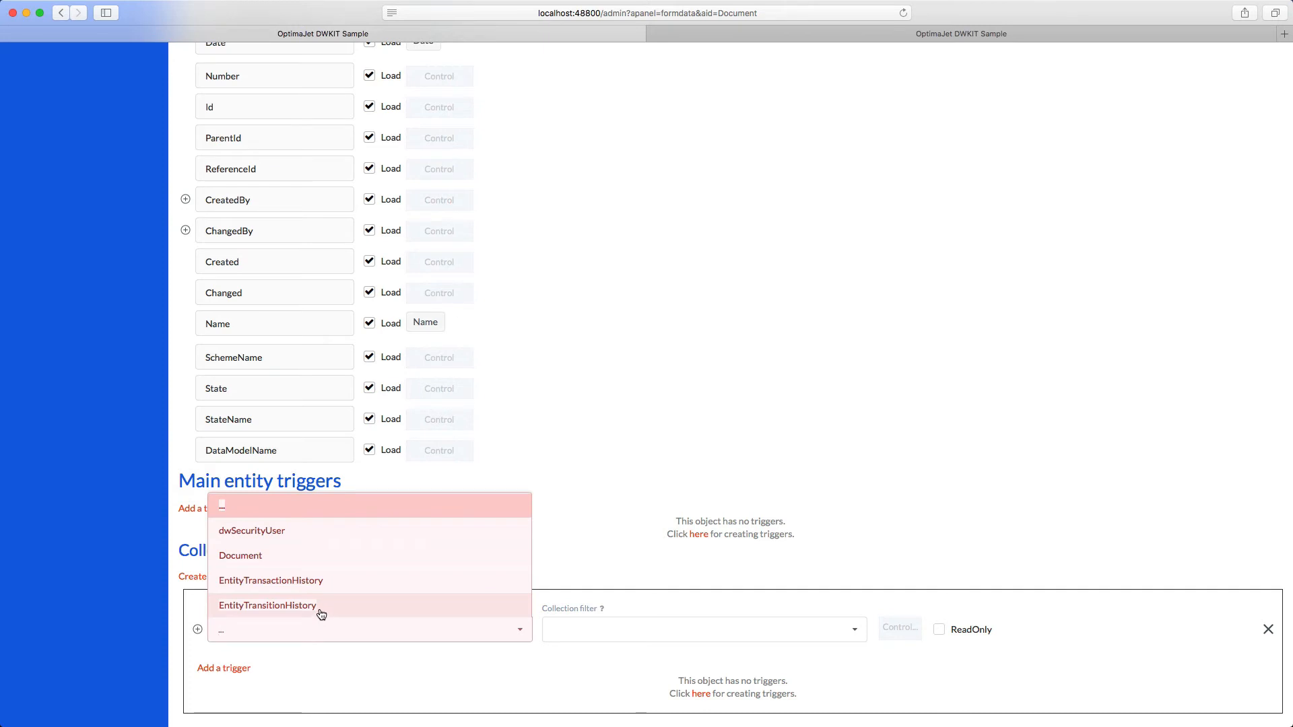
click(321, 610)
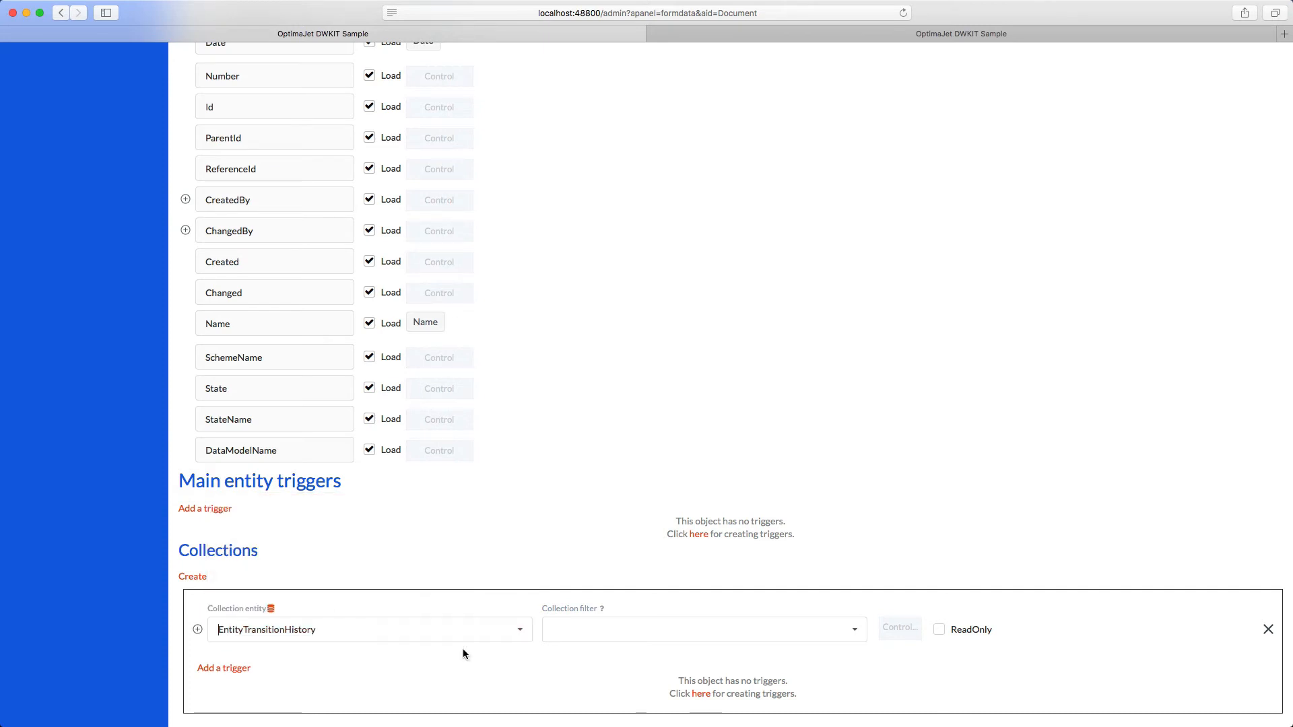
click(943, 632)
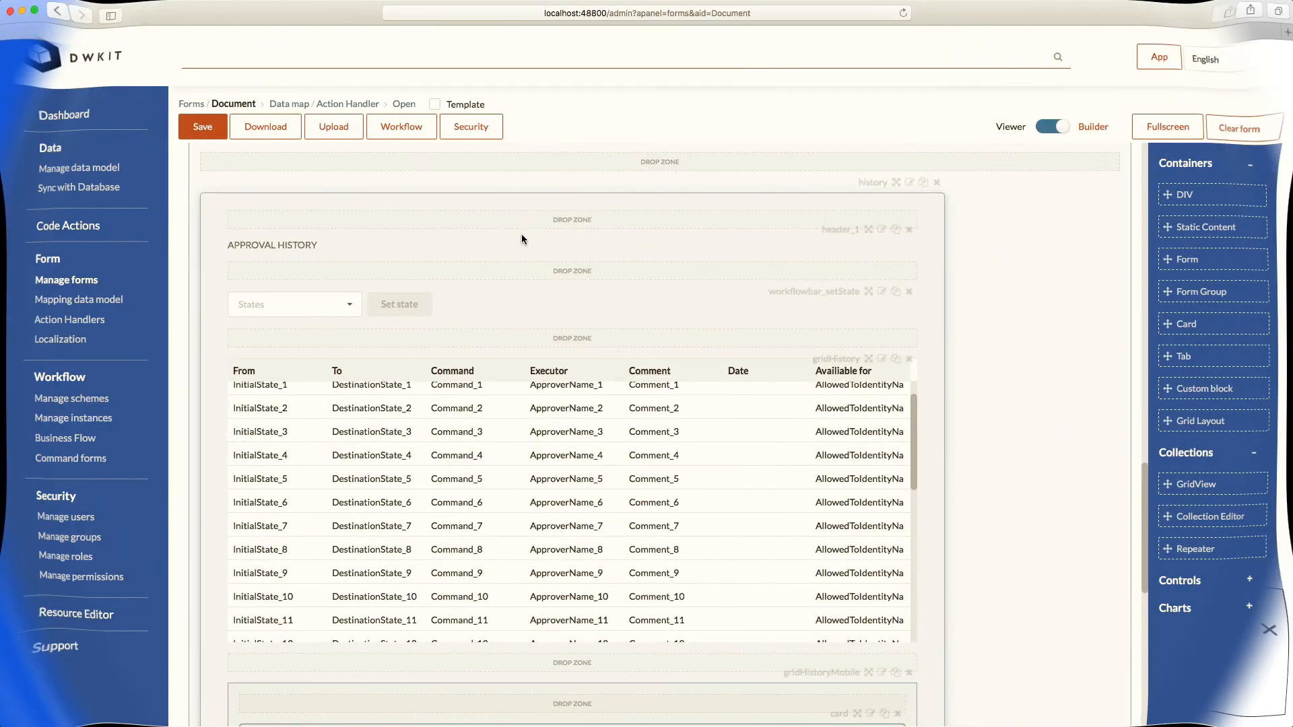
Step: Check the property name of the approval history grid in the Document form
click(881, 359)
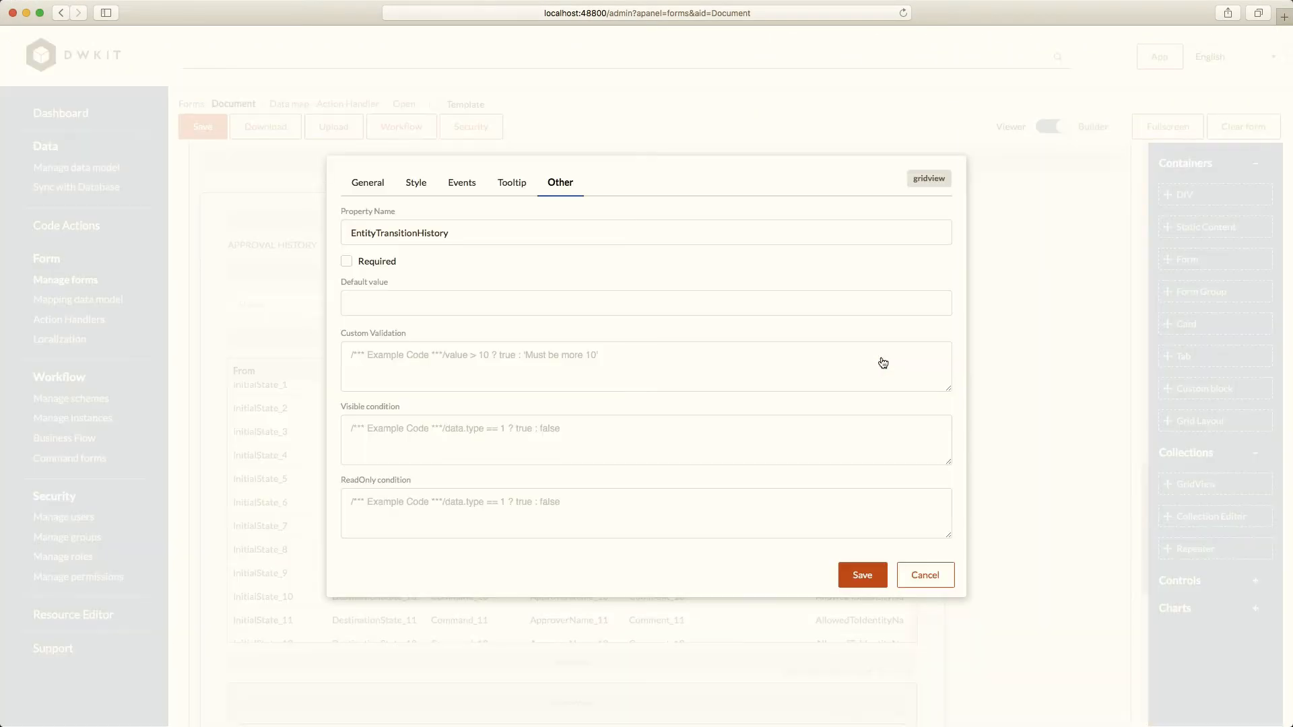
click(462, 232)
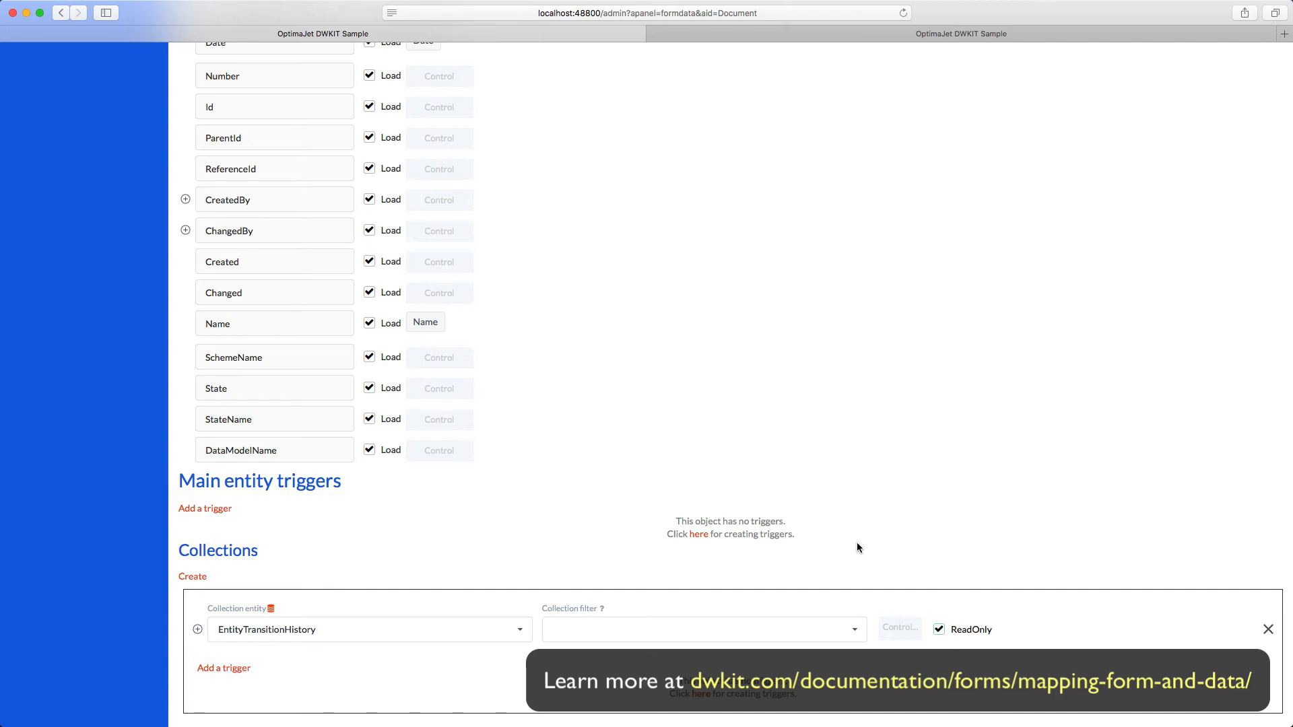
Step: Add a main entity trigger for BeforeInsert with the SetFields action
click(215, 509)
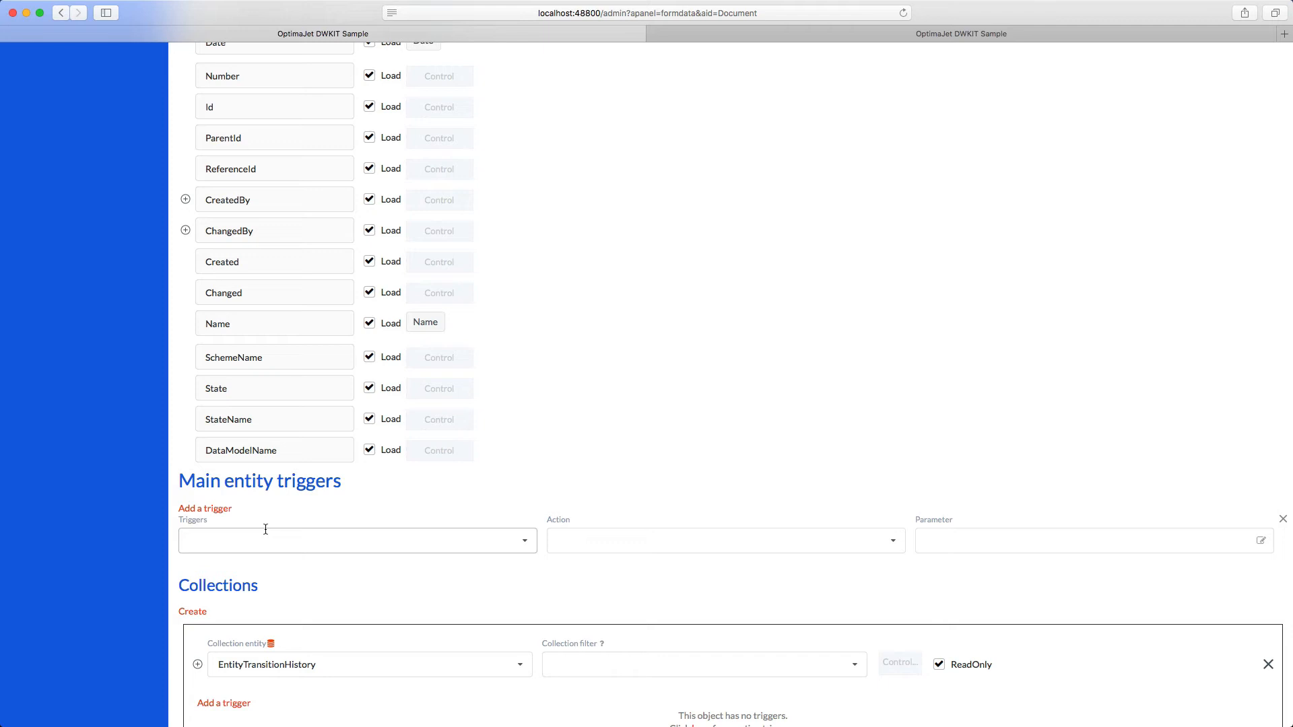
click(514, 542)
click(313, 388)
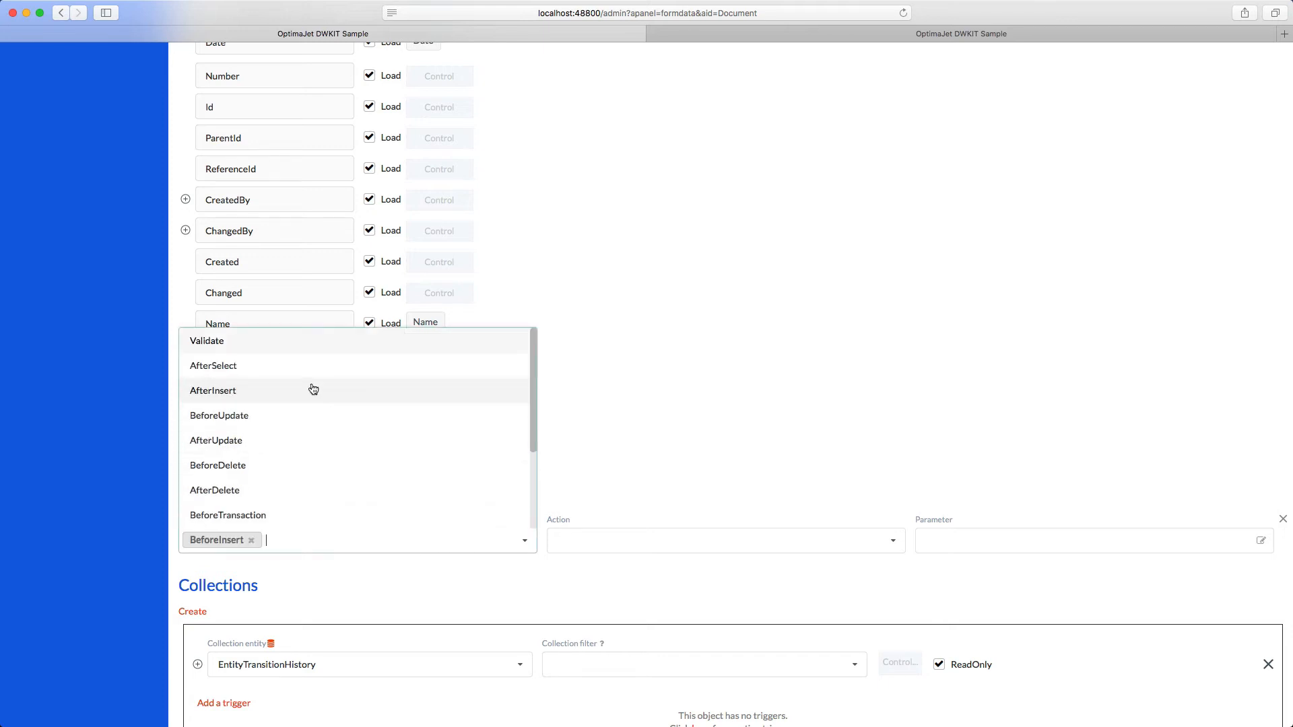
click(589, 533)
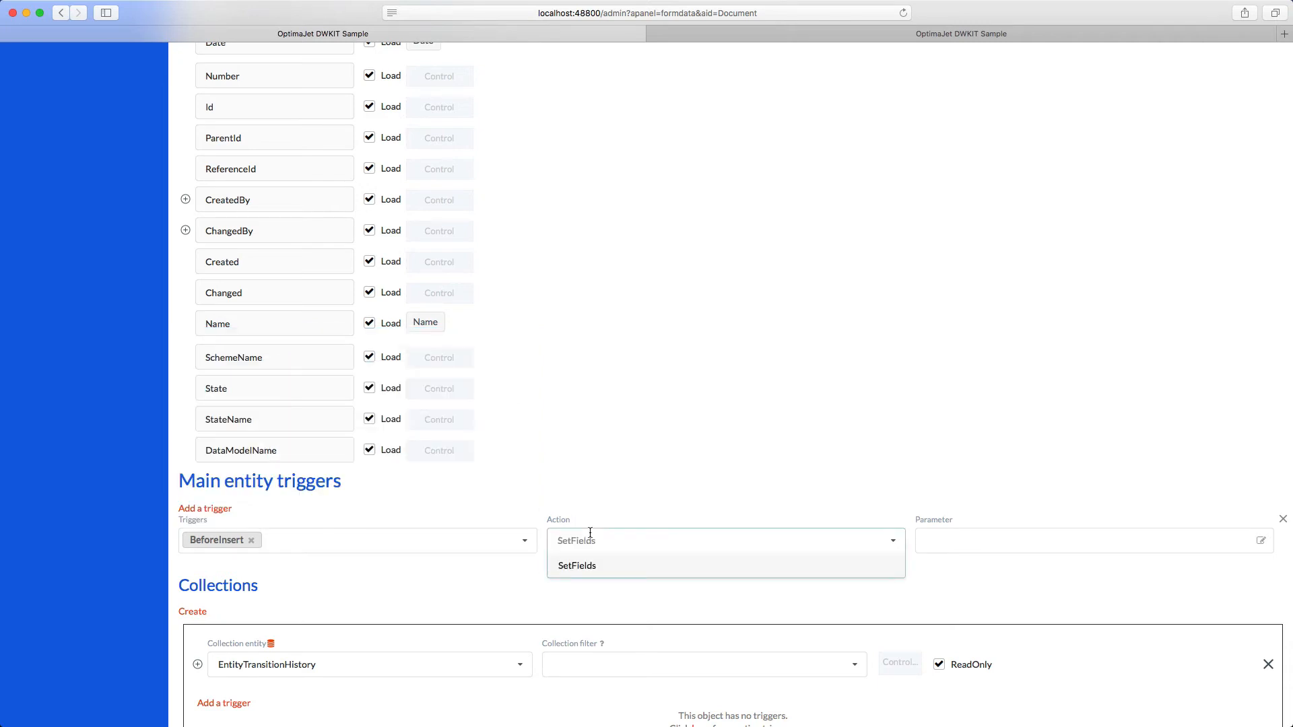
click(578, 566)
click(1074, 540)
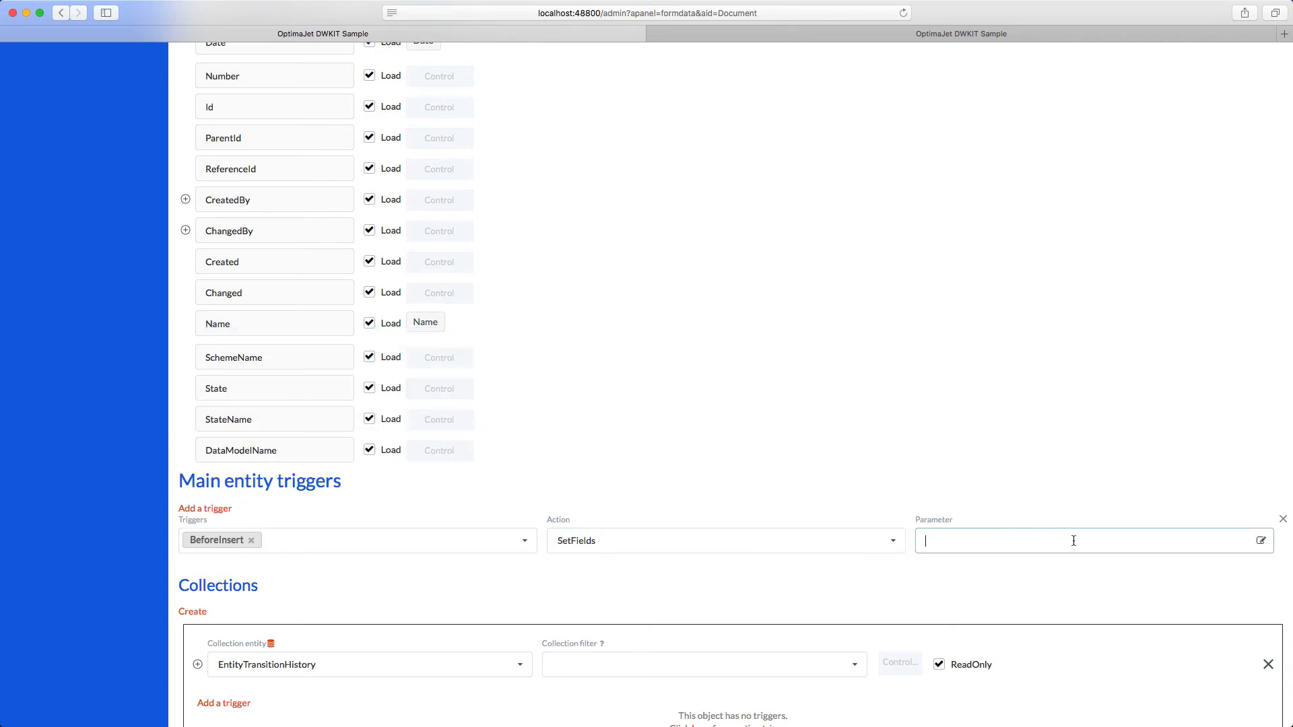
click(1261, 541)
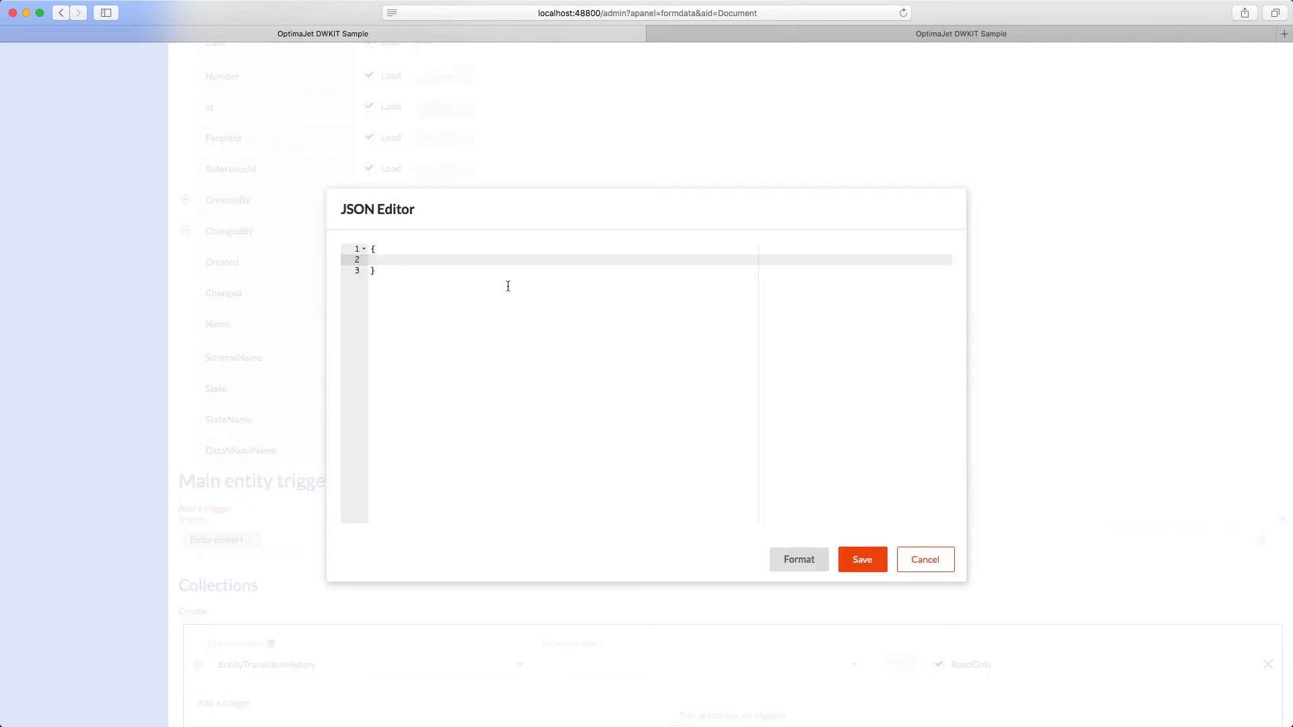
text(Num)
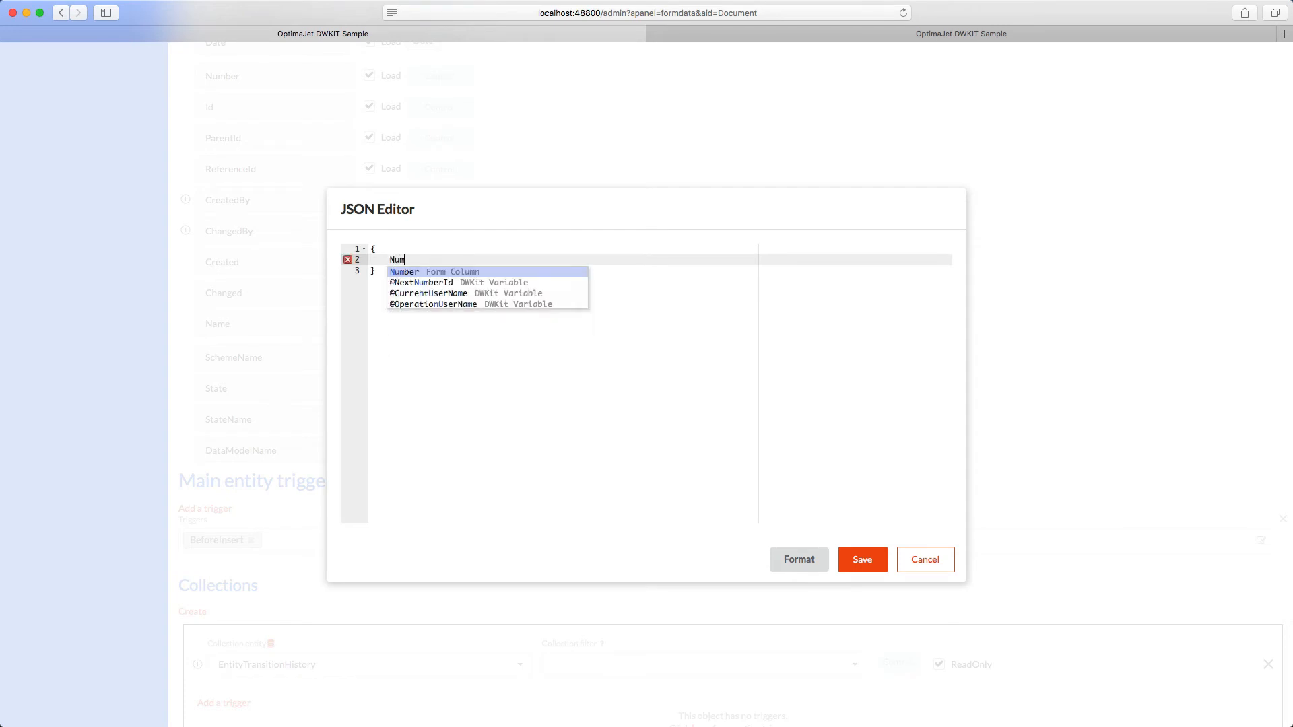
text(ber: N)
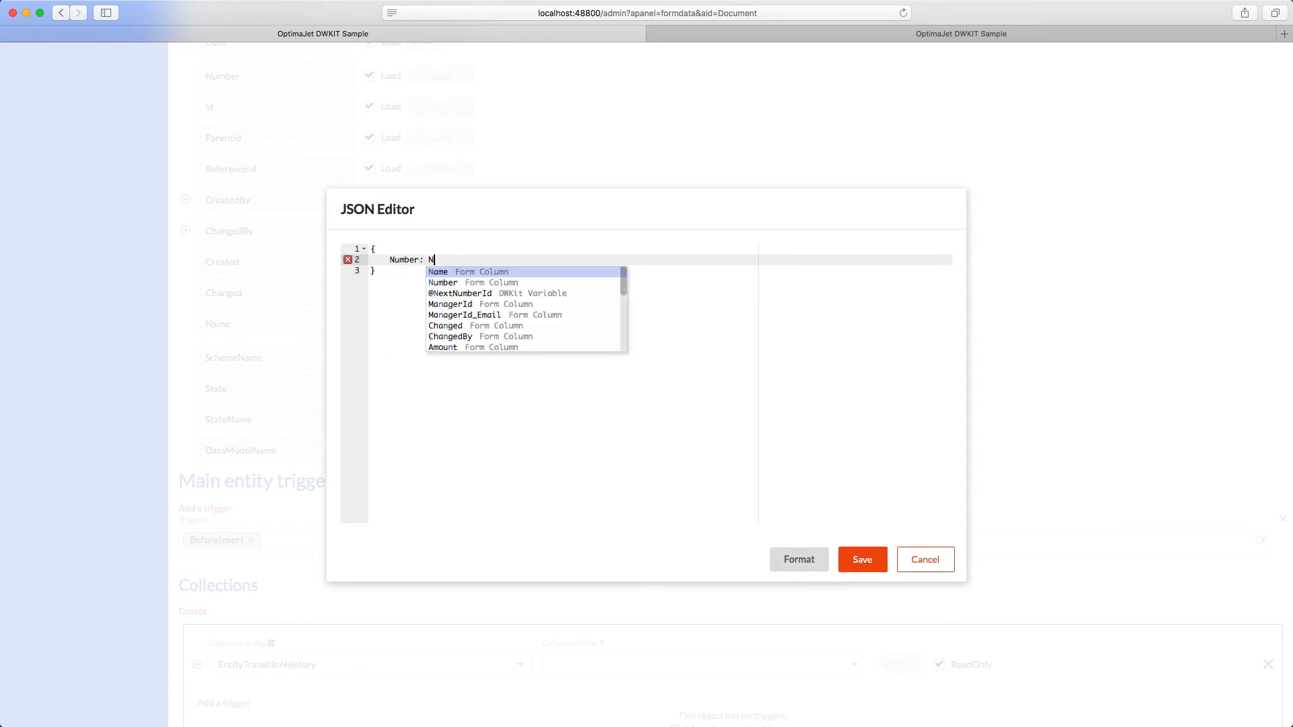
text(ex)
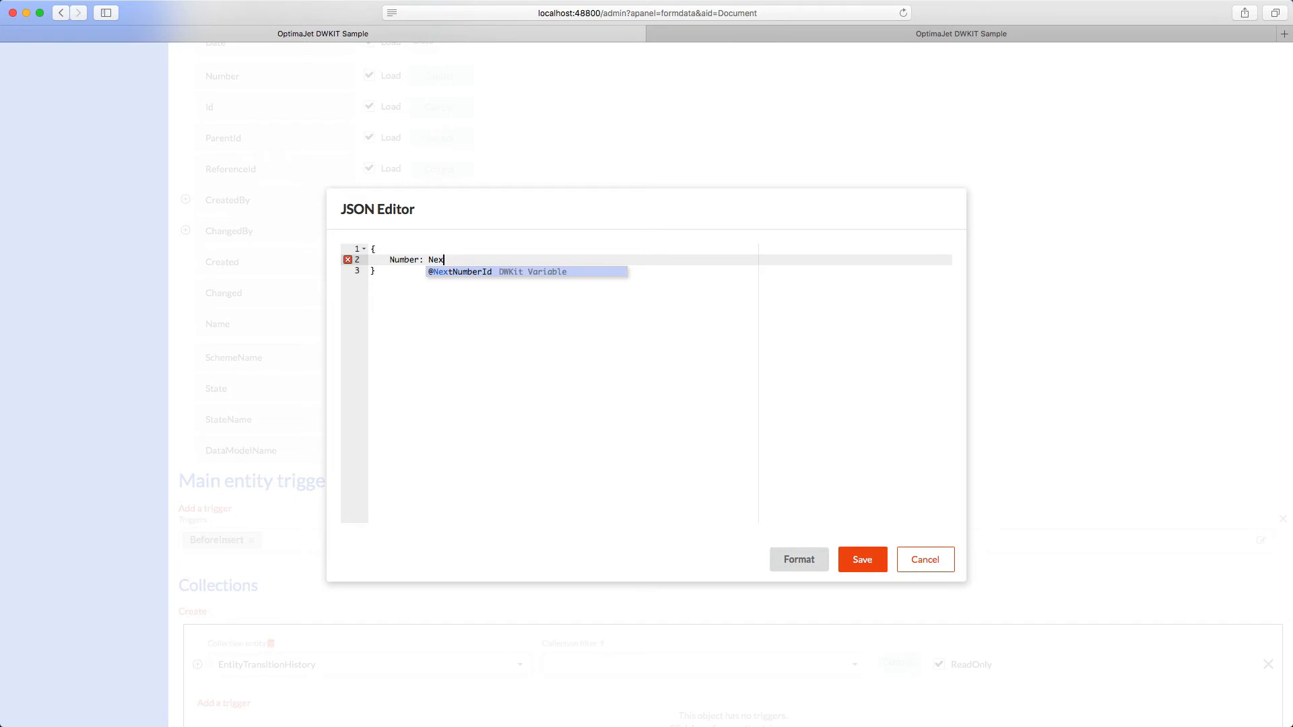
key(Return)
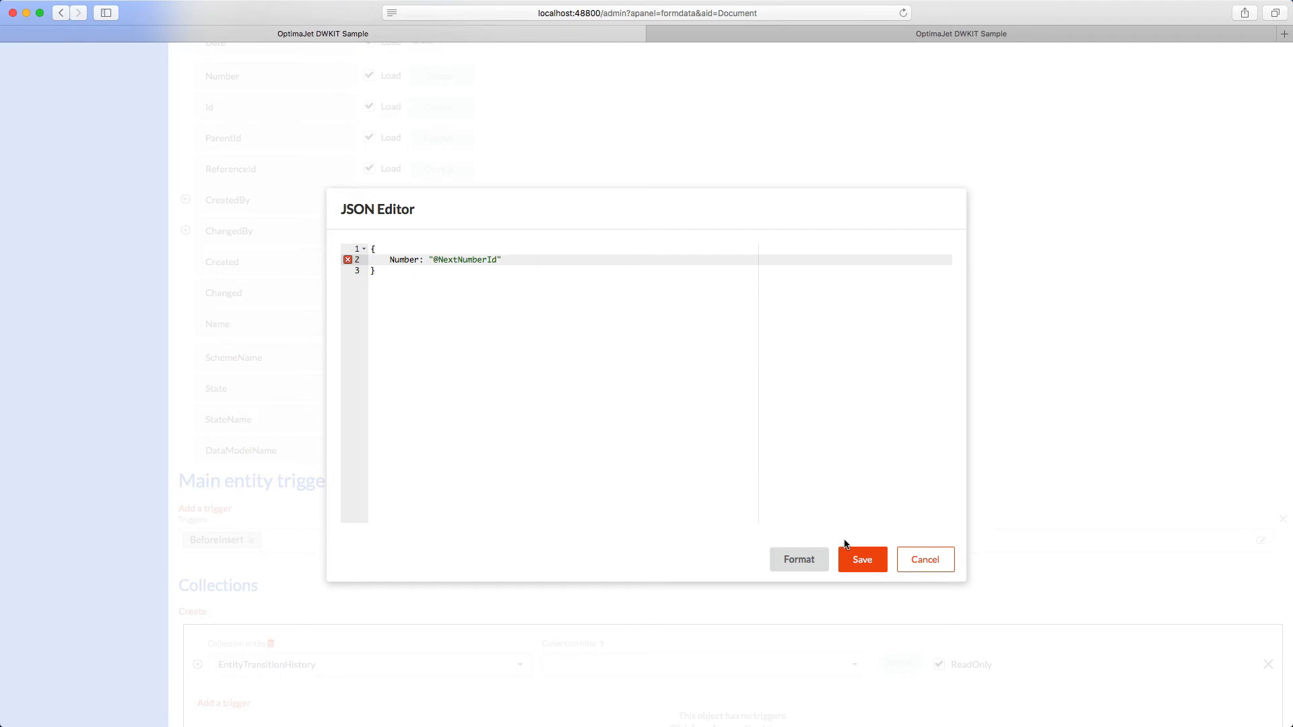
click(857, 561)
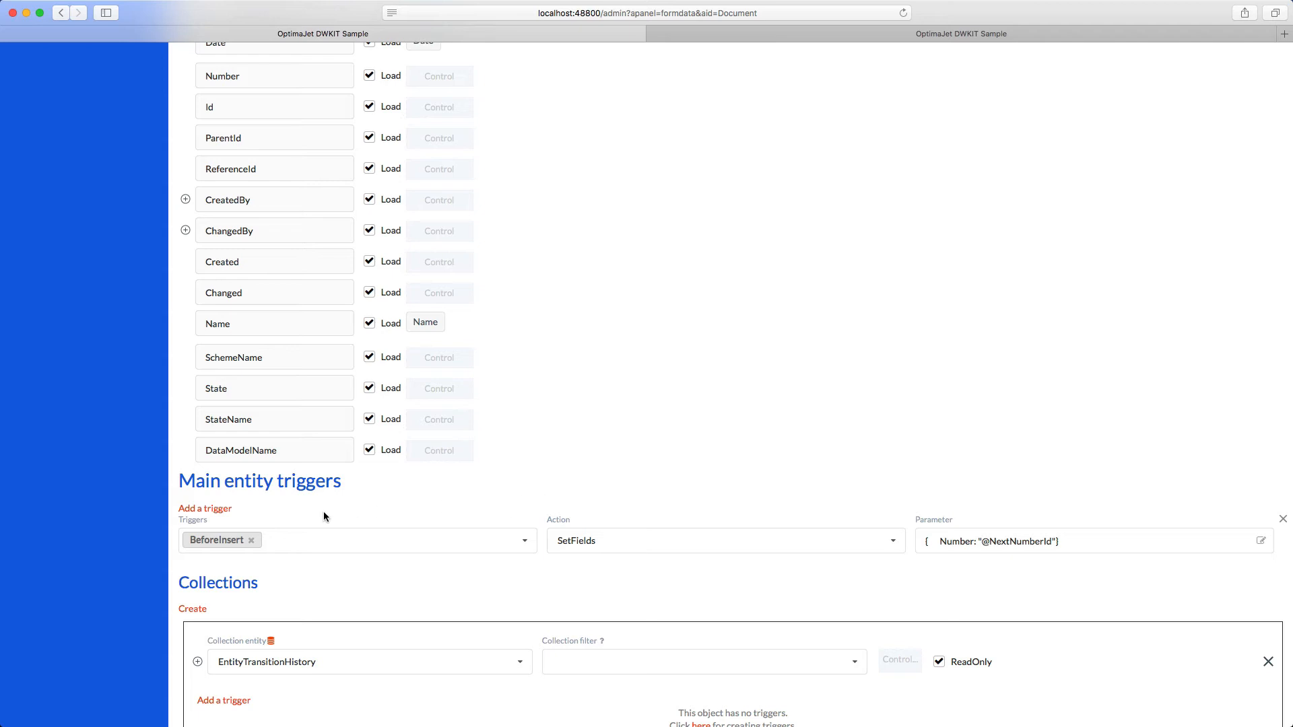
Step: Add a second main entity trigger for AfterNew with the SetFields action
click(215, 511)
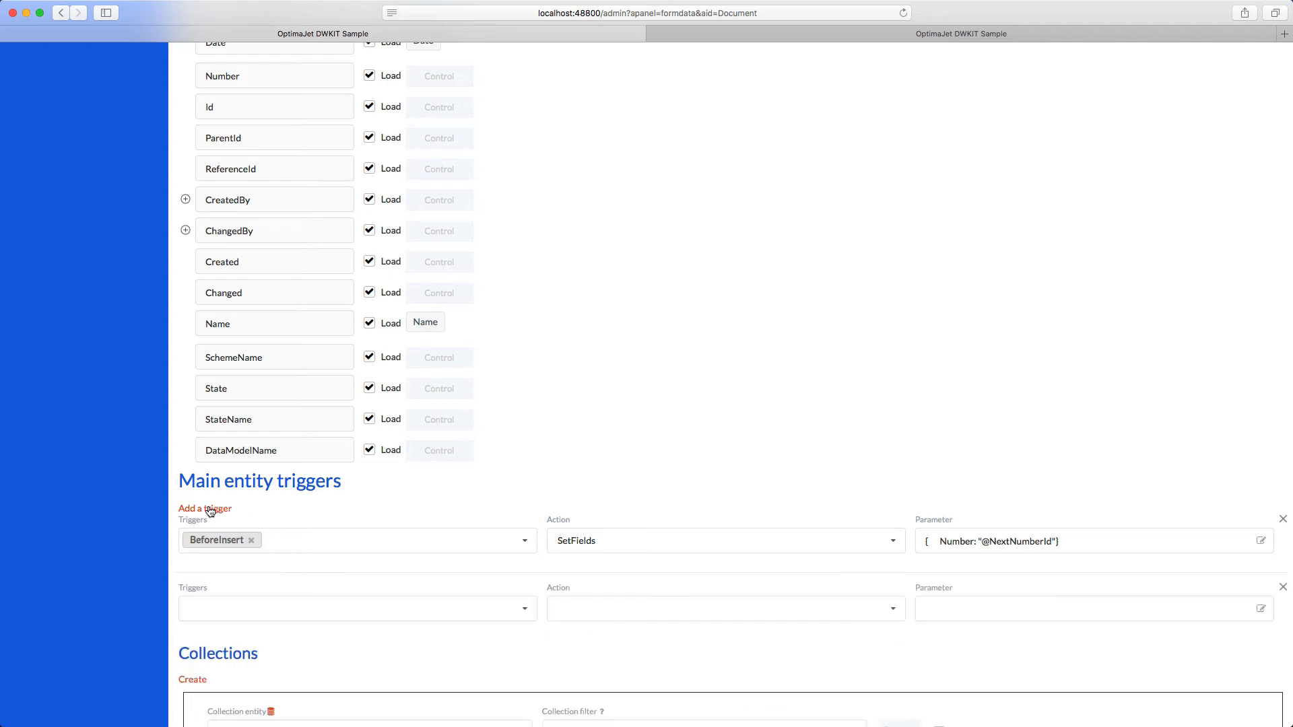
click(269, 609)
scroll(551, 528, up, 1)
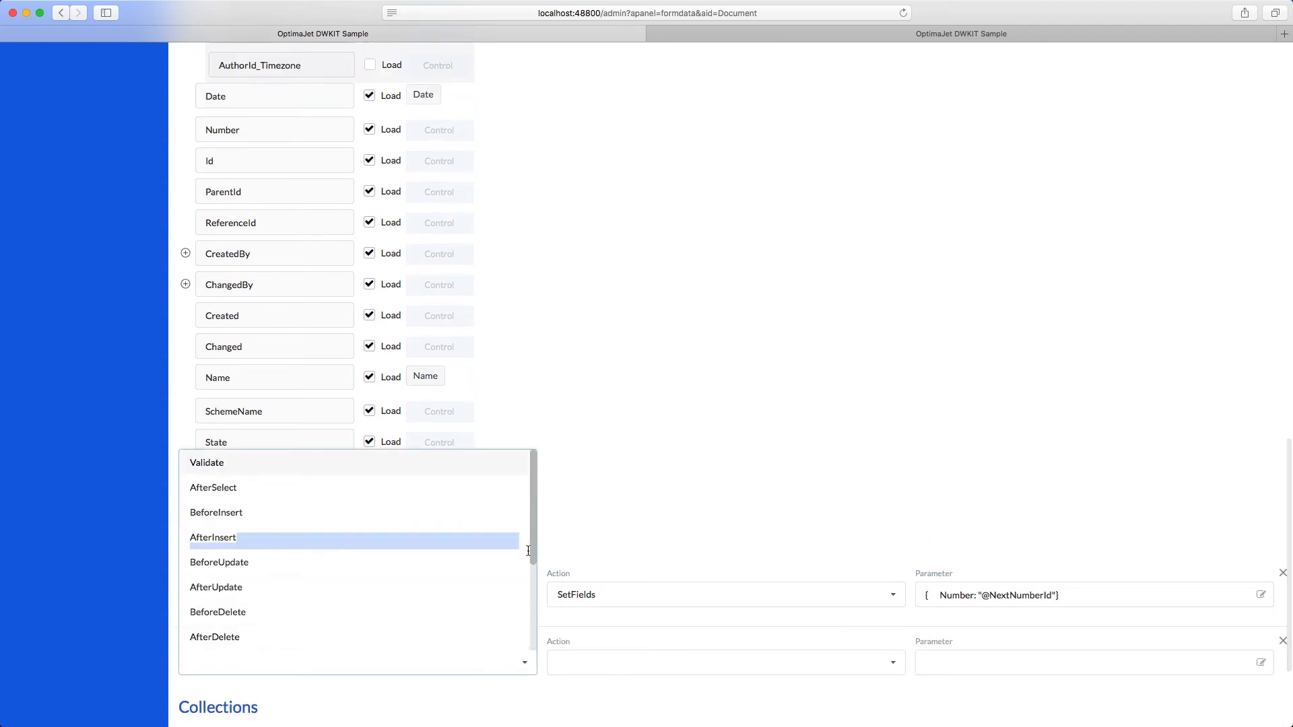
scroll(532, 594, down, 3)
click(318, 620)
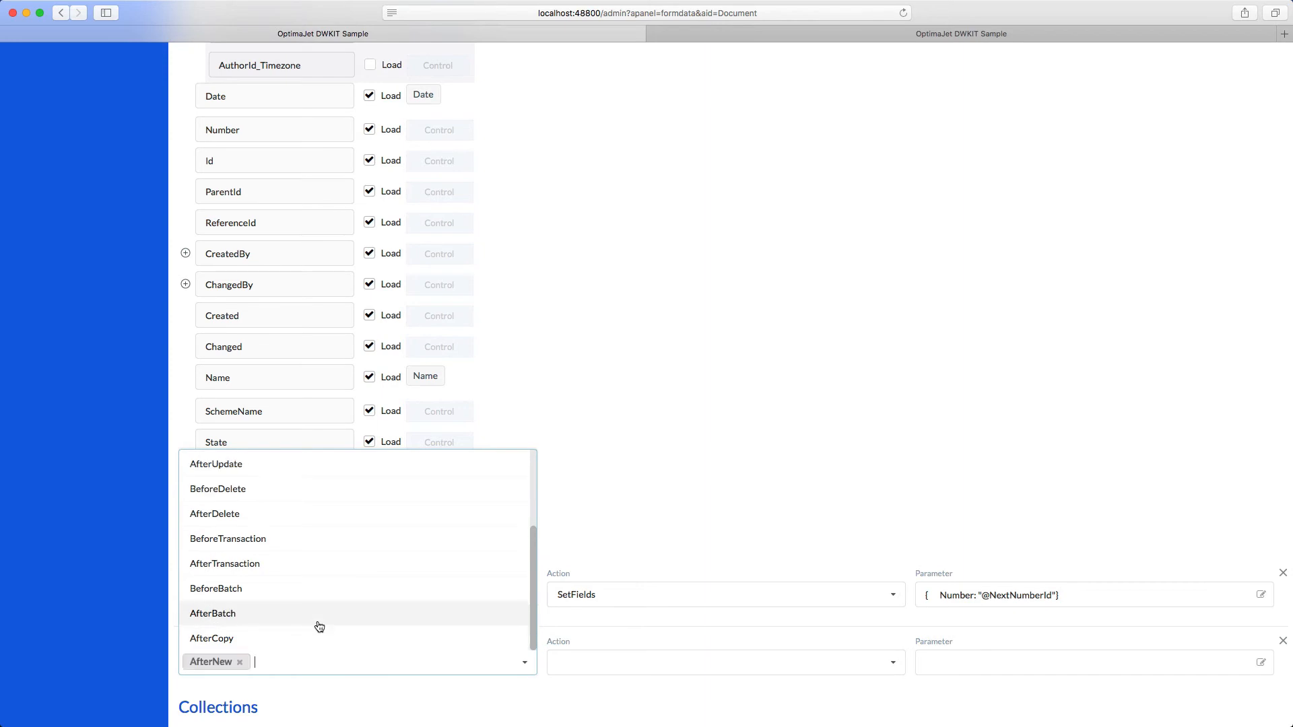
click(592, 663)
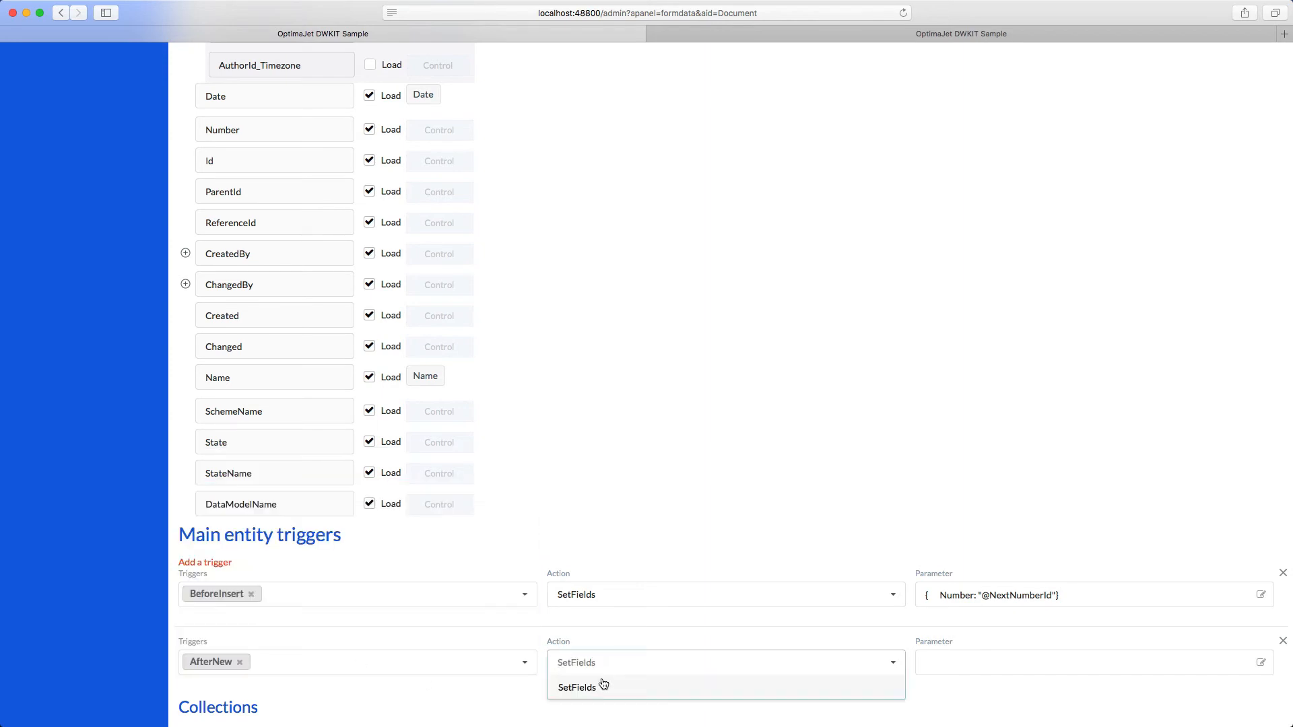
click(600, 687)
scroll(606, 687, down, 3)
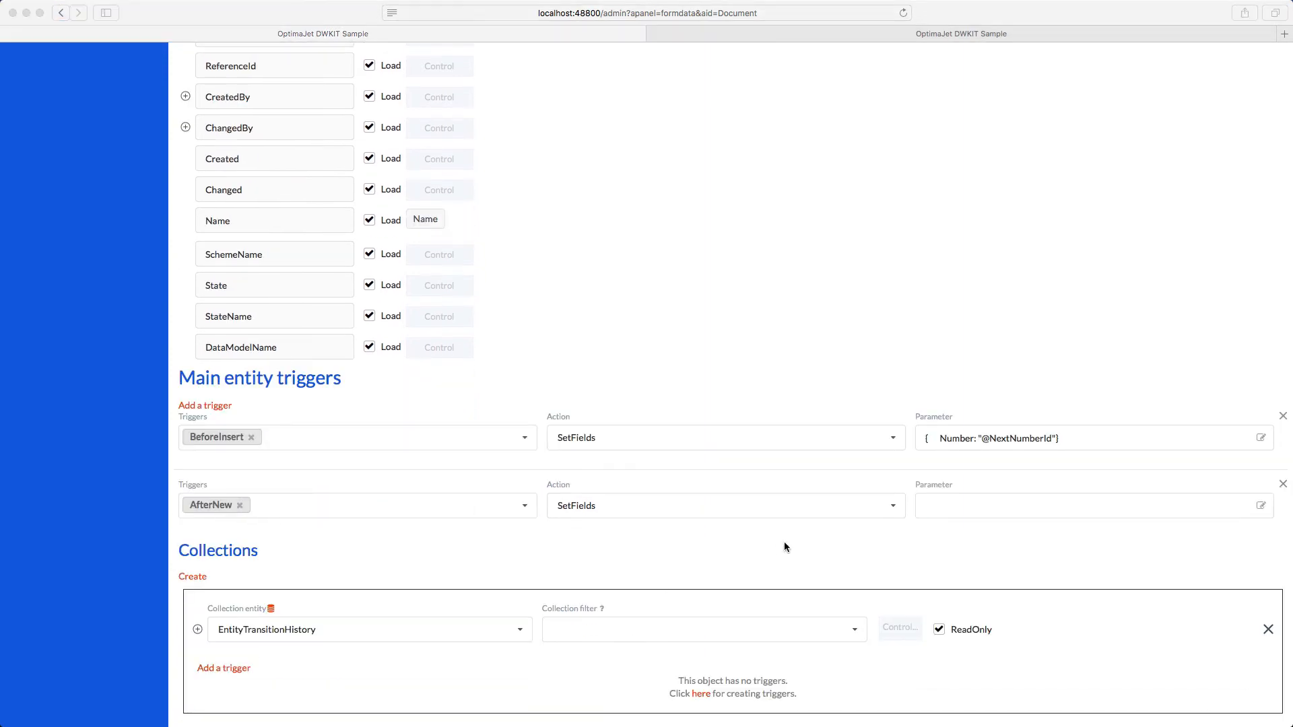
click(1260, 508)
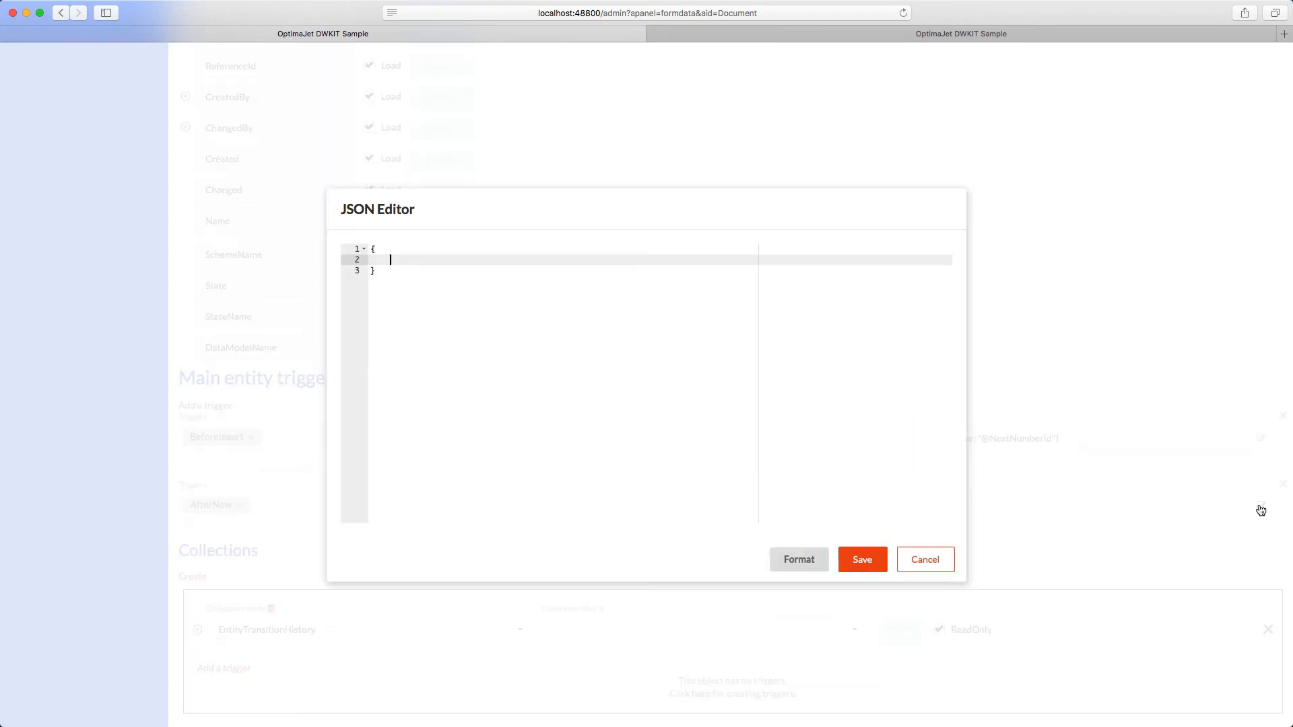
key(super+a)
text({ 			AuthorId: "@OperationUserId", 			AuthorId_Name: "@OperationUserName", 			State: "@DefaultState", 			StateName: "@DefaultStateName", 			Date: "@DateTimeNow" })
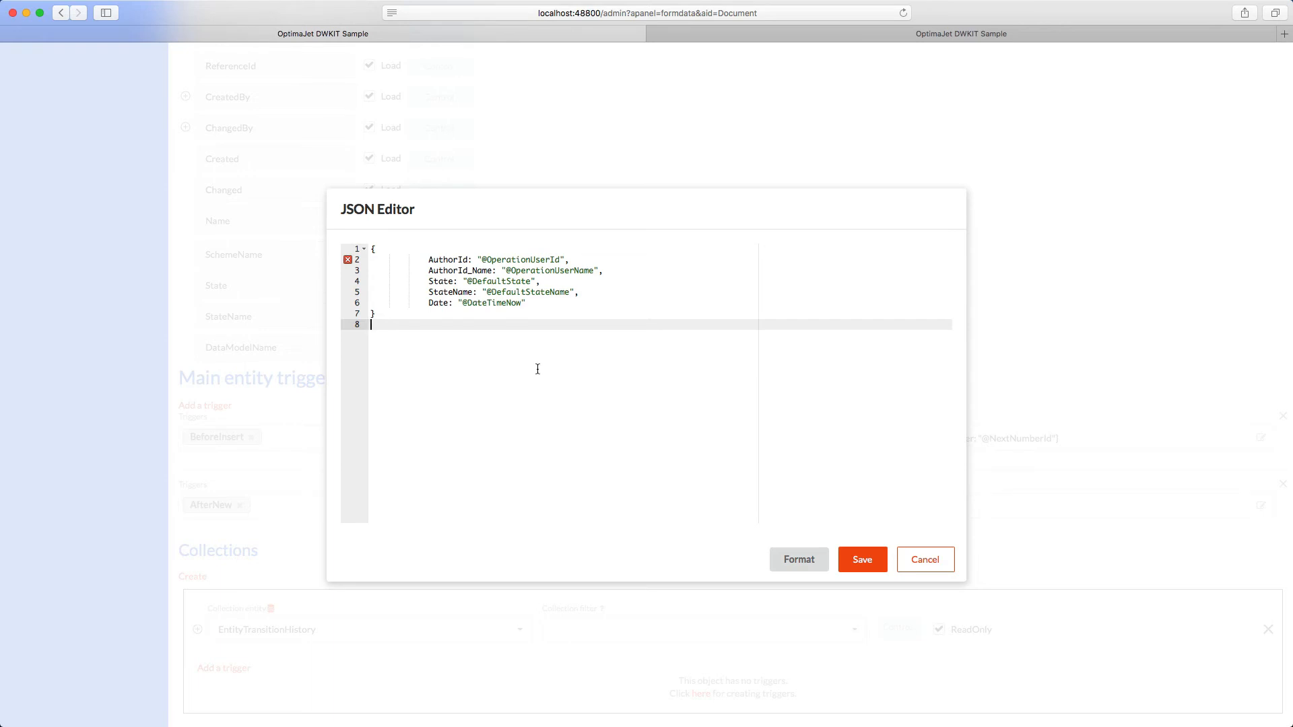
click(856, 560)
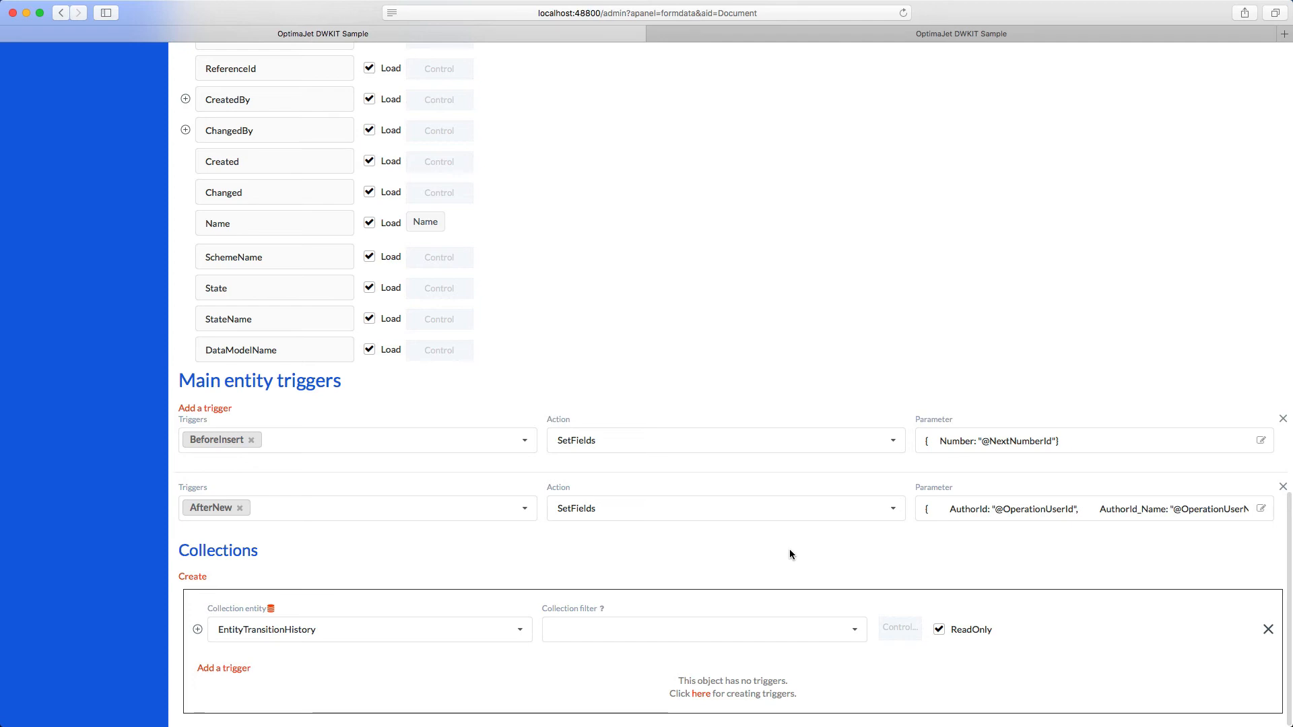
Step: Save the Document form's data mapping with its triggers and collection
scroll(790, 554, up, 15)
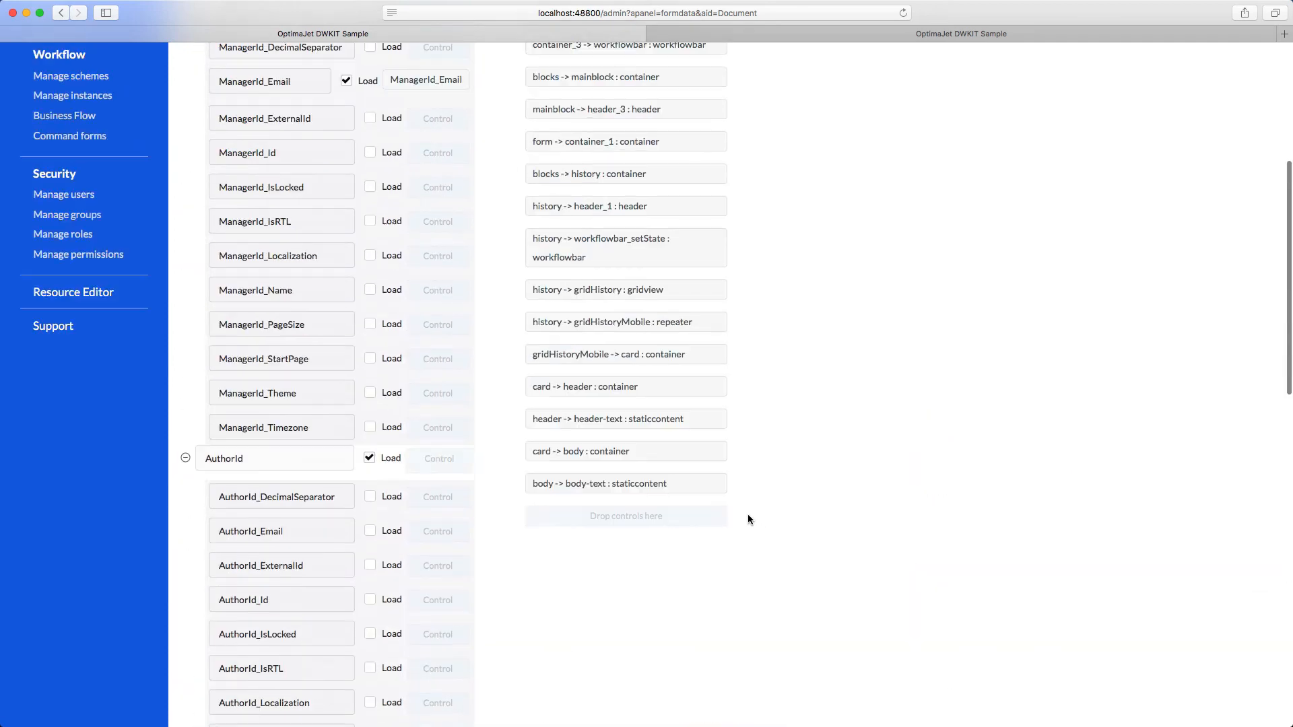
scroll(745, 512, up, 5)
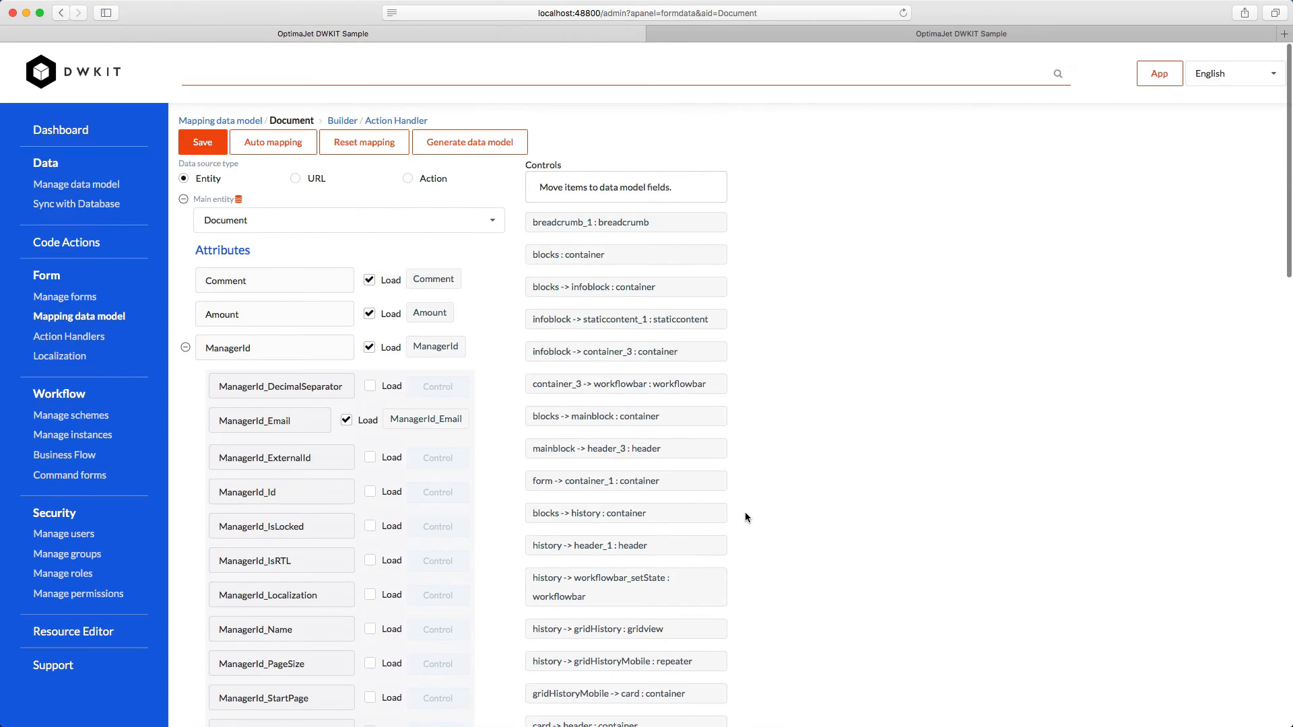
click(211, 149)
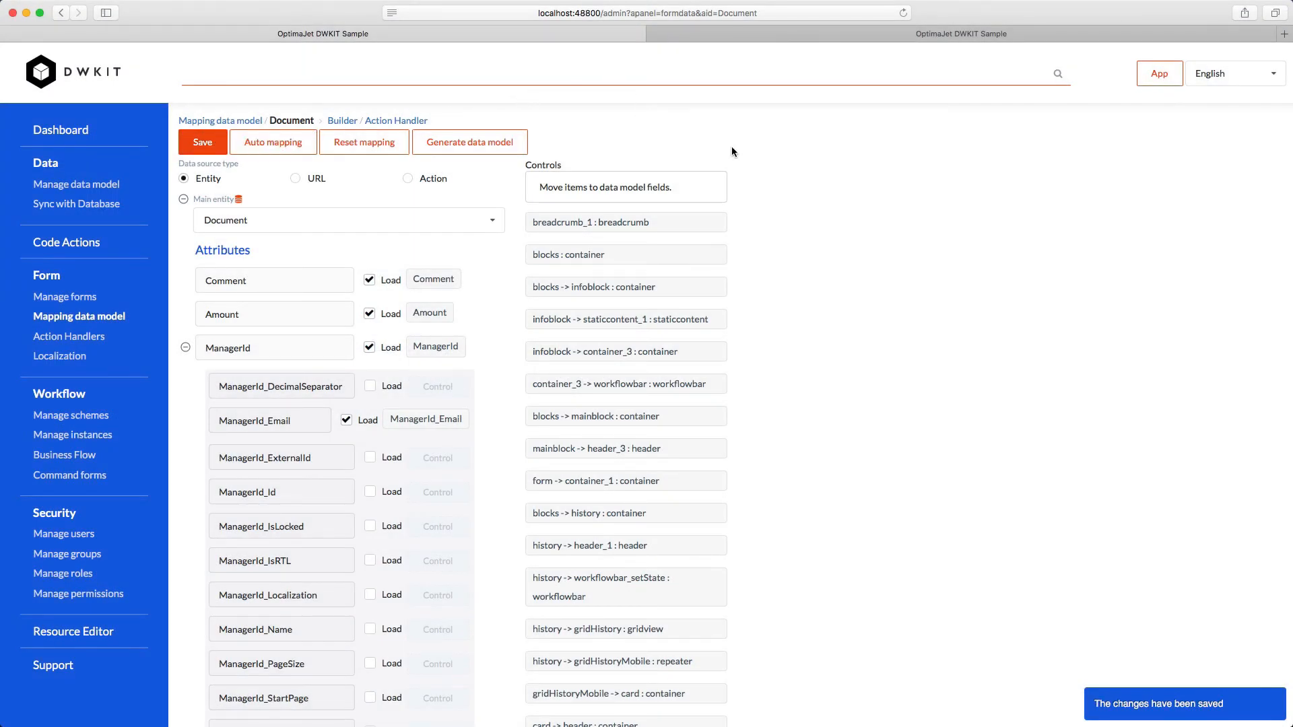
Step: Reload the Documents form in the running app, create a new request and try to save it empty
click(832, 32)
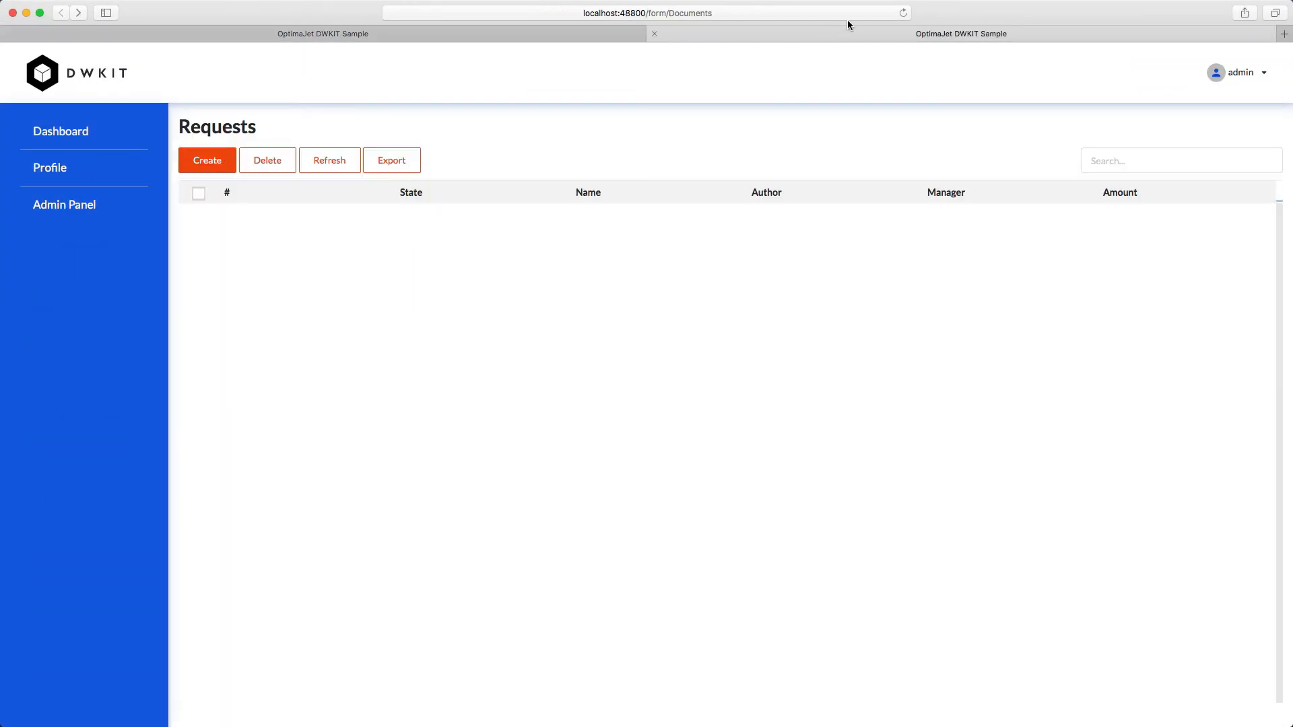
key(super+r)
click(209, 162)
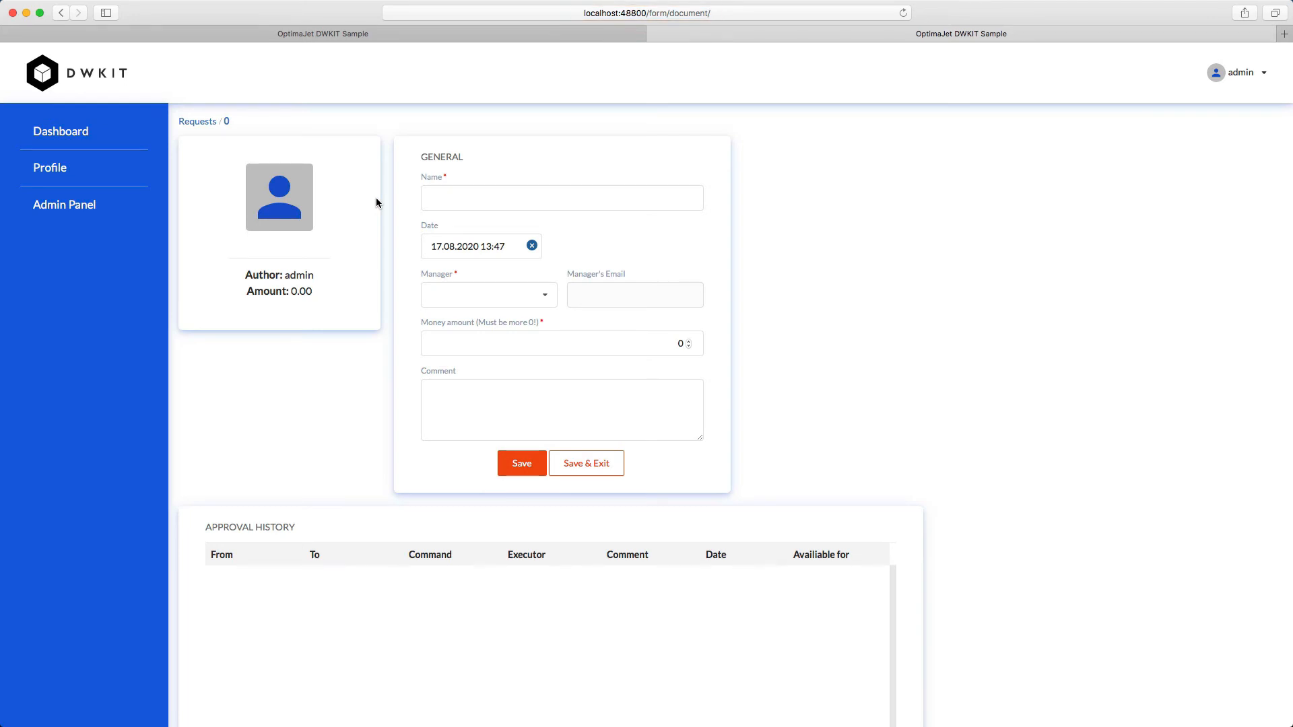
click(535, 472)
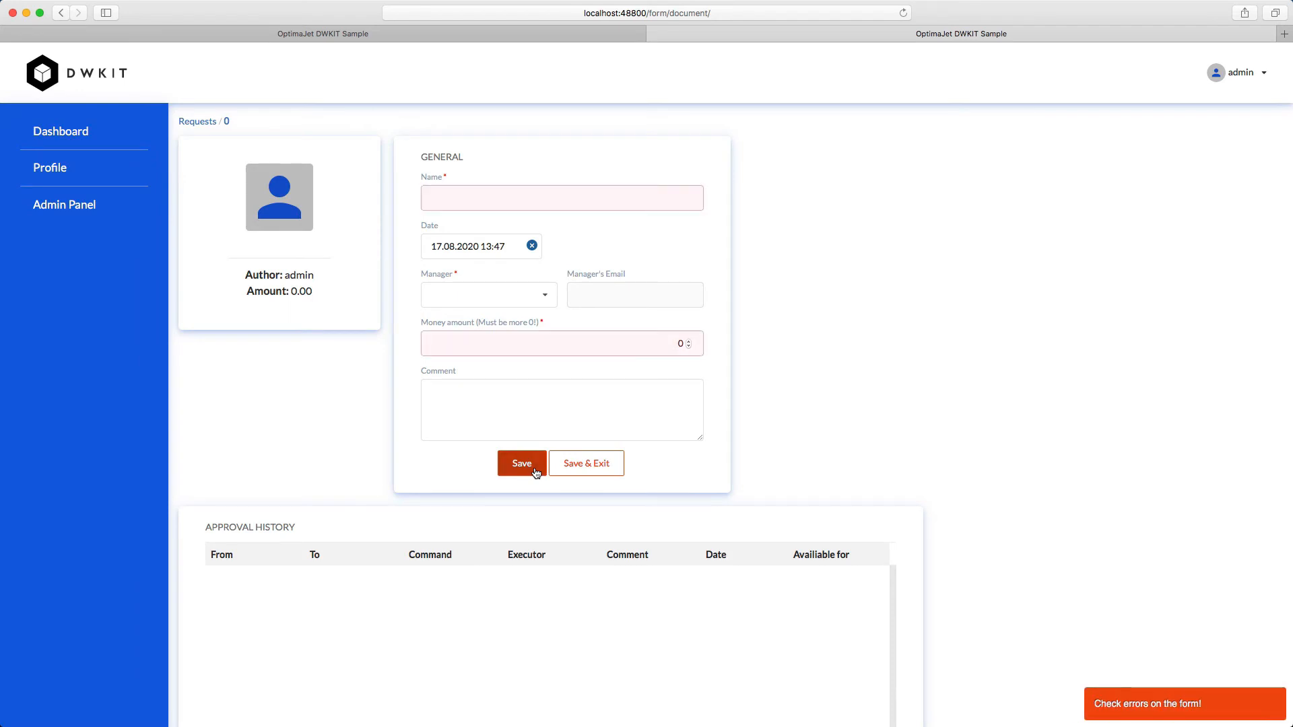
Step: Name the request "Our first test form", choose a manager, set the money amount to 1000 and save it
mouse_move(495, 204)
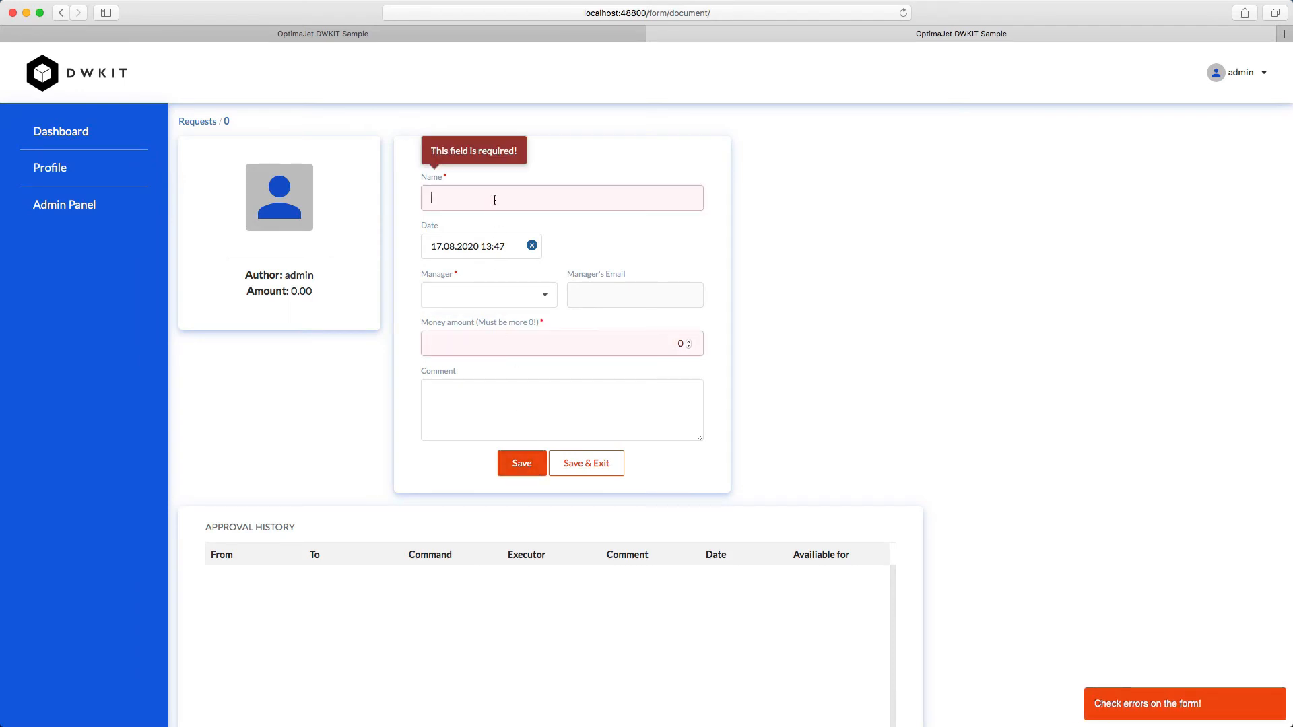
text(Our first test form)
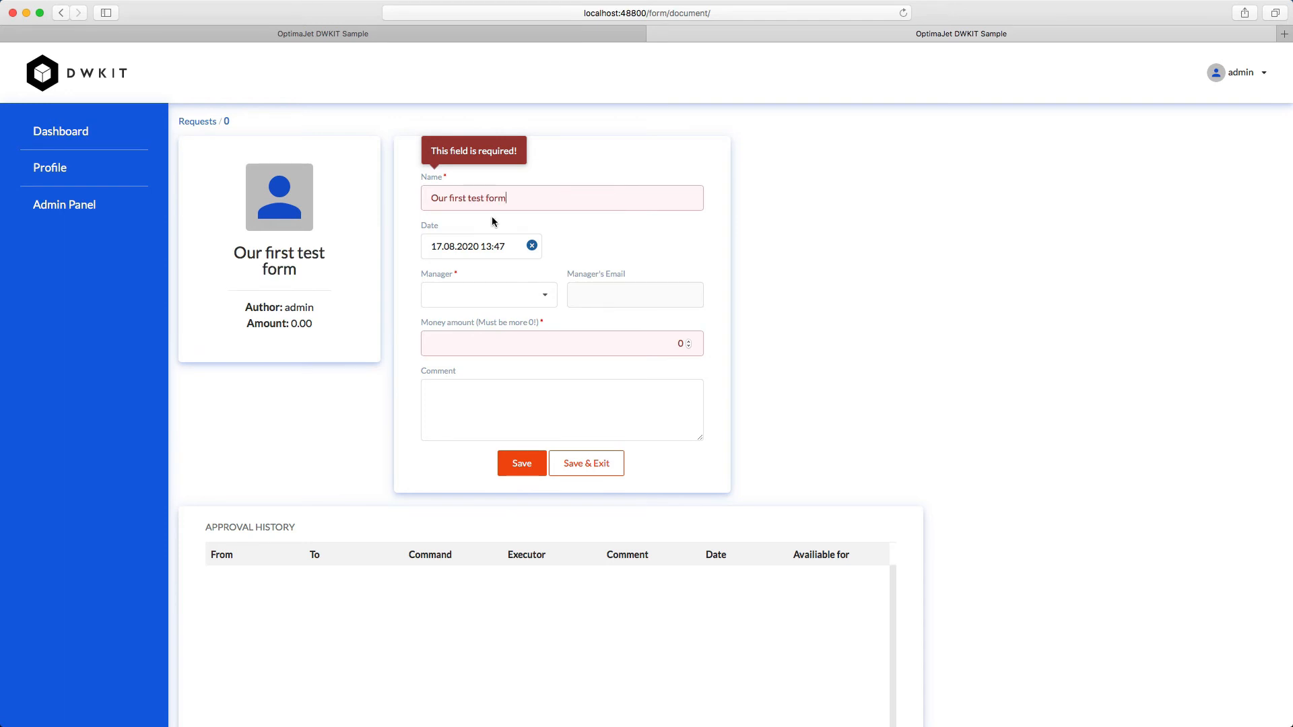
click(489, 295)
click(491, 367)
click(514, 342)
text(1000)
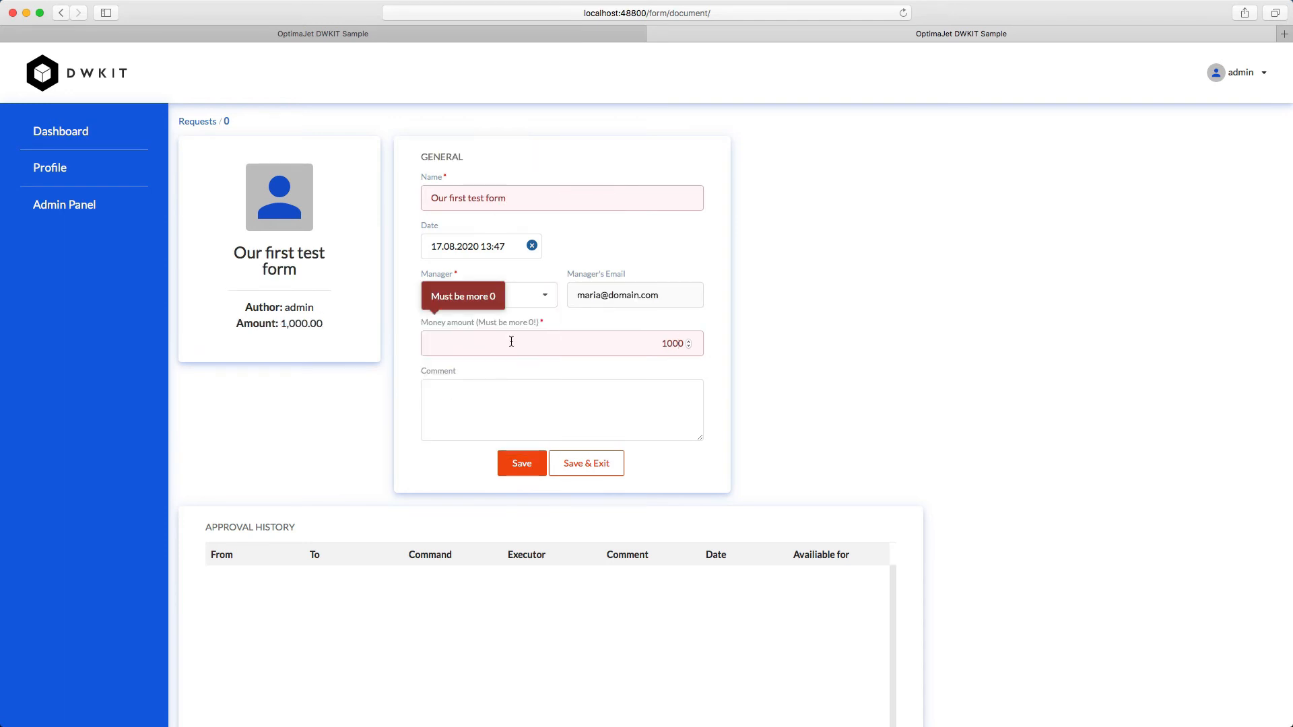
click(525, 462)
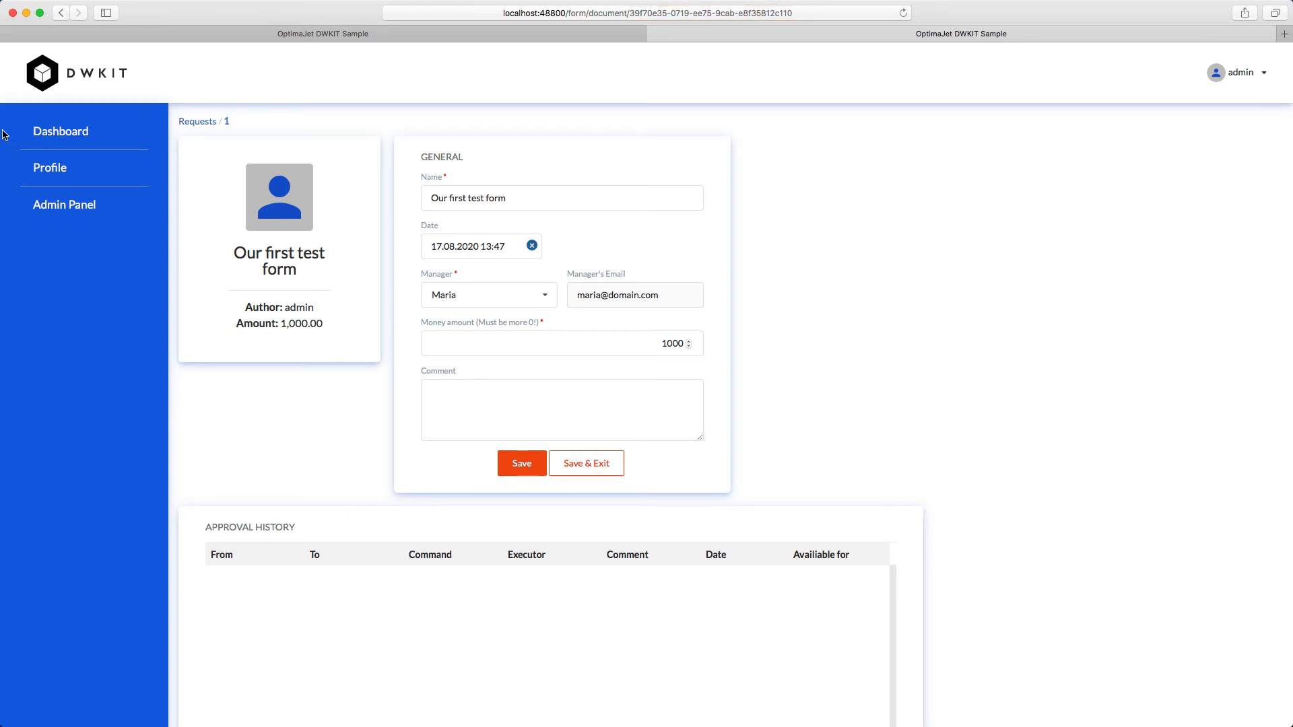
mouse_move(2, 135)
mouse_down()
mouse_move(659, 153)
mouse_move(0, 150)
mouse_up()
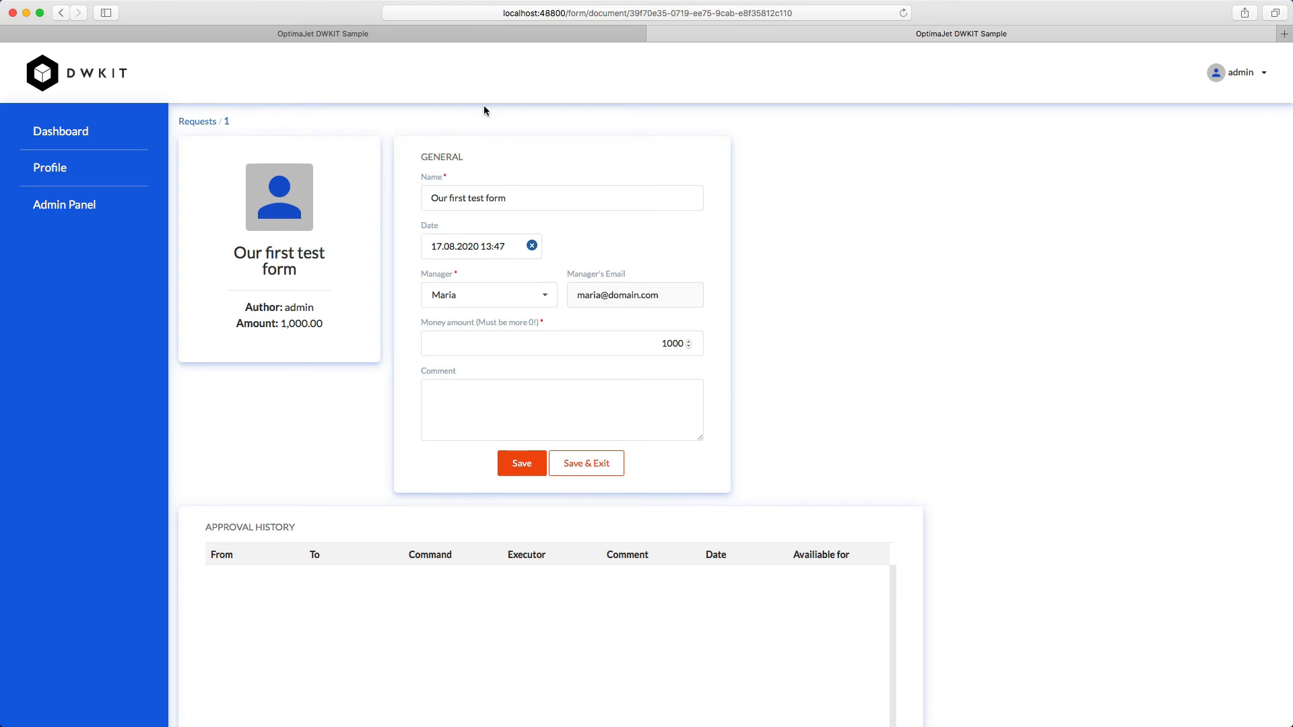
Step: Return to form management in the admin panel and create a new form named MasterDetail
click(434, 33)
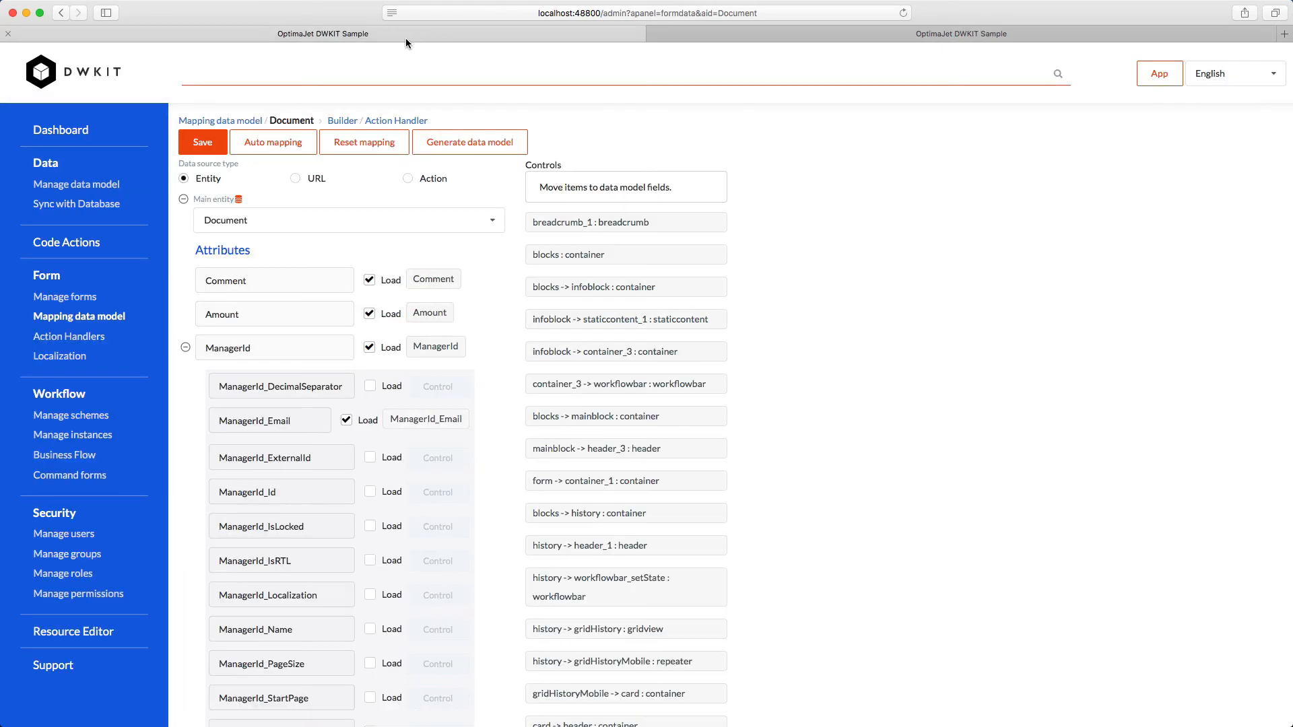
click(52, 297)
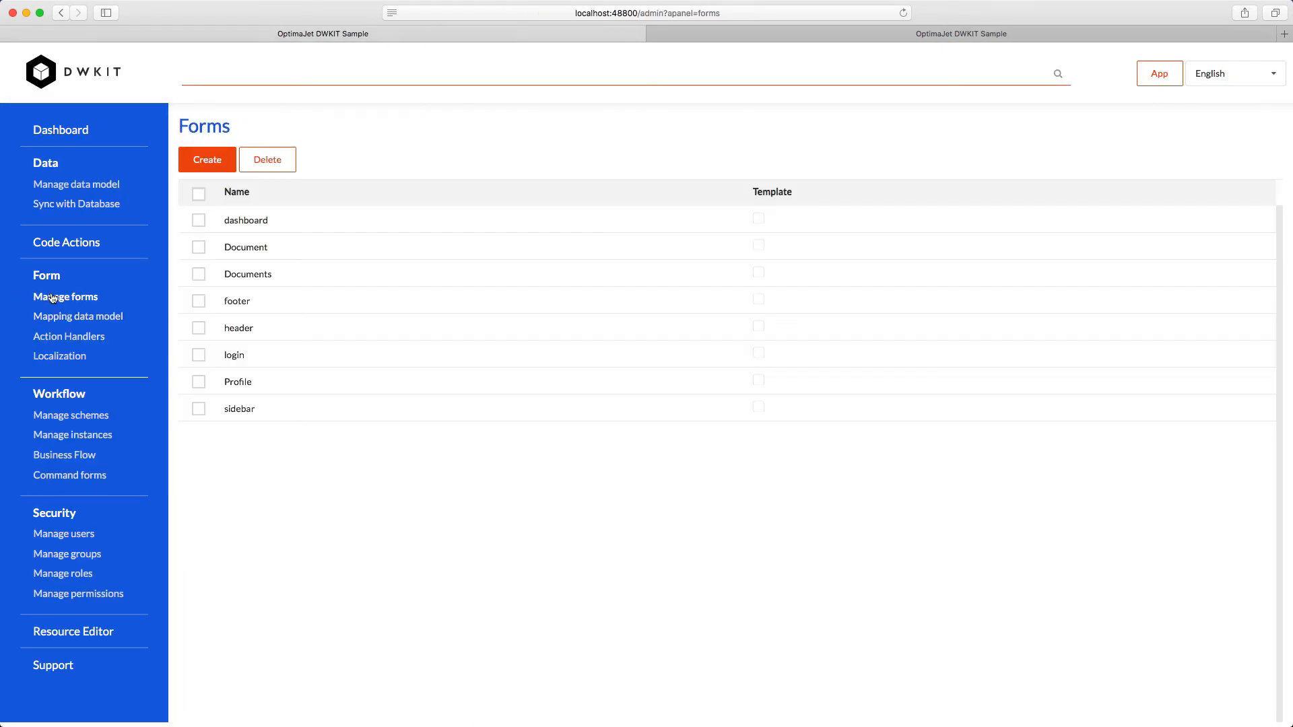
click(208, 162)
click(375, 386)
text(MasterDetail)
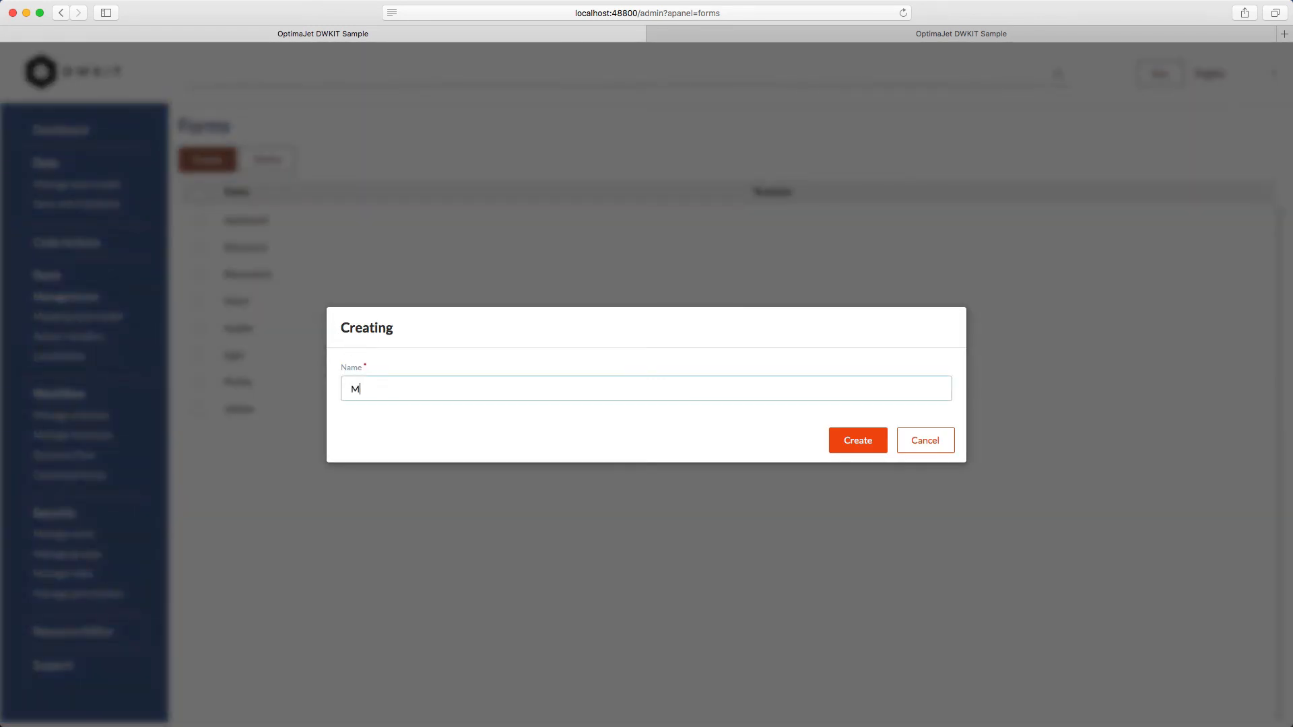
click(869, 441)
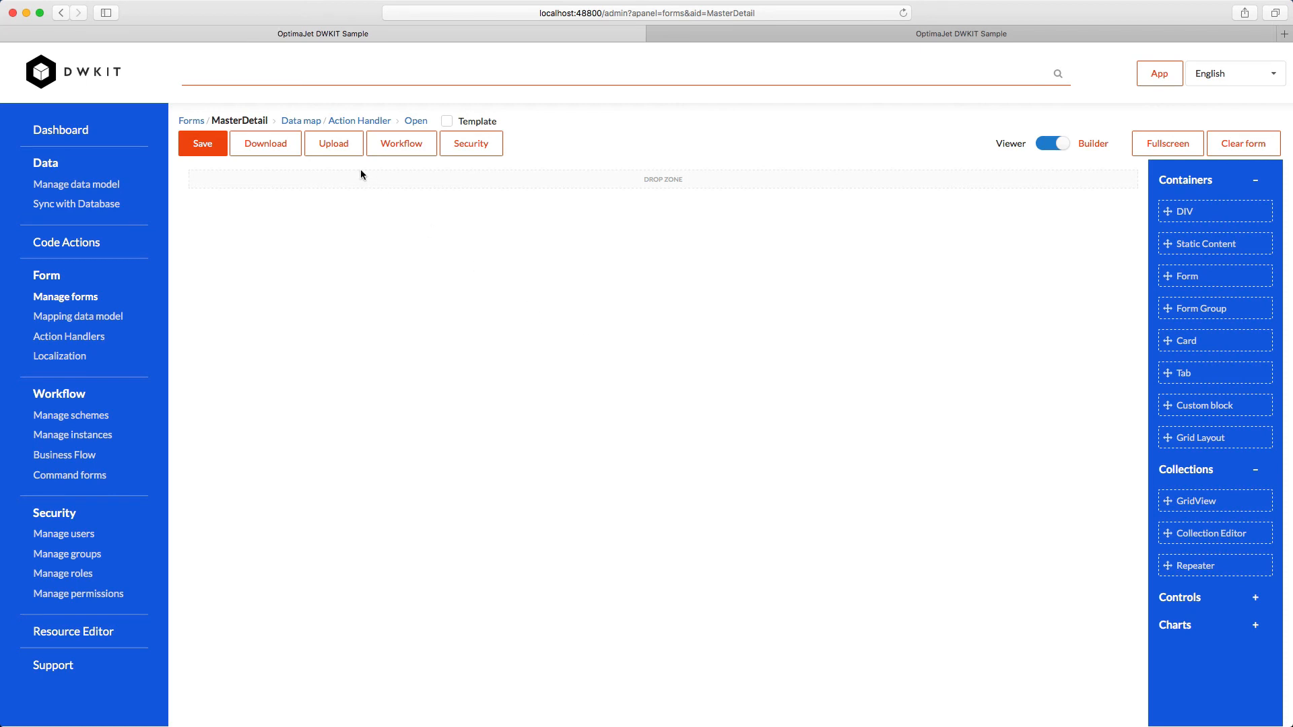
Step: Upload the MasterDetail.json template into the MasterDetail form and save the form
click(334, 149)
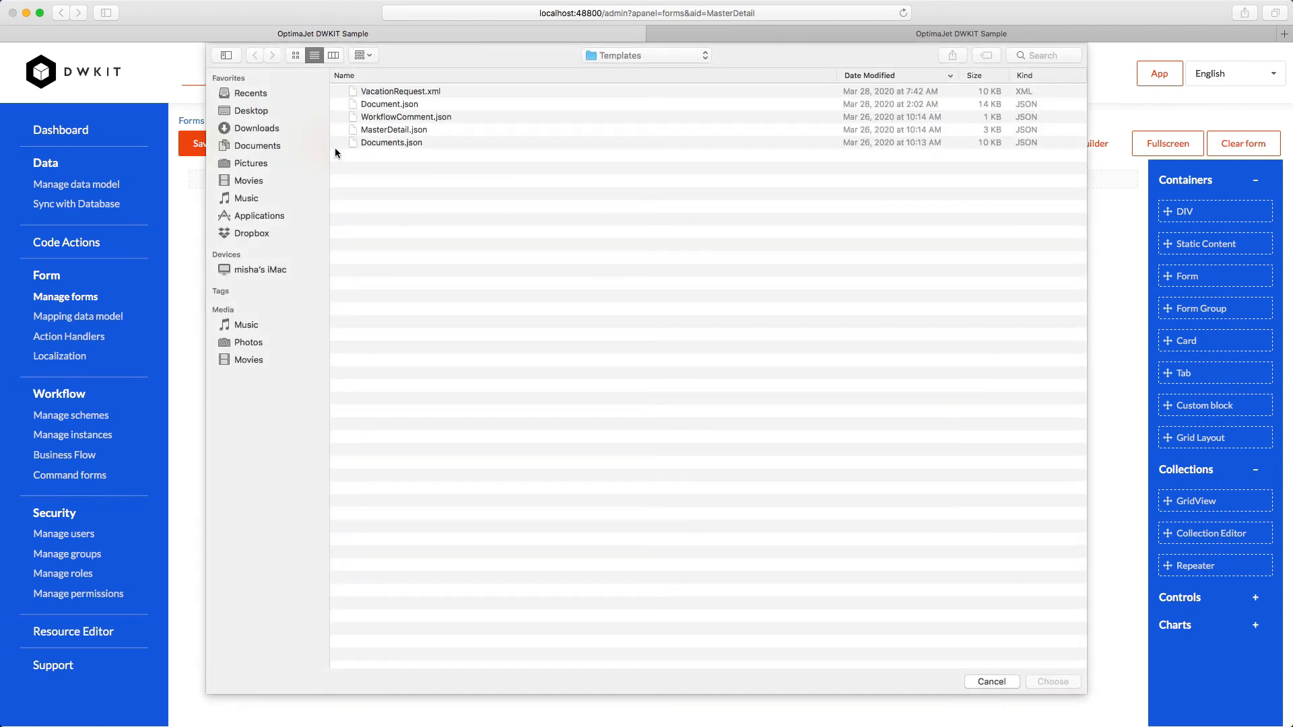
double_click(391, 131)
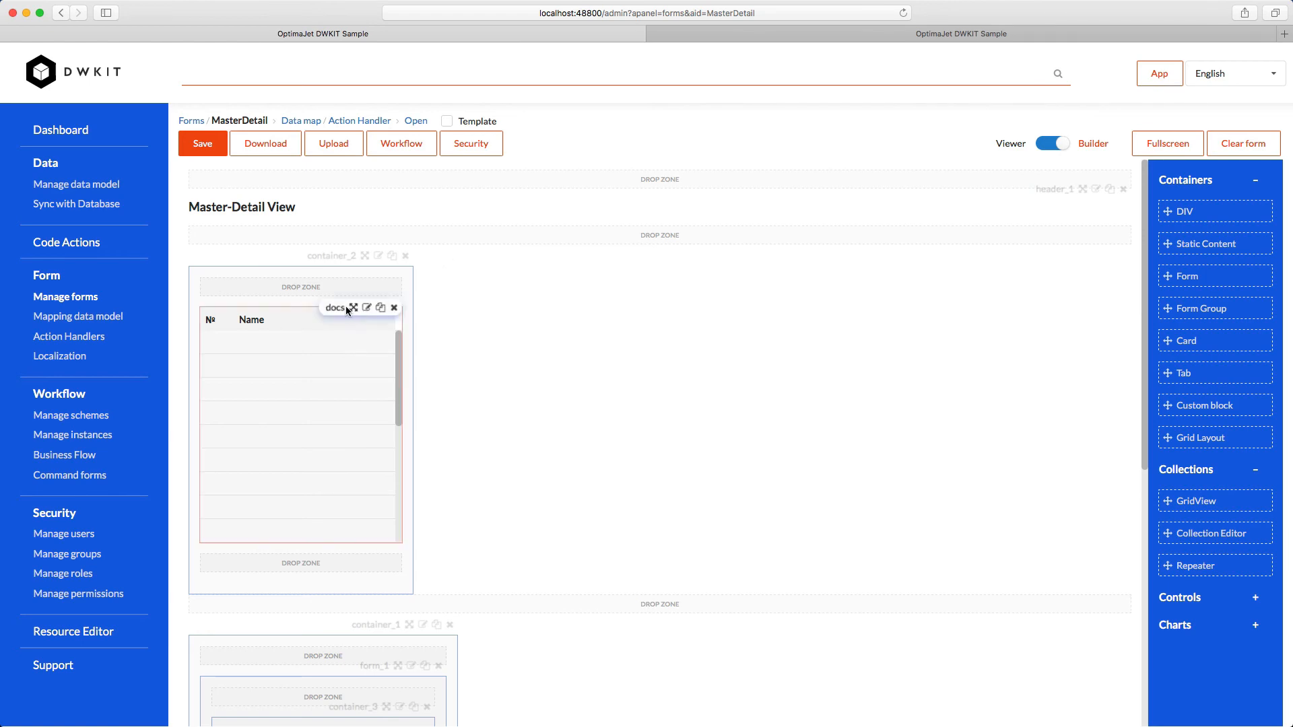
scroll(511, 376, down, 5)
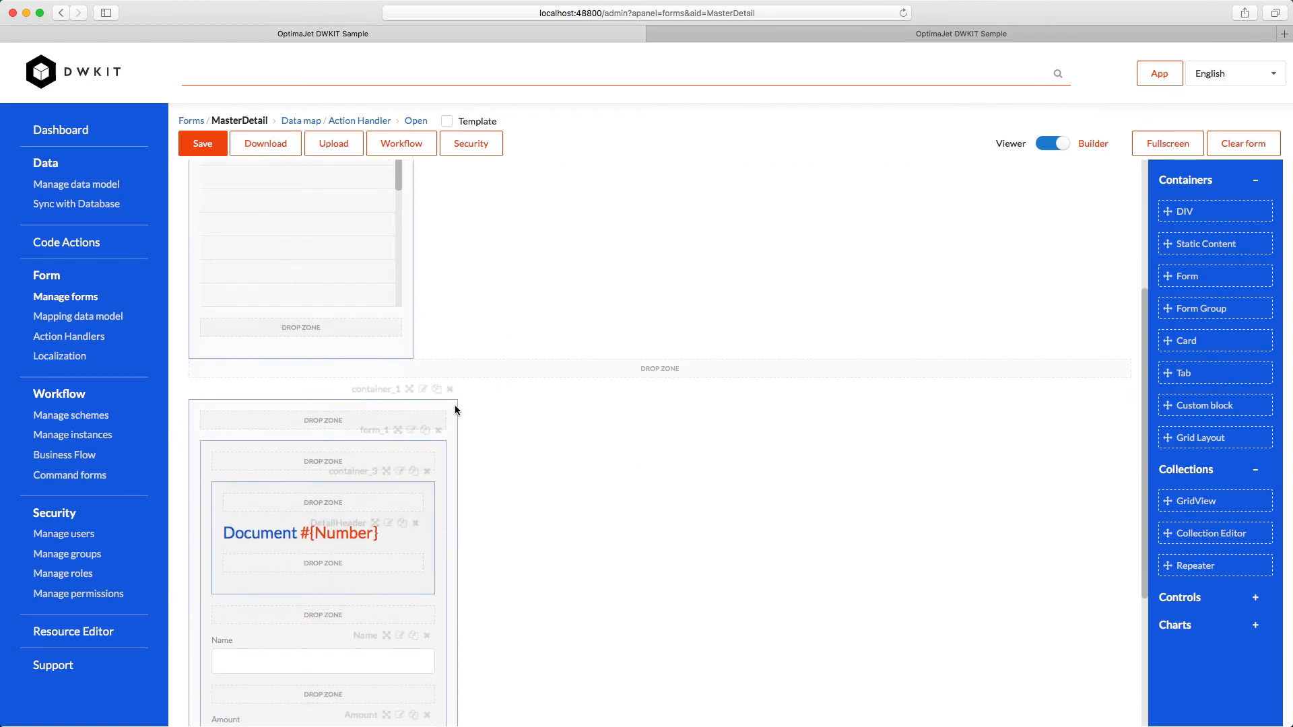
click(195, 143)
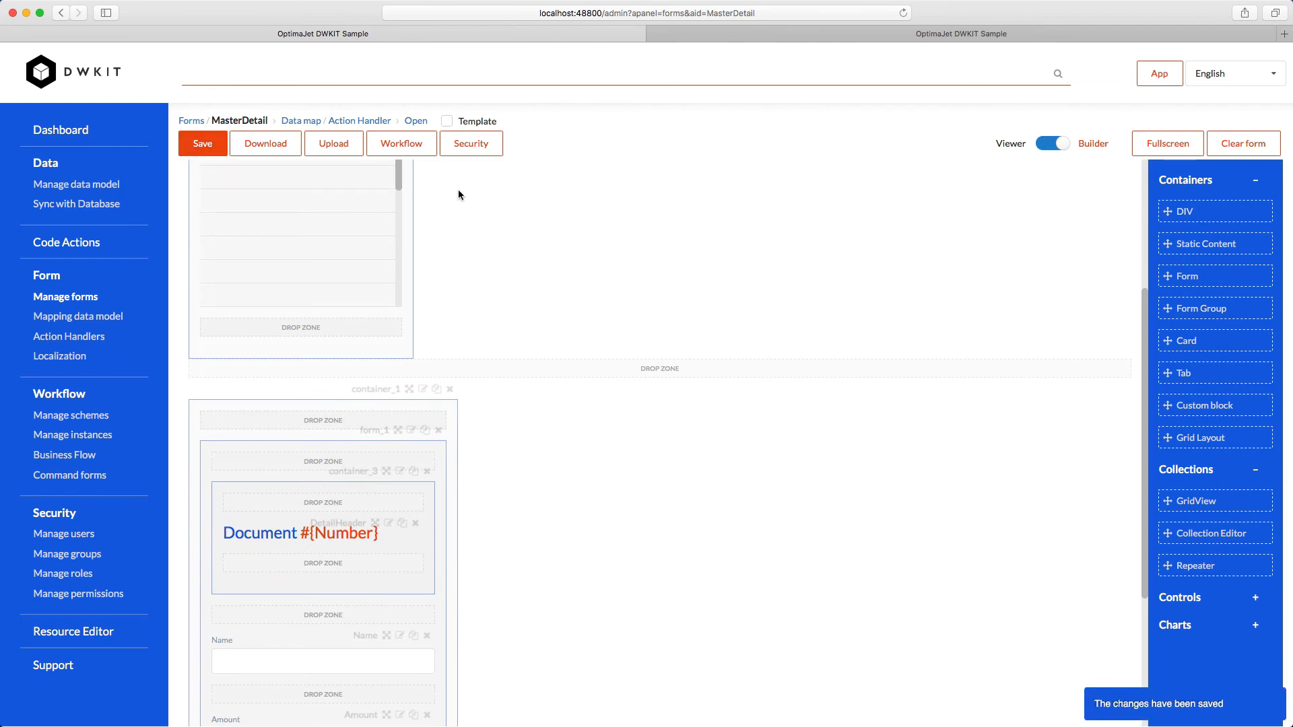
Step: In the MasterDetail data map, add a read-only collection for the Document entity and map the docs grid to it
click(317, 122)
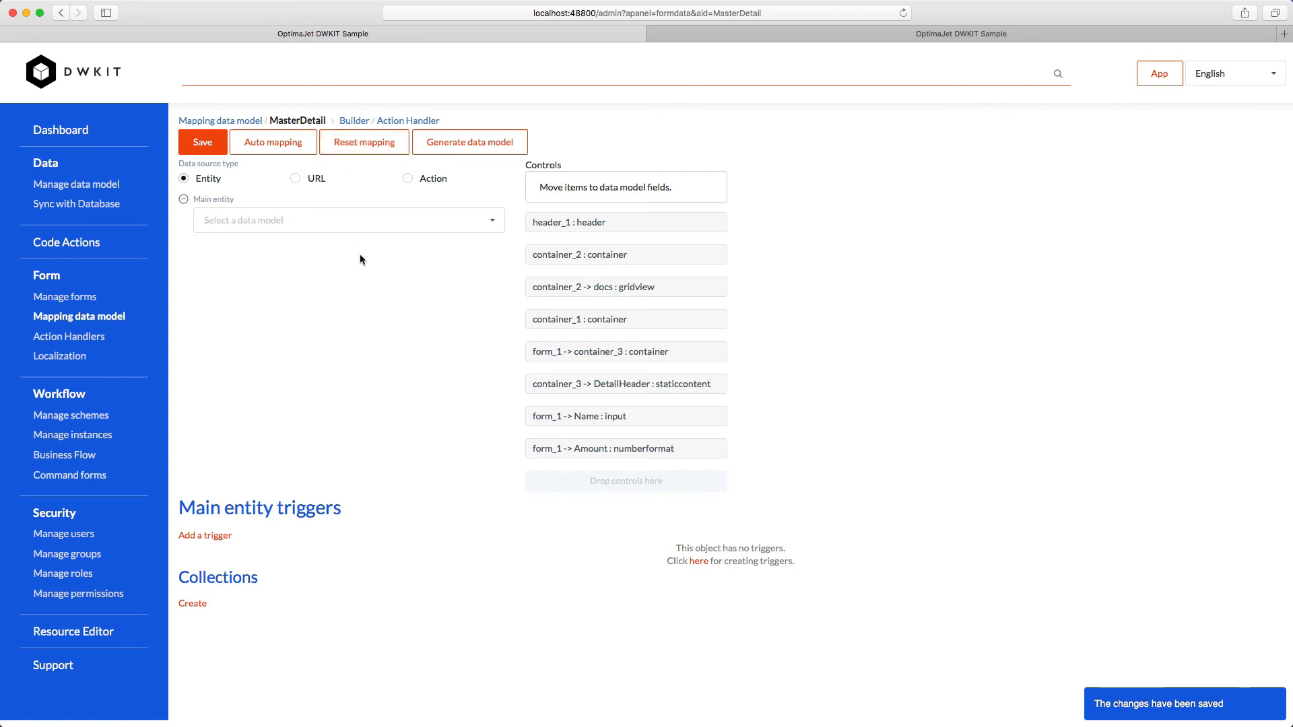
click(195, 603)
click(359, 658)
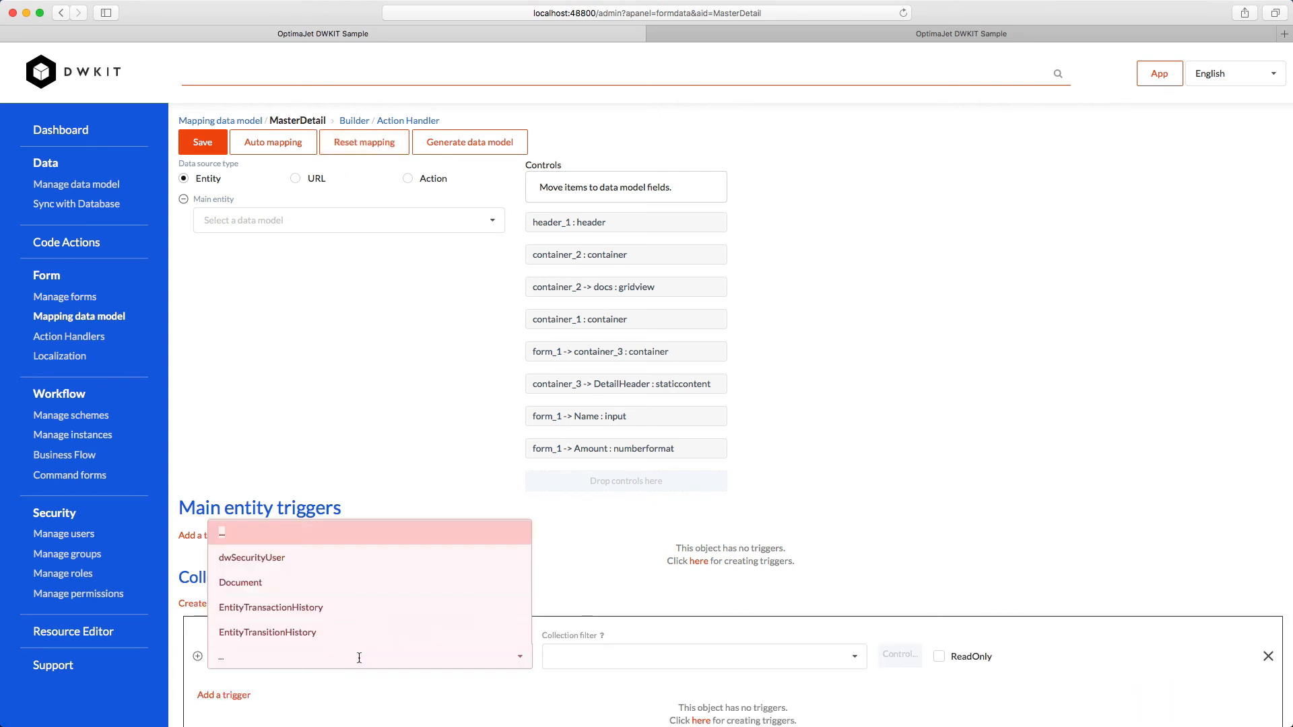
click(277, 584)
scroll(364, 606, down, 1)
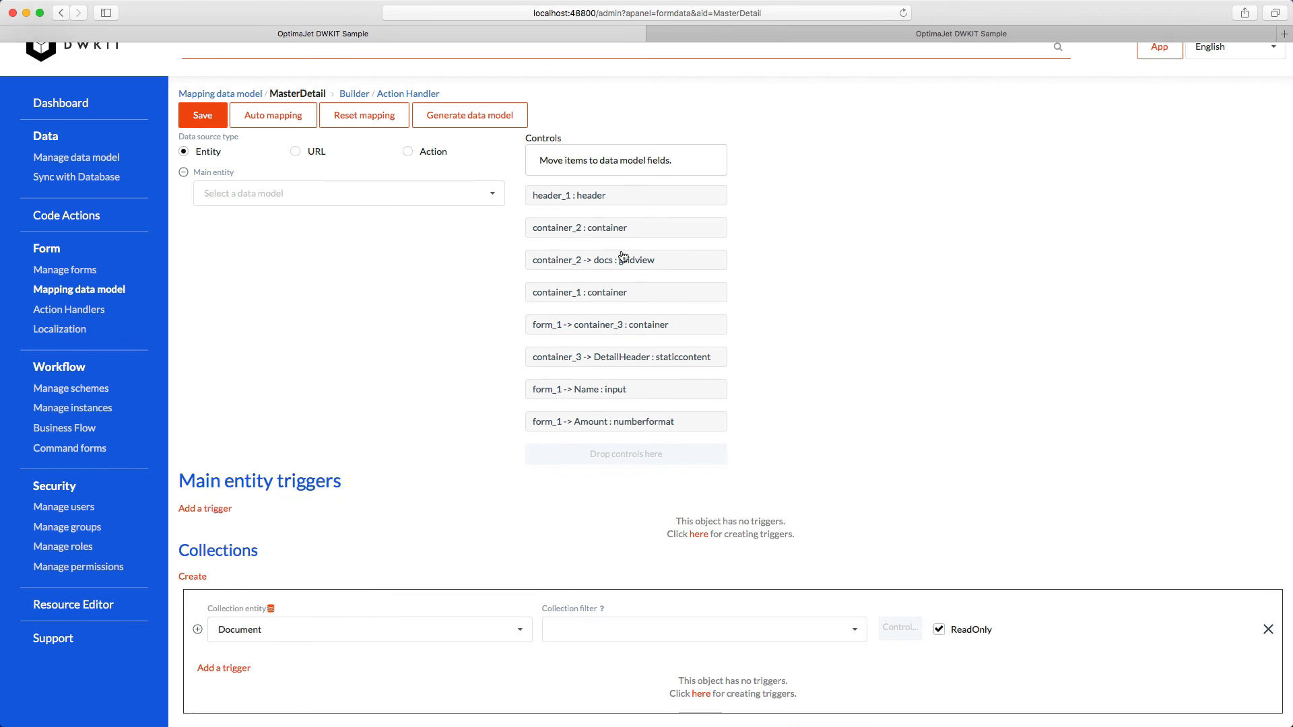
drag(623, 259, 896, 624)
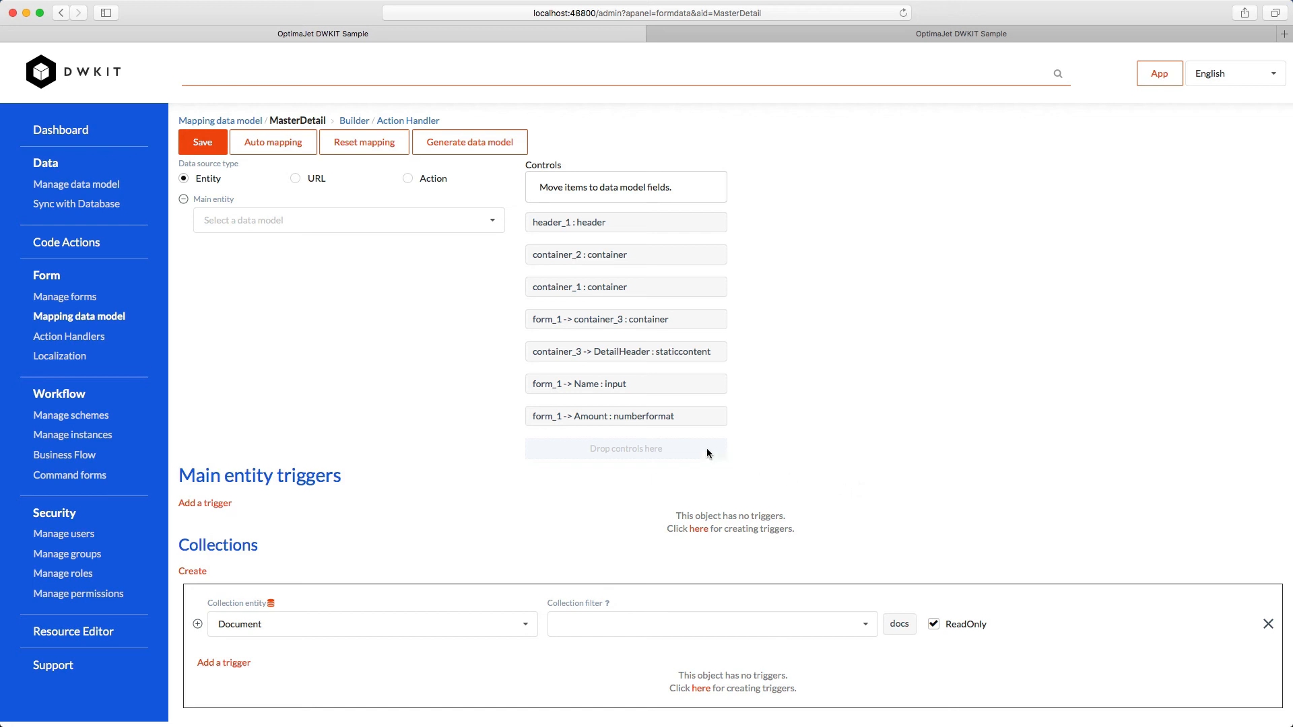
Step: Set the MasterDetail main entity to Document, auto-map the controls and save the mapping
click(390, 227)
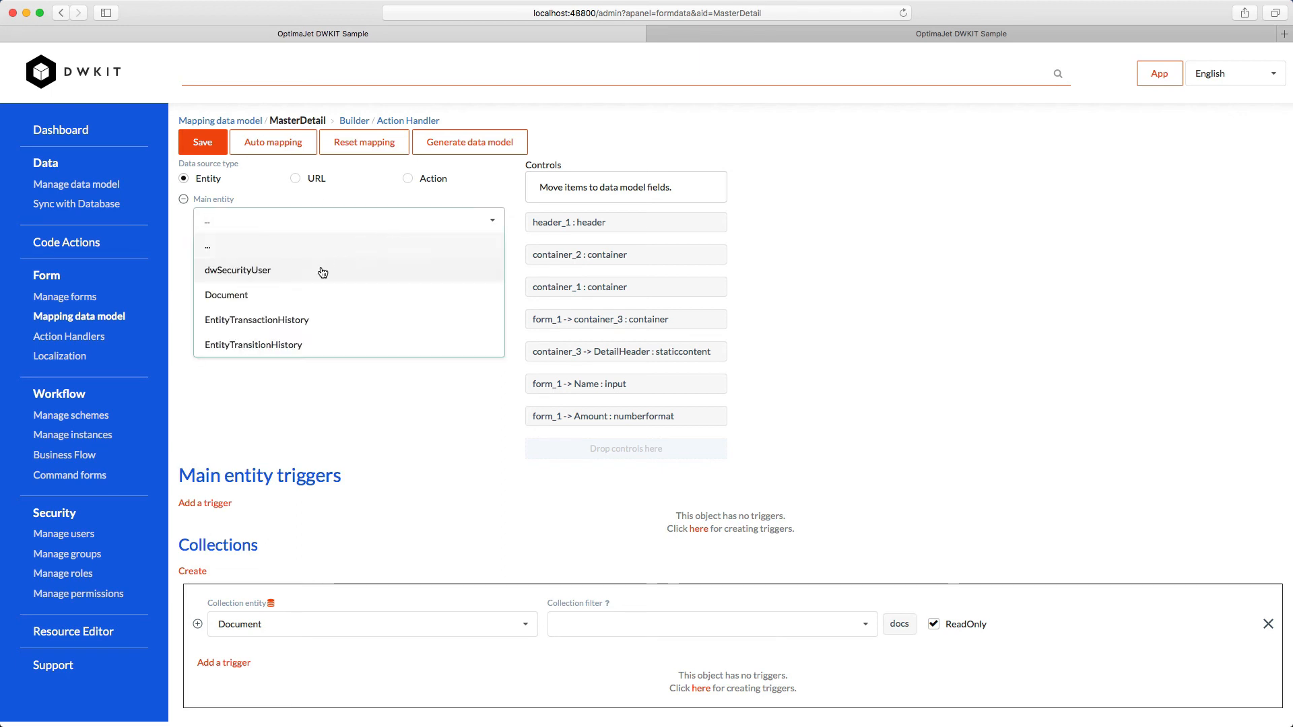
click(305, 291)
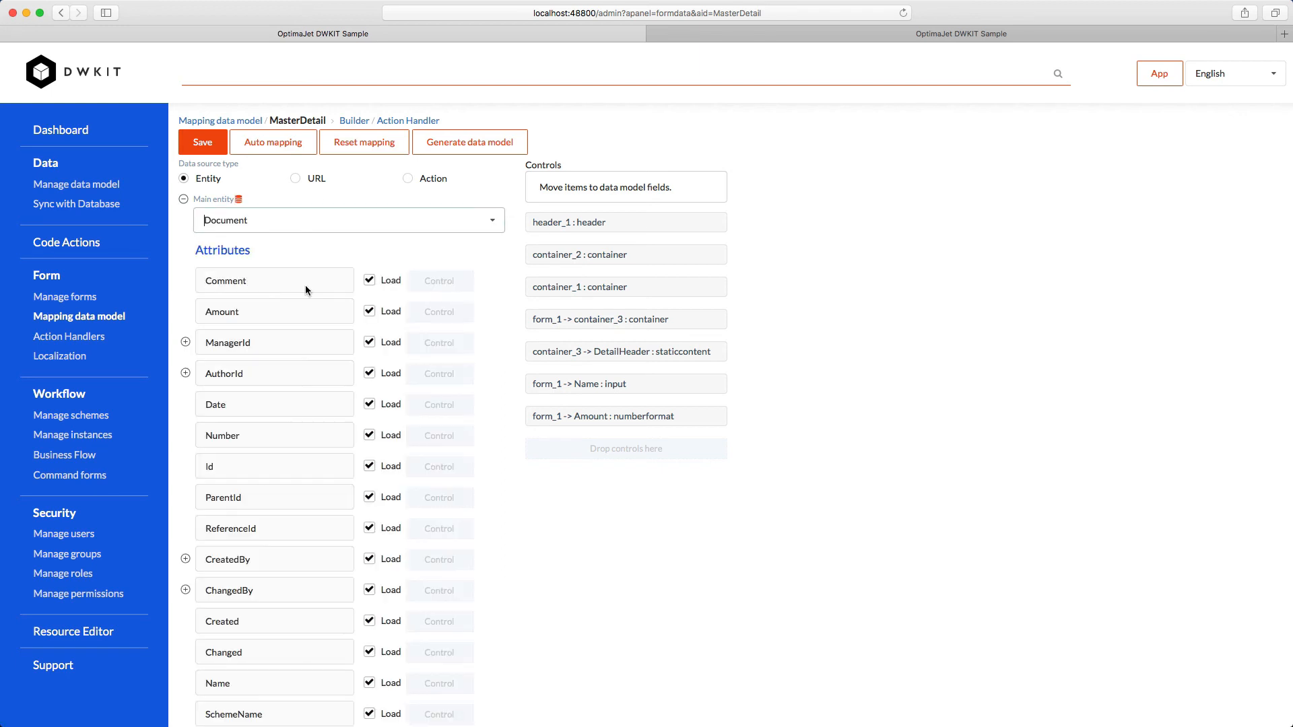
click(274, 150)
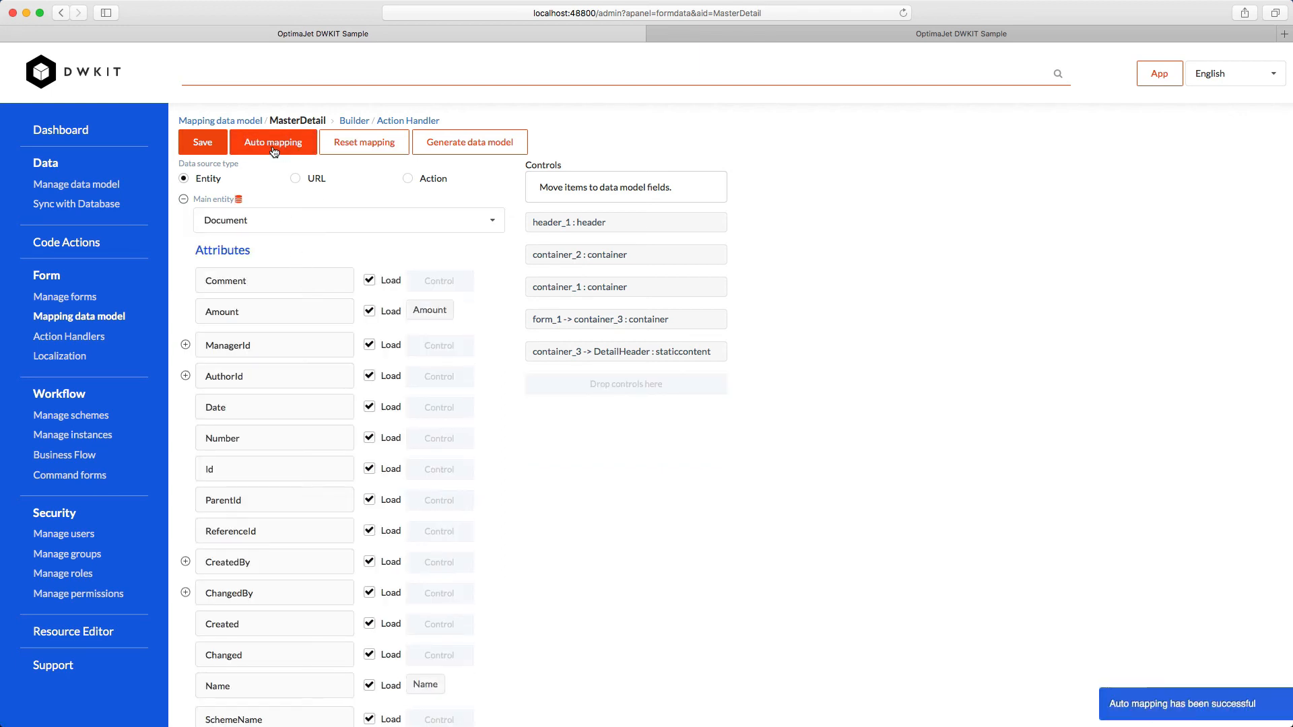
click(214, 134)
Step: Open the MasterDetail form in the running app, select "Our first test form", set its amount to 1,100 and save
click(355, 122)
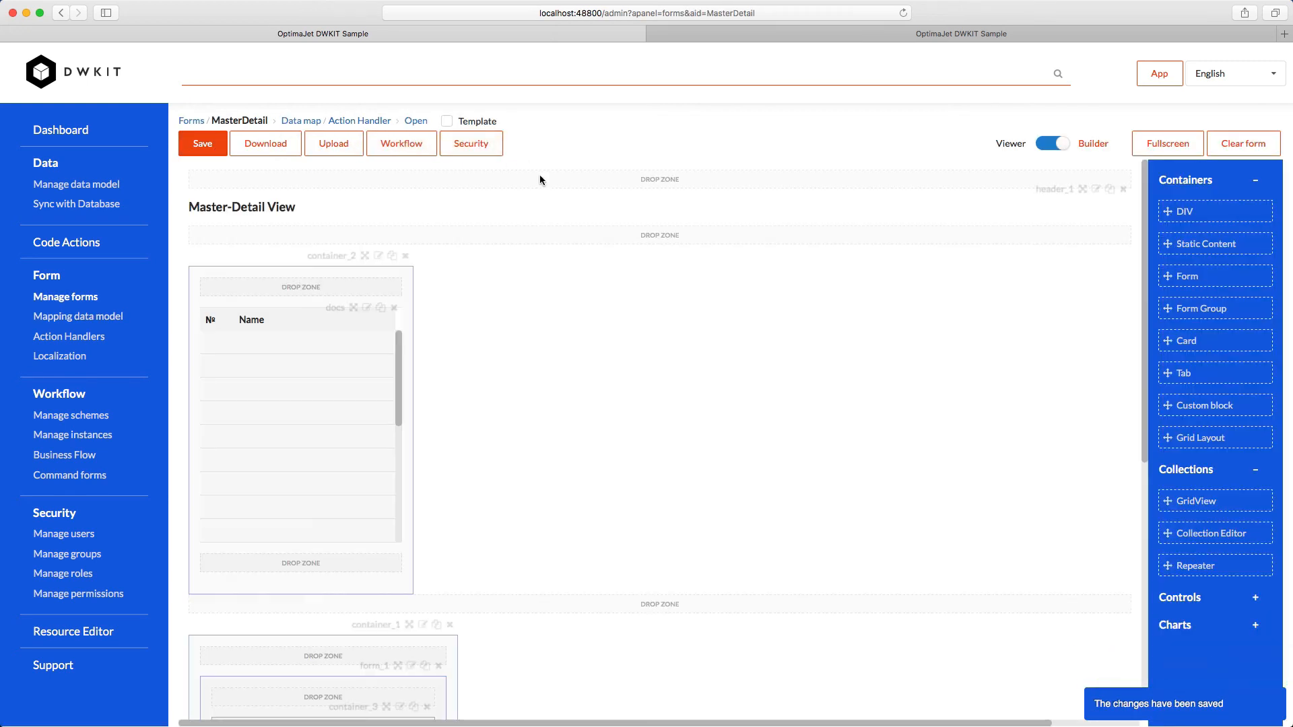
click(412, 122)
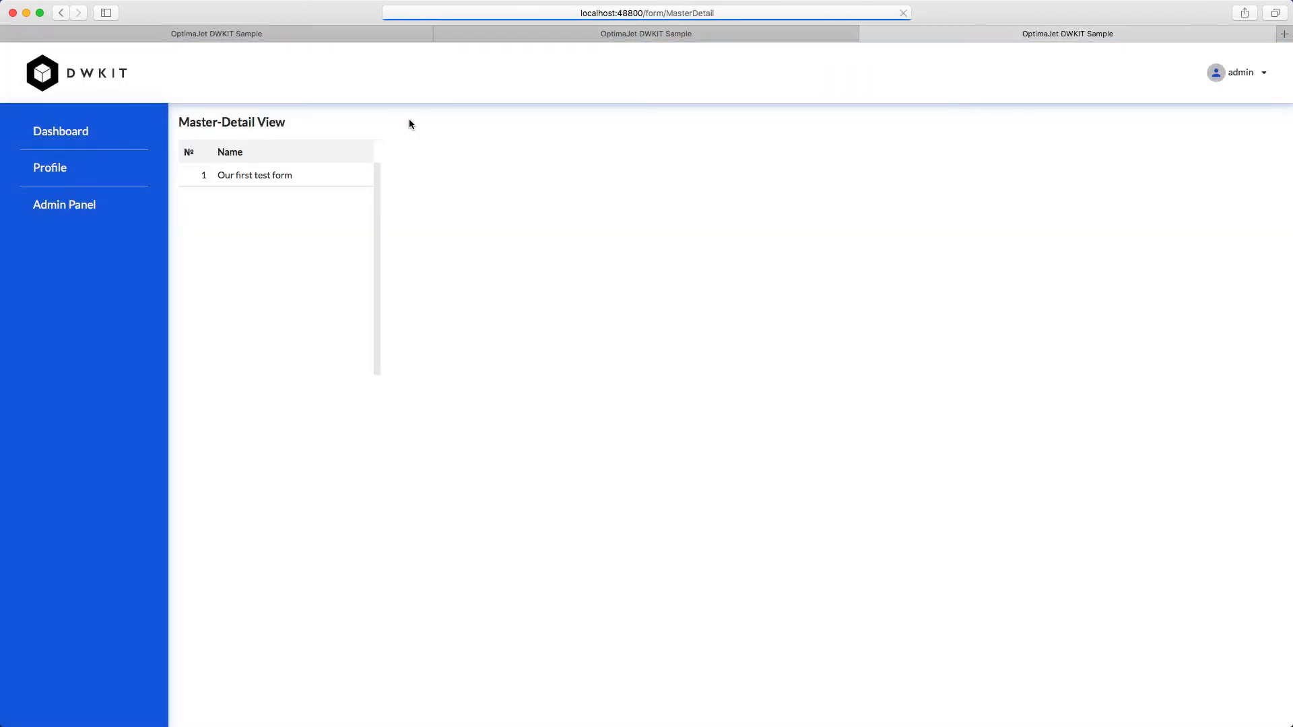
click(336, 178)
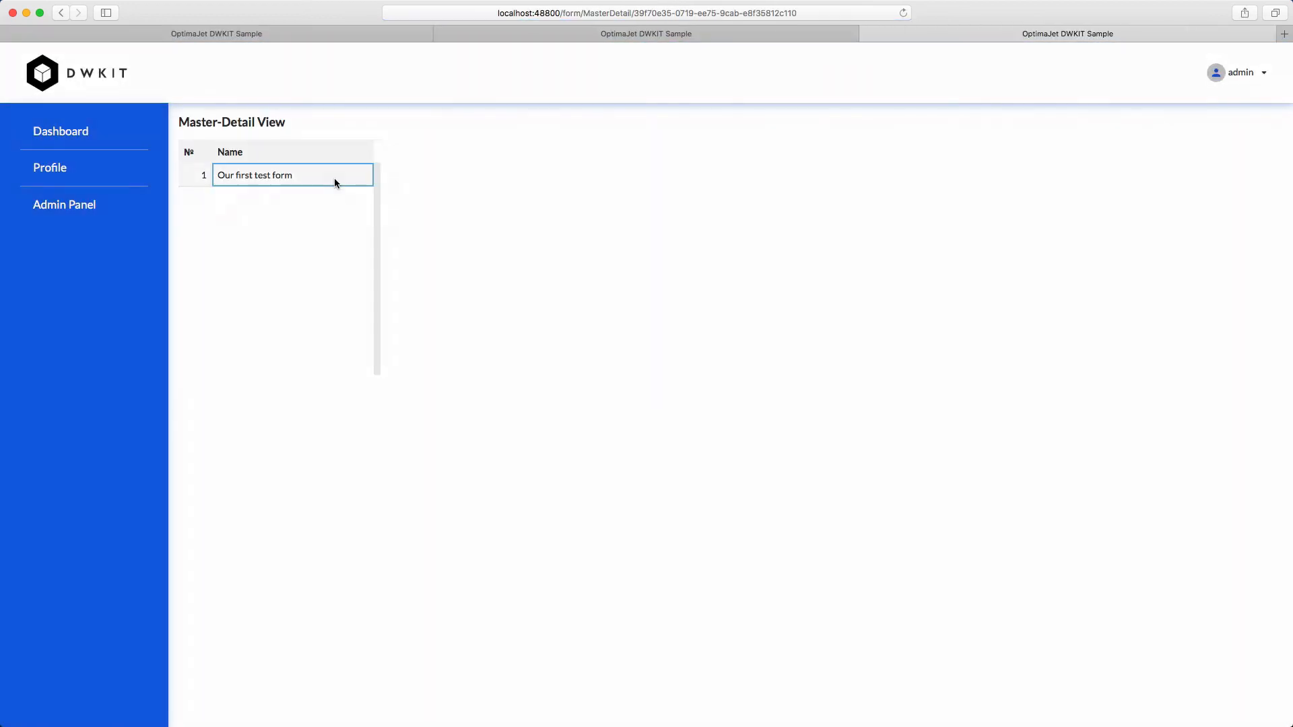
drag(411, 247, 419, 243)
text(1,100)
click(425, 277)
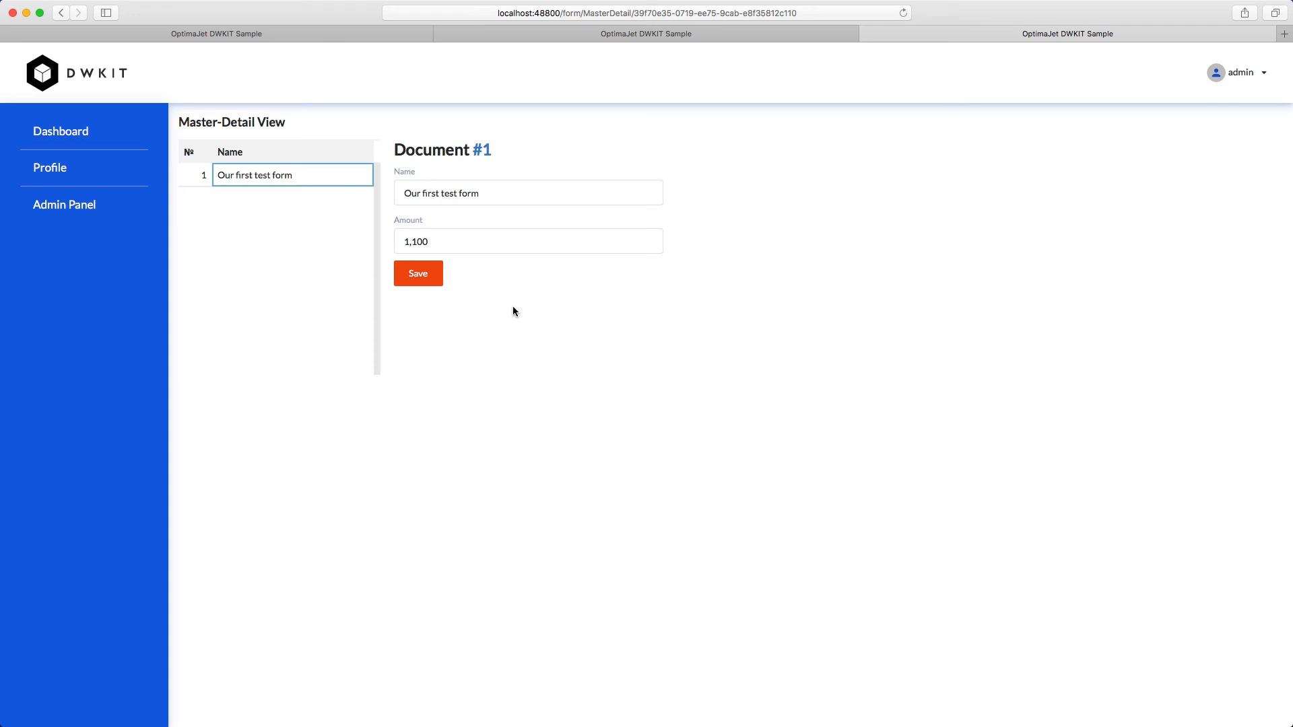
Step: Go back to the admin panel's form list, open the sidebar form and open the properties of sidebar_menu
click(329, 37)
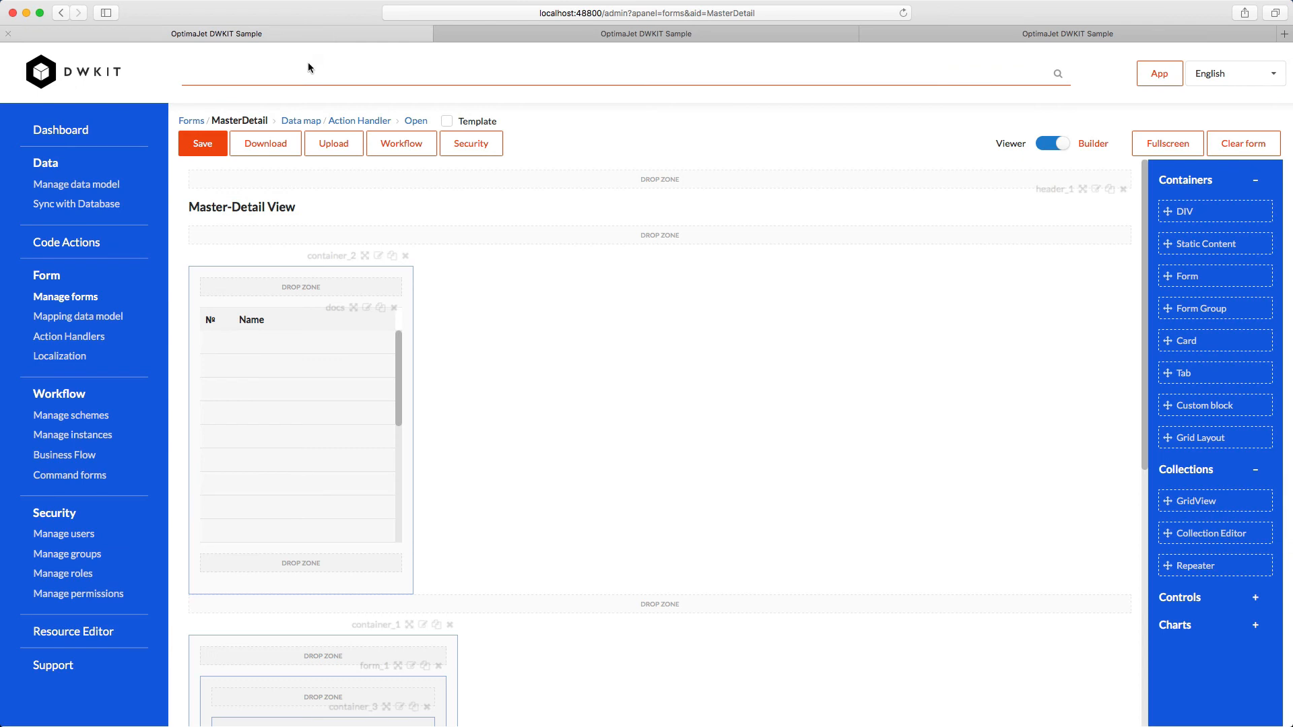
click(80, 302)
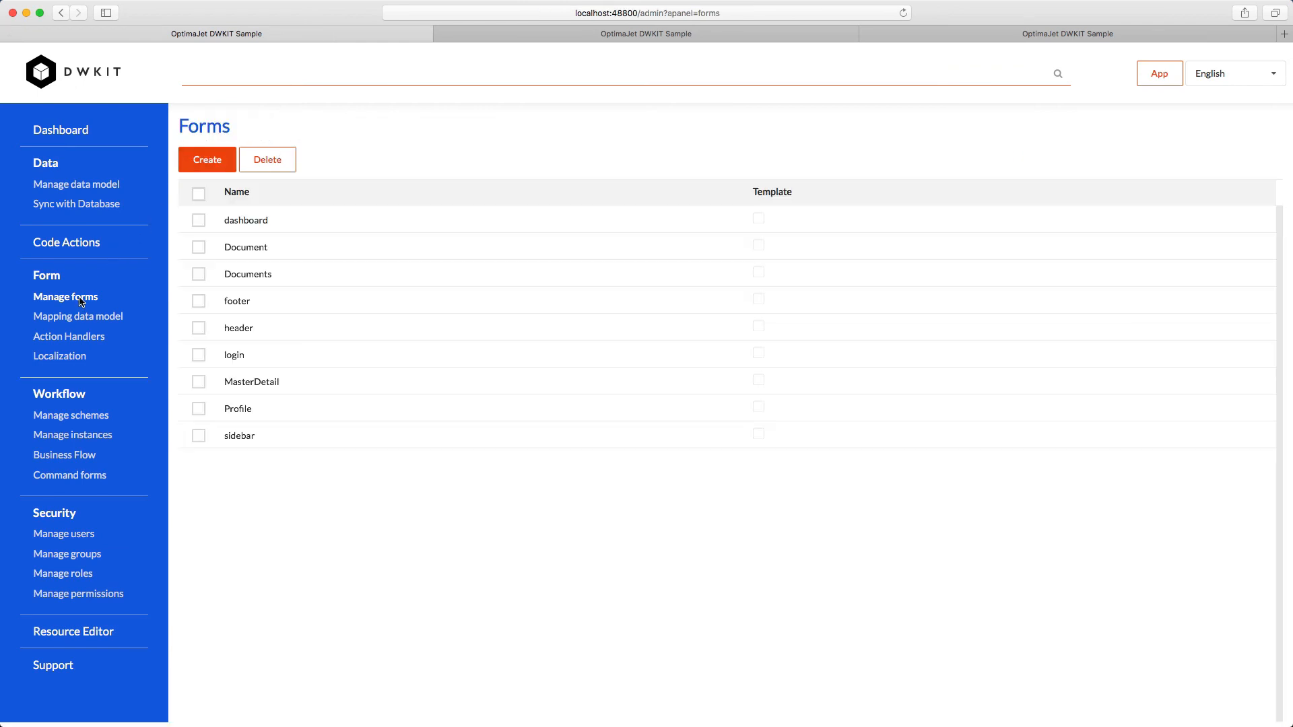
click(237, 441)
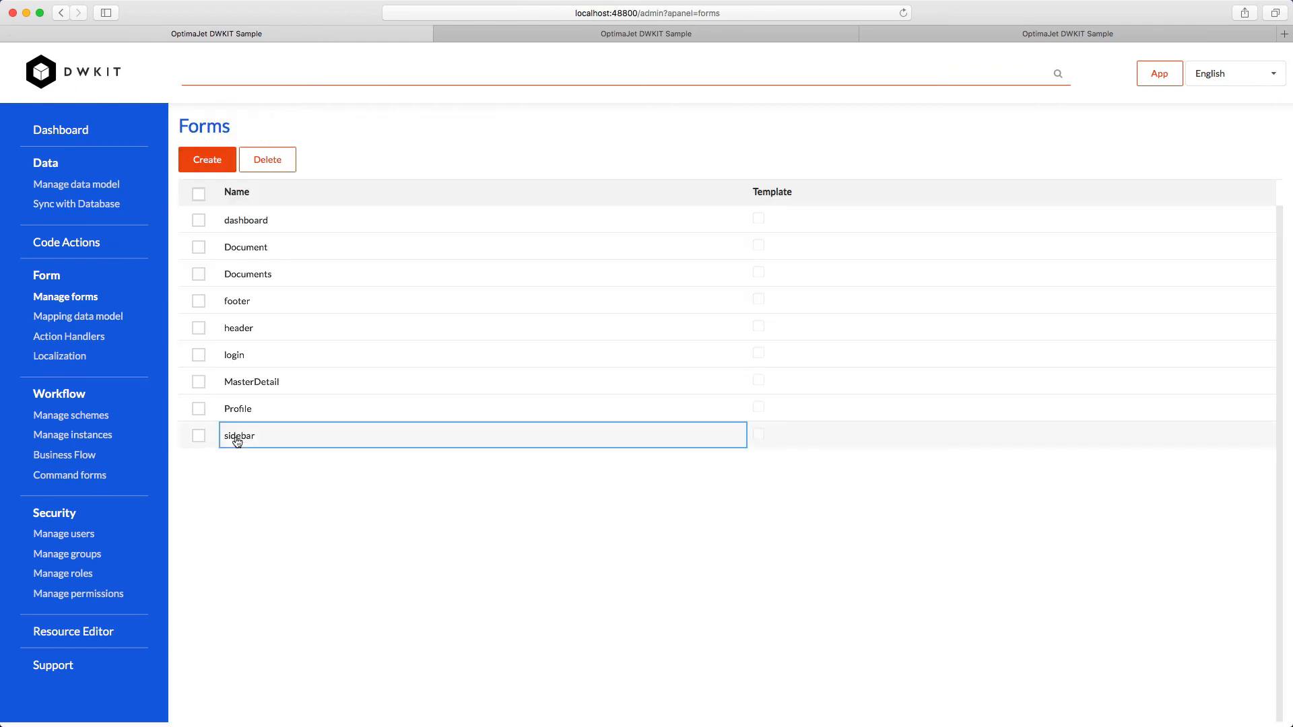
double_click(237, 441)
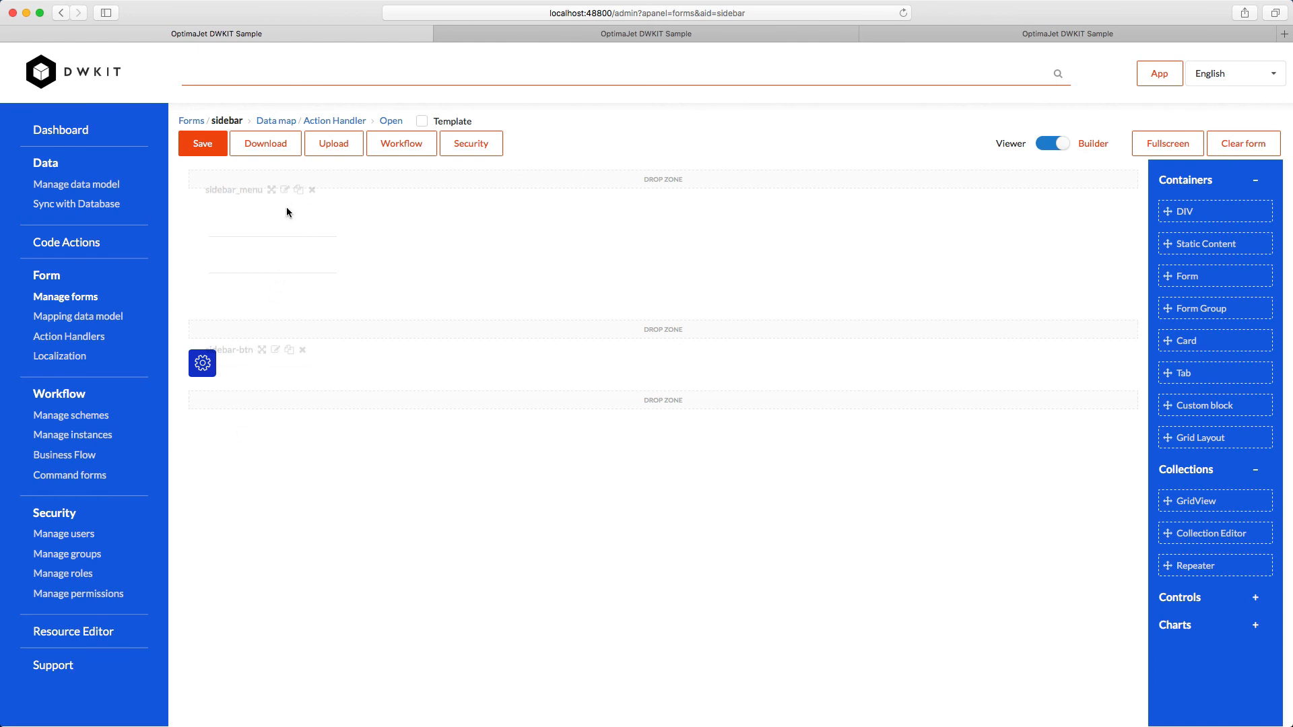
click(285, 189)
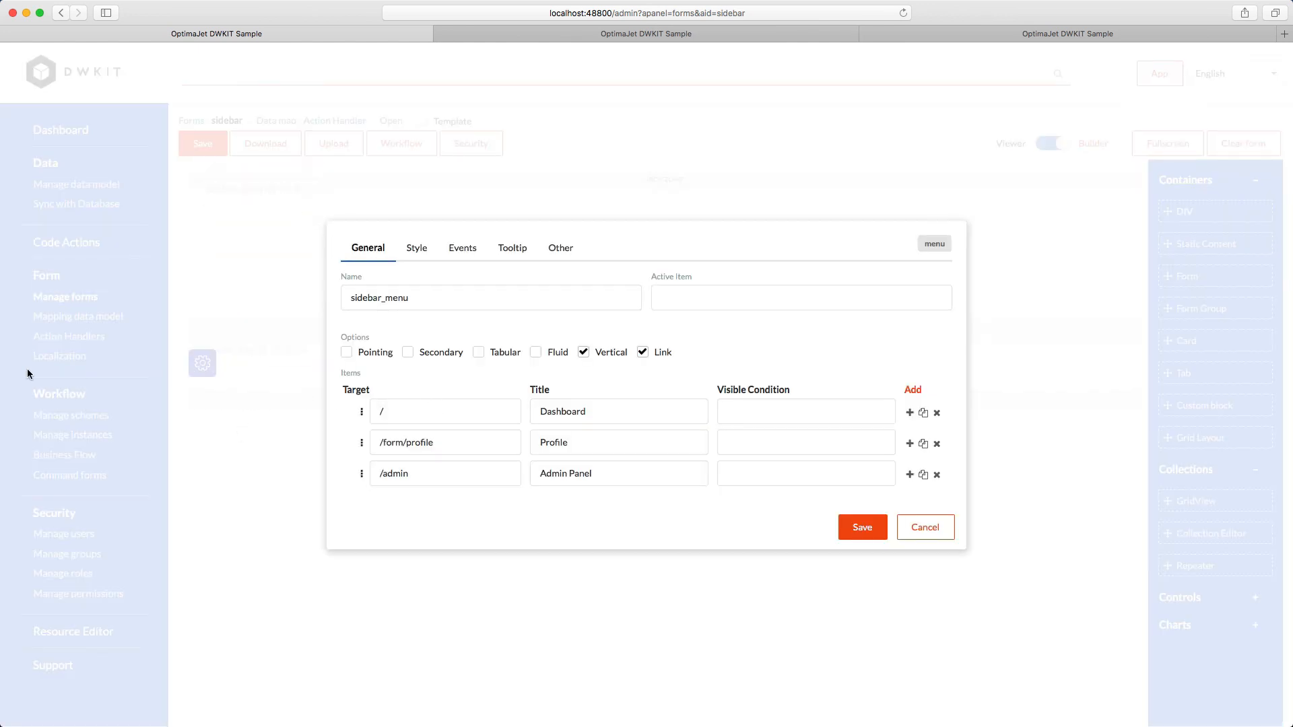
Step: Copy /form/documents/ from sidebar text.asp in Visual Studio Code and use it as the target of a new sub-item under Dashboard in sidebar_menu
drag(1, 342, 421, 331)
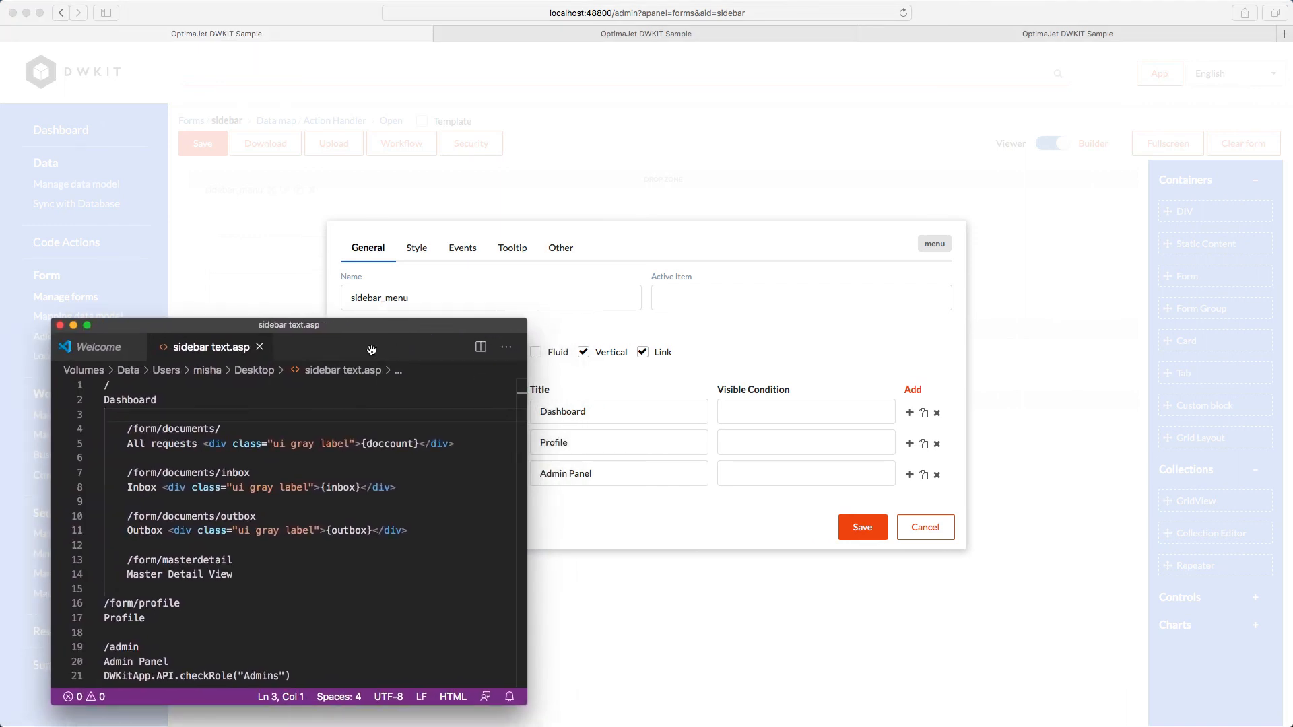
drag(222, 430, 130, 436)
key(super+c)
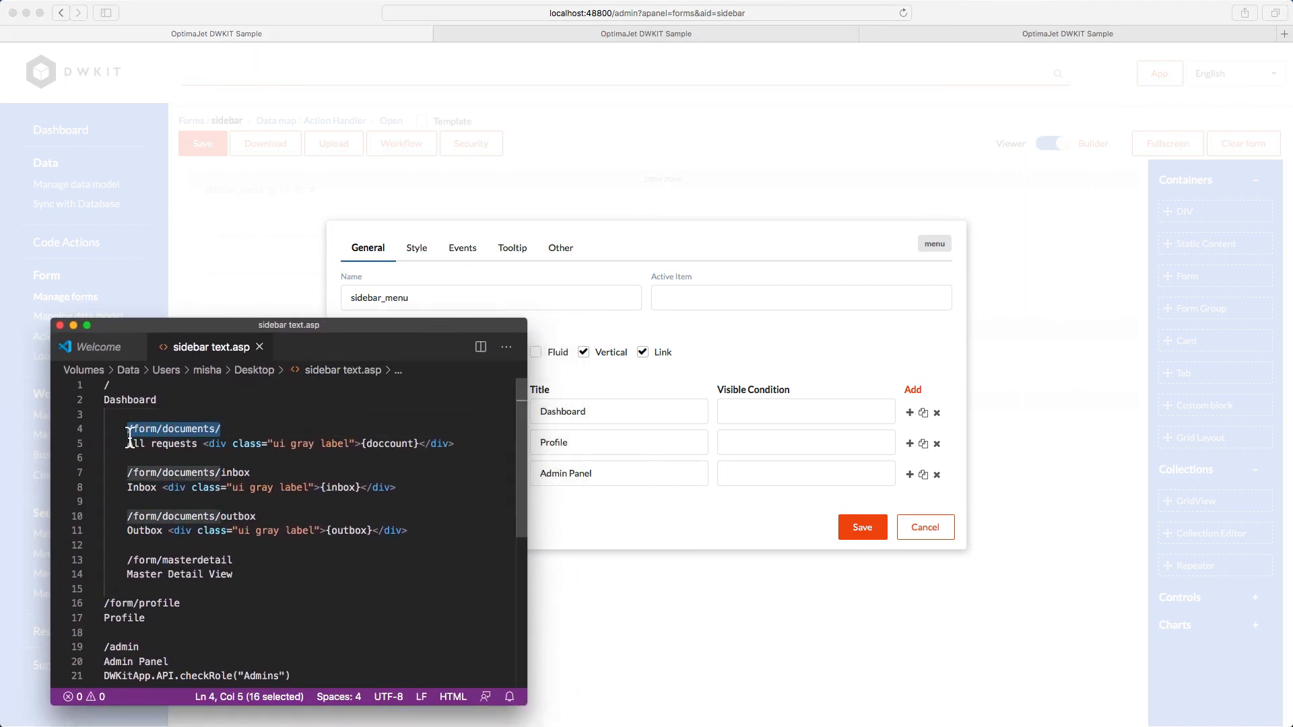
click(915, 416)
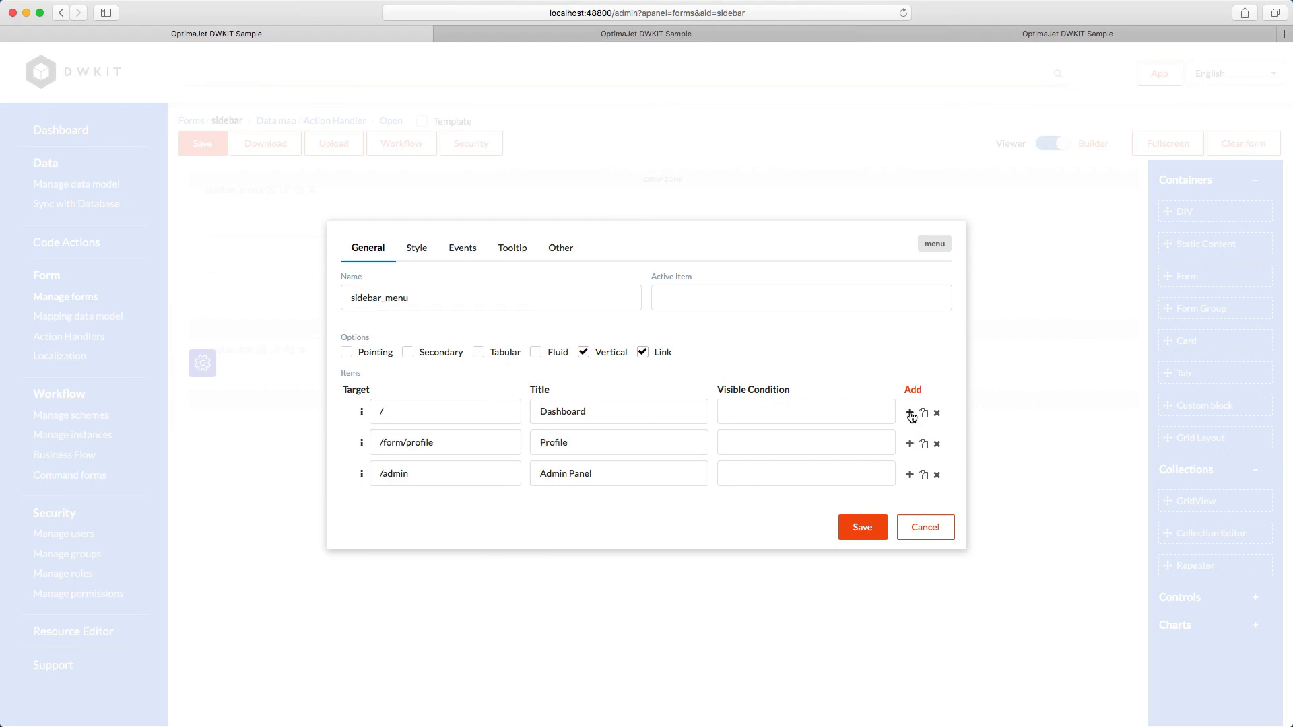
click(910, 413)
click(467, 429)
key(super+v)
key(Tab)
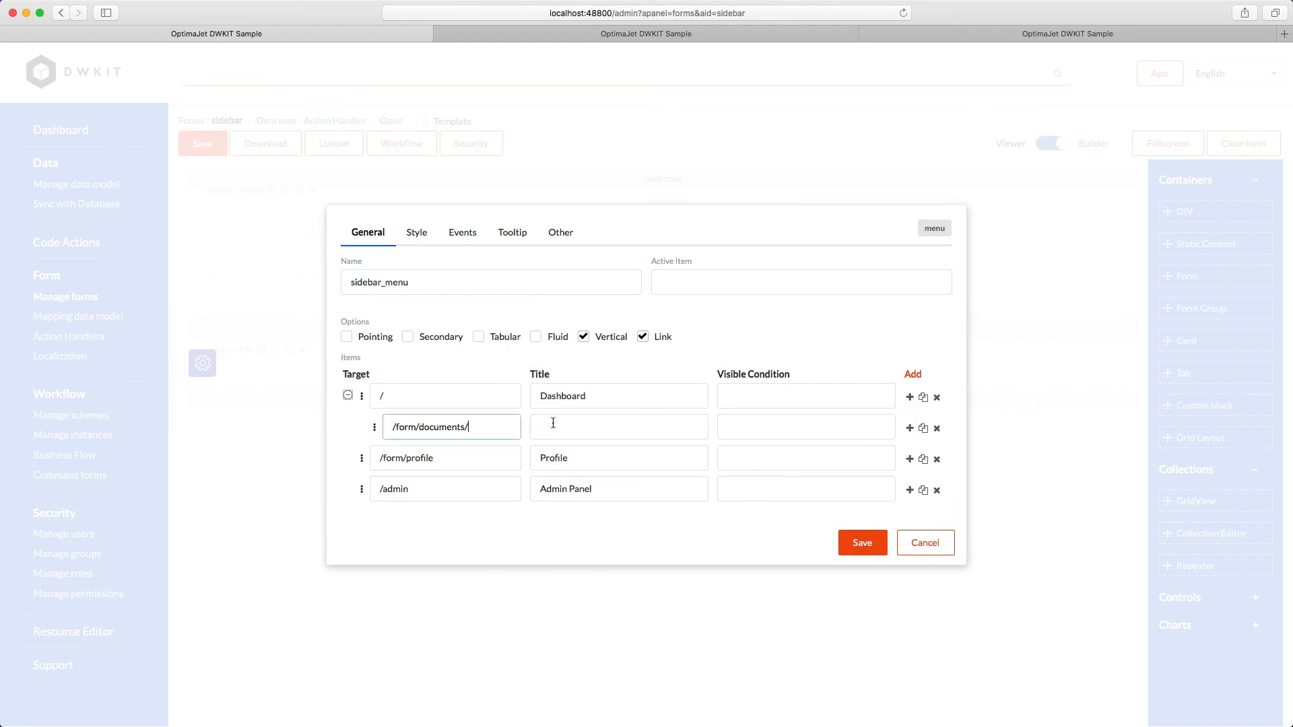
Step: Copy the title All requests <div class="ui gray label">{doccount}</div> from sidebar text.asp into the /form/documents/ menu item
key(super+Tab)
drag(465, 449, 130, 450)
key(super+c)
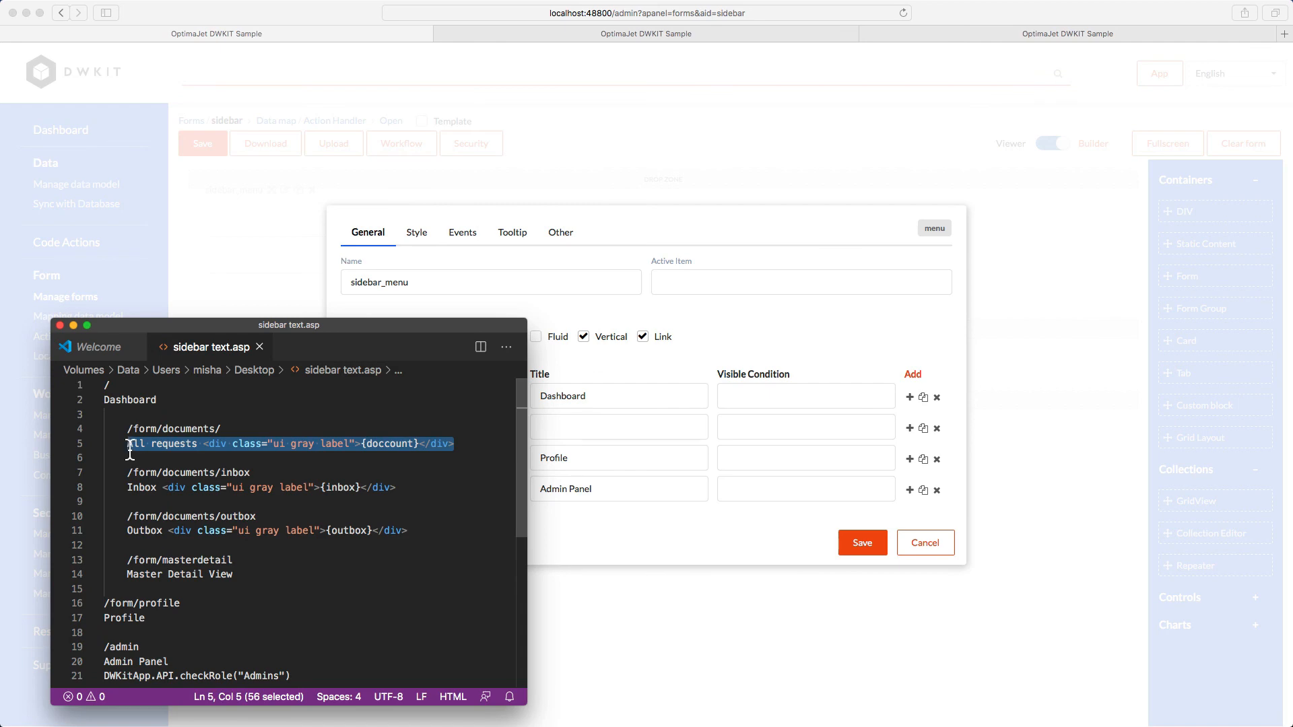
click(605, 426)
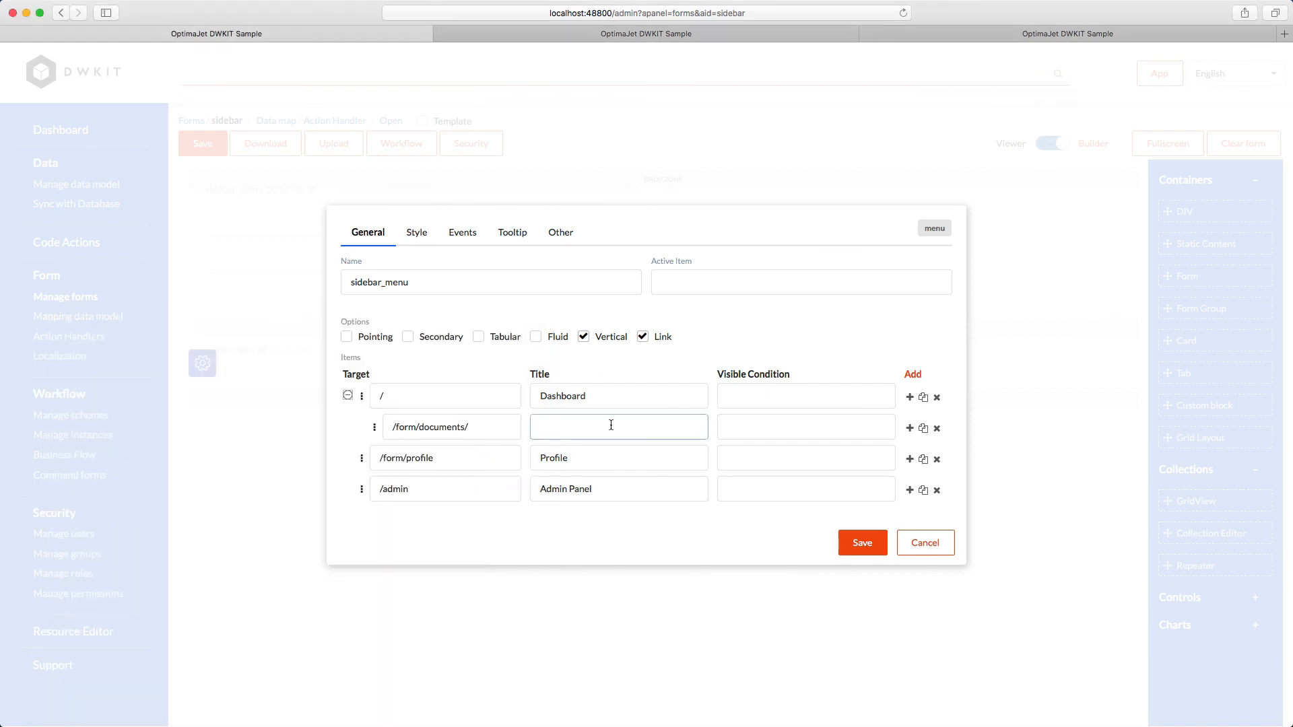
key(super+v)
double_click(649, 432)
click(702, 428)
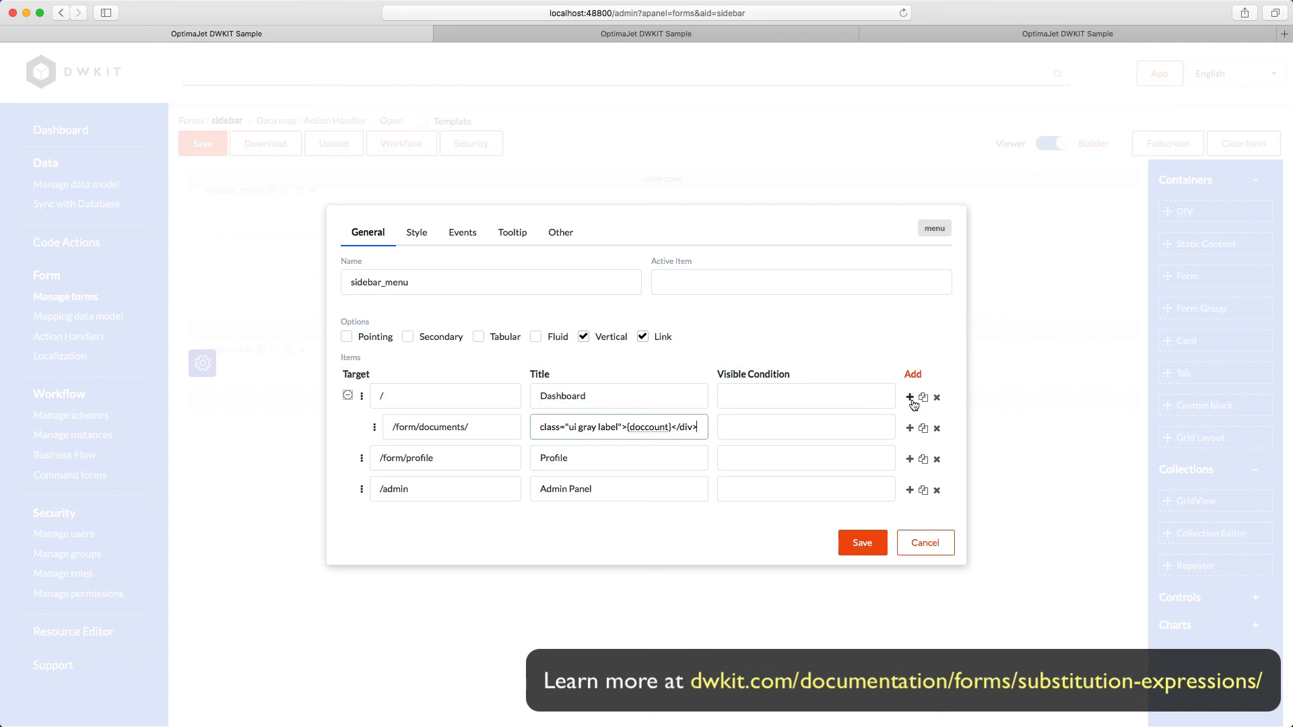
Step: Add a second sub-item under Dashboard with the target /form/documents/inbox copied from sidebar text.asp
click(909, 427)
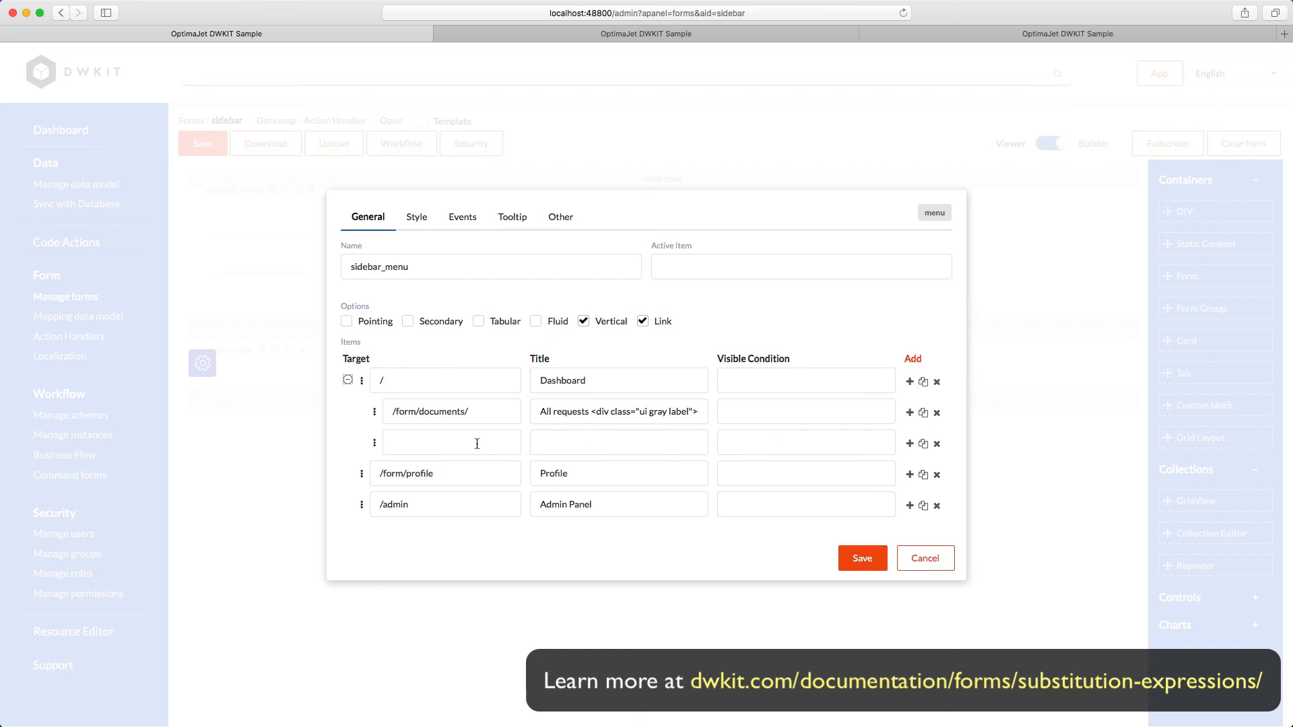
key(super+Tab)
click(241, 476)
drag(251, 473, 127, 473)
key(super+c)
key(super+Tab)
click(397, 451)
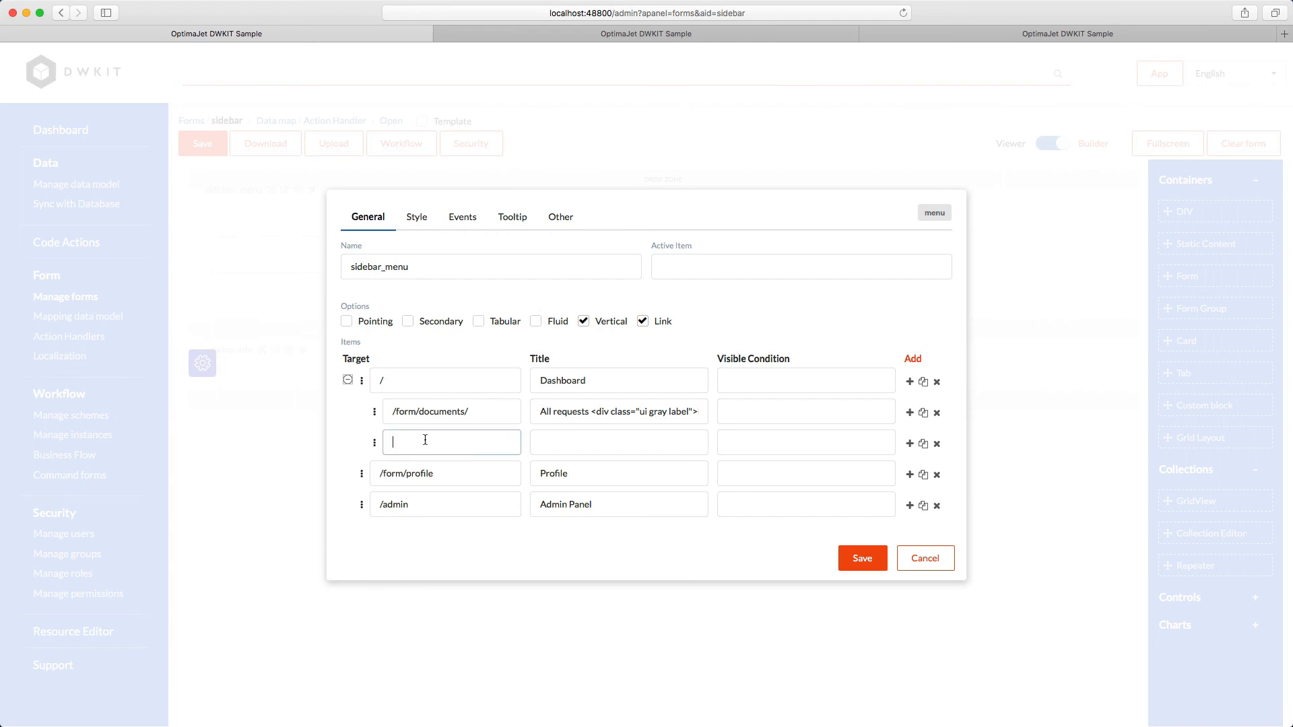
key(super+v)
Step: Copy the title Inbox <div class="ui gray label">{inbox}</div> from sidebar text.asp into the inbox menu item
key(super+Tab)
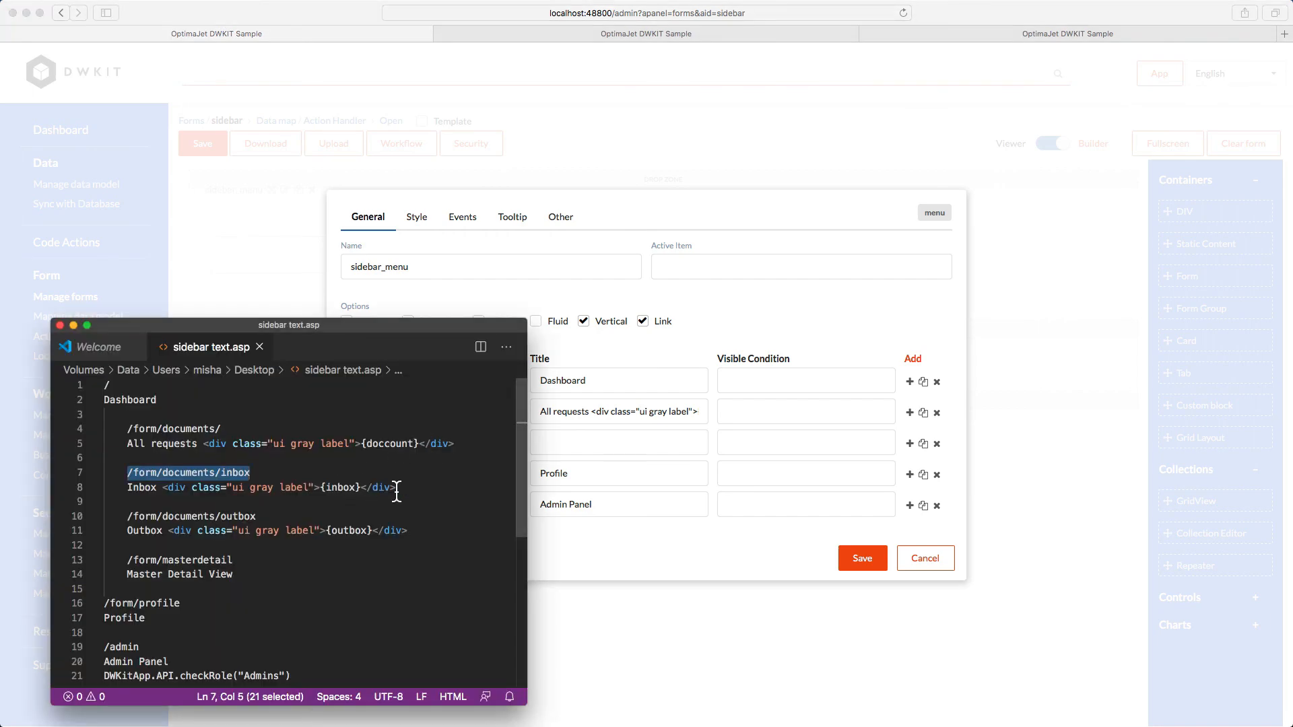
drag(395, 487, 128, 498)
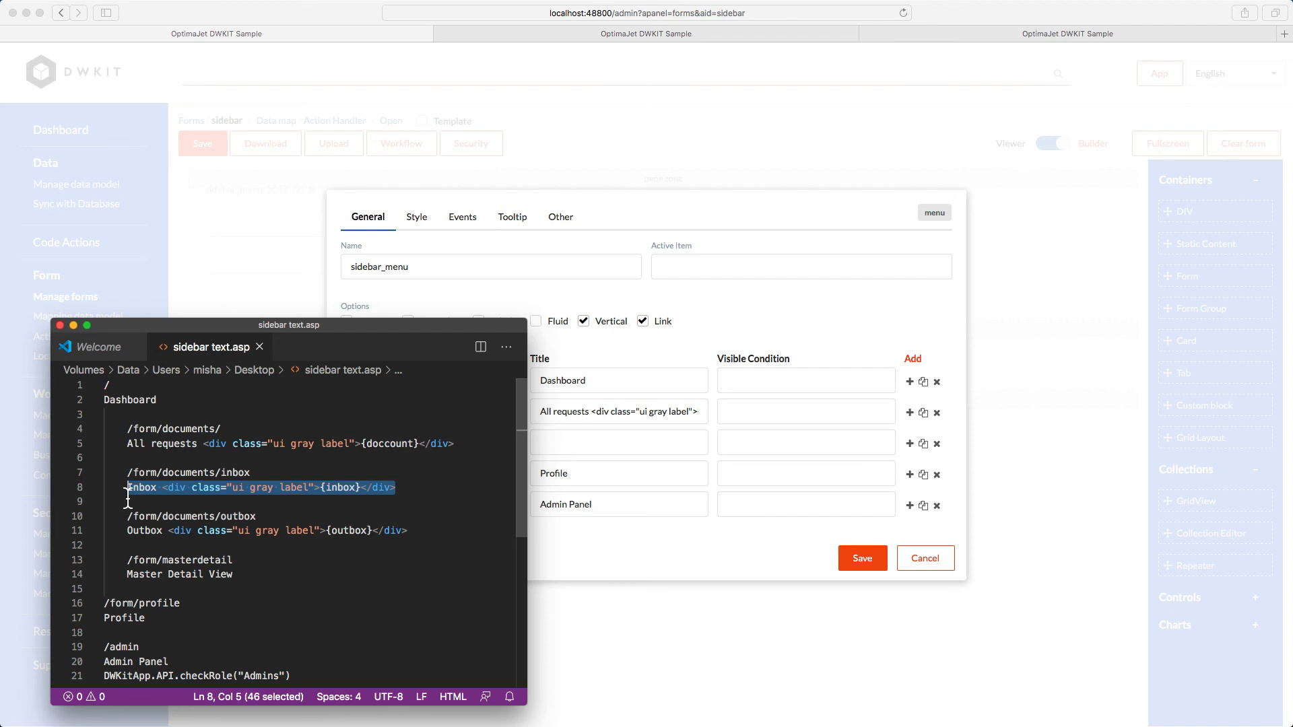
key(super+c)
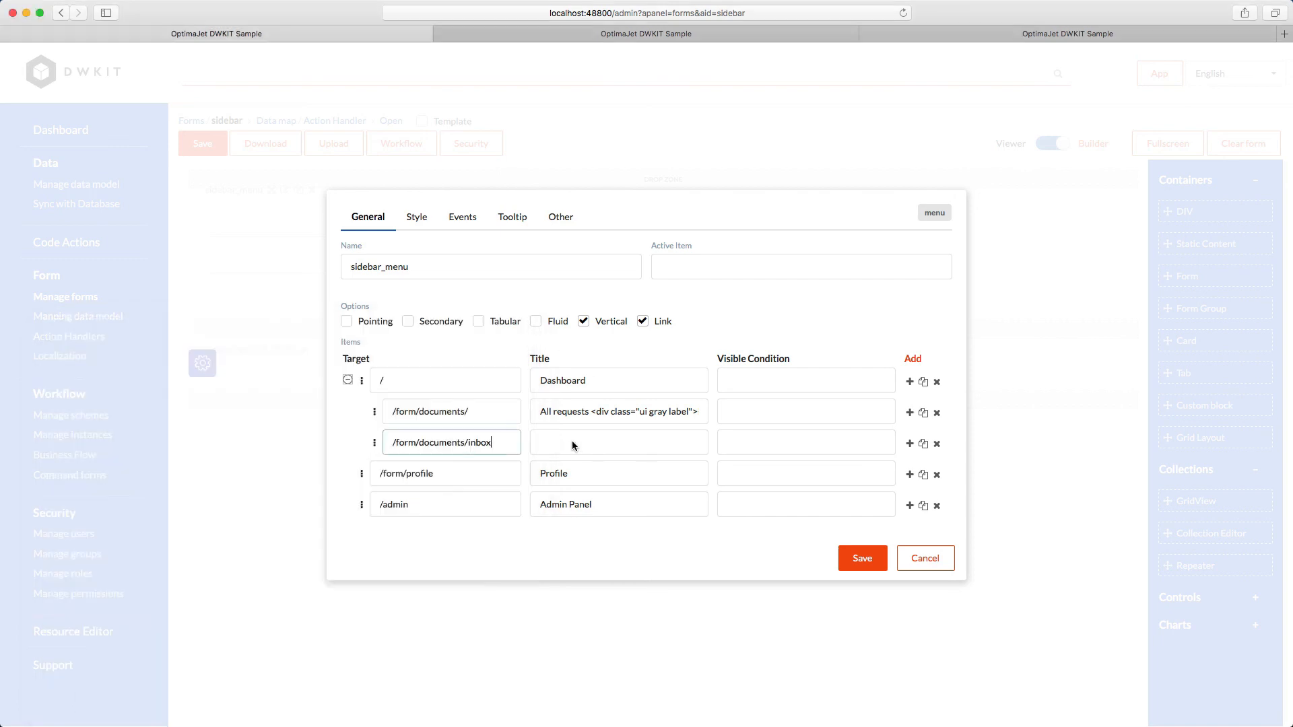
key(super+Tab)
click(584, 441)
key(super+v)
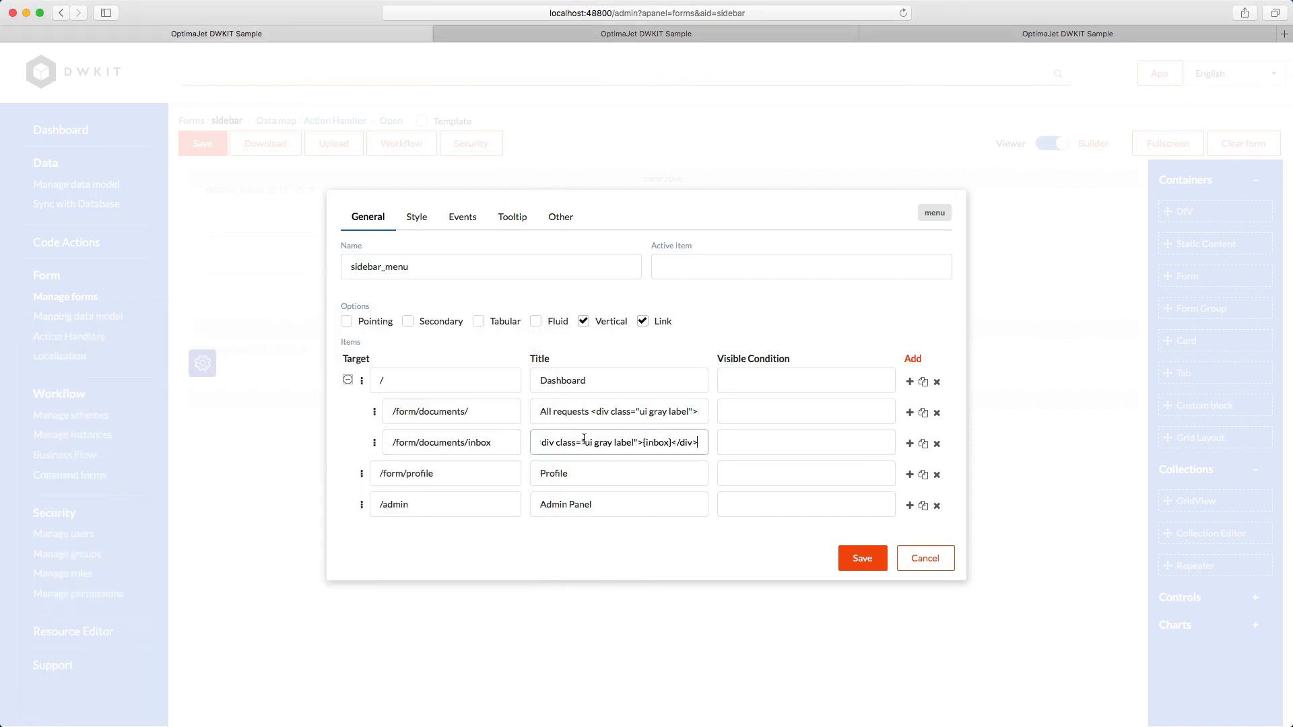
double_click(655, 443)
Step: Add a third sub-item under Dashboard with the target /form/documents/outbox copied from sidebar text.asp
click(910, 382)
key(super+Tab)
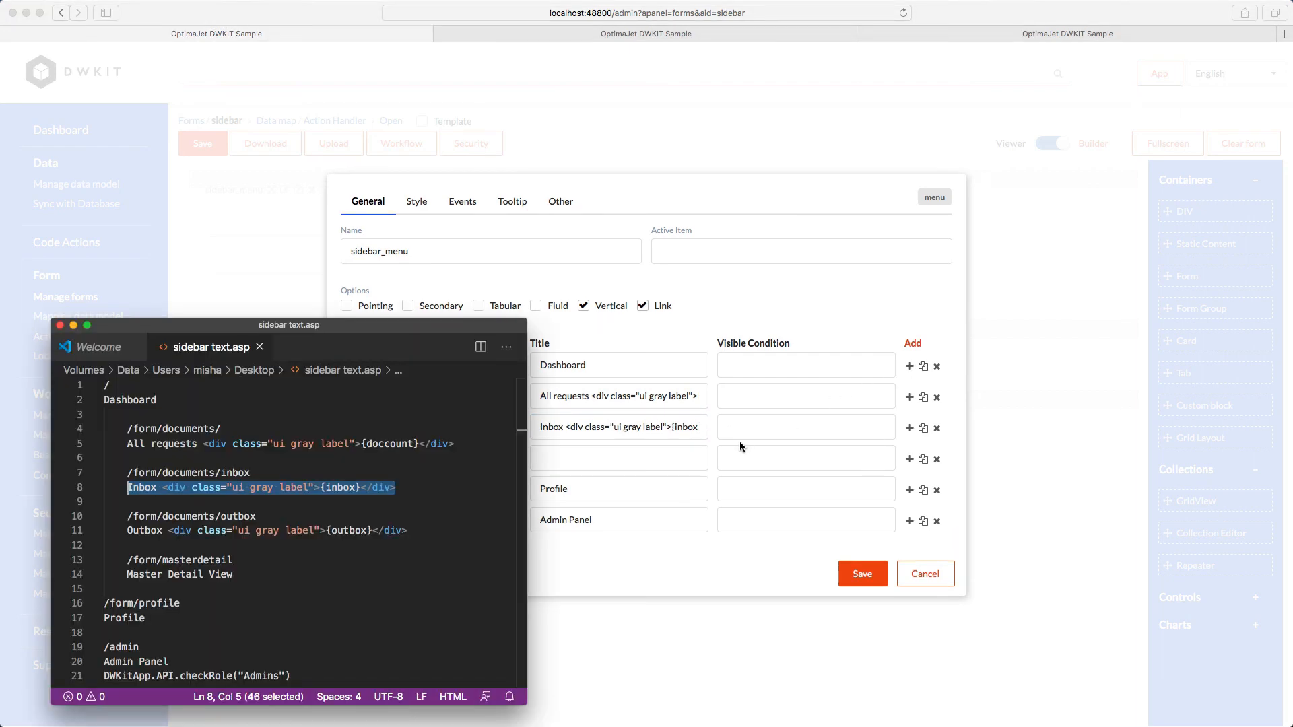
drag(261, 516, 127, 517)
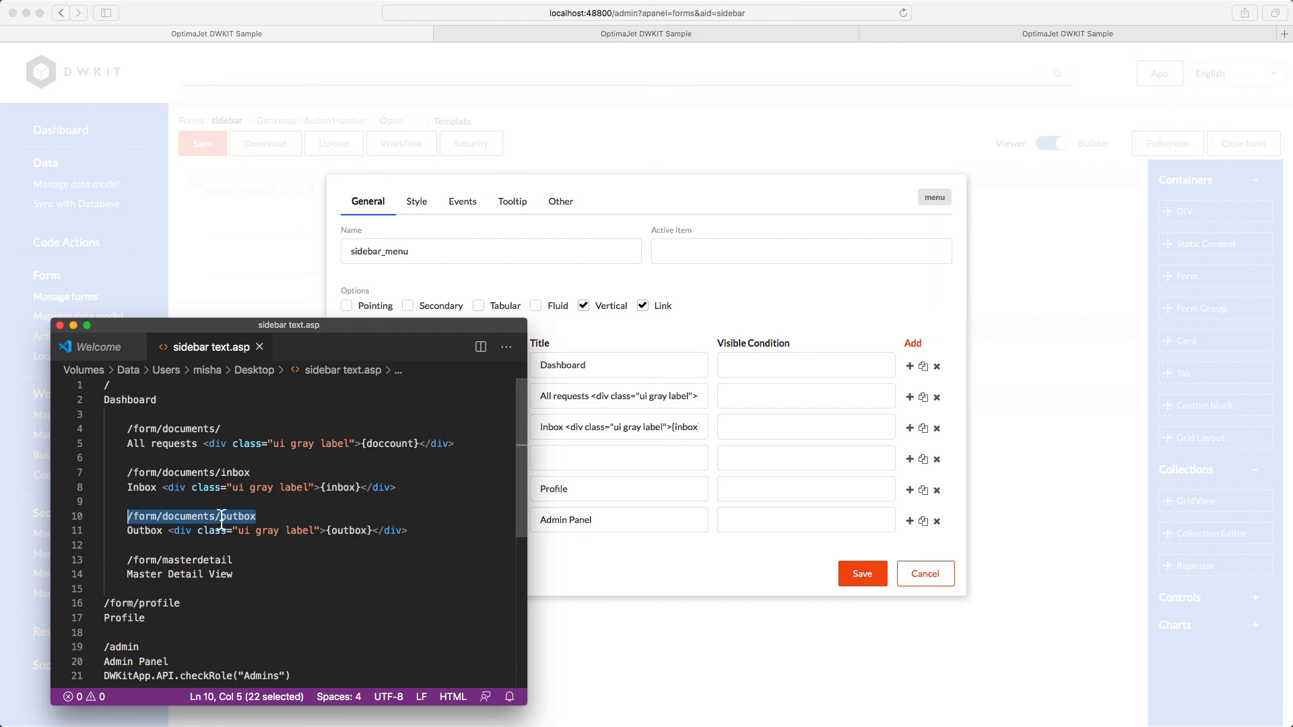
key(super+Tab)
click(486, 466)
key(super+v)
Step: Copy the title Outbox <div class="ui gray label">{outbox}</div> from sidebar text.asp into the outbox menu item
key(super+Tab)
drag(409, 531, 128, 532)
key(super+c)
key(super+Tab)
click(571, 458)
key(super+v)
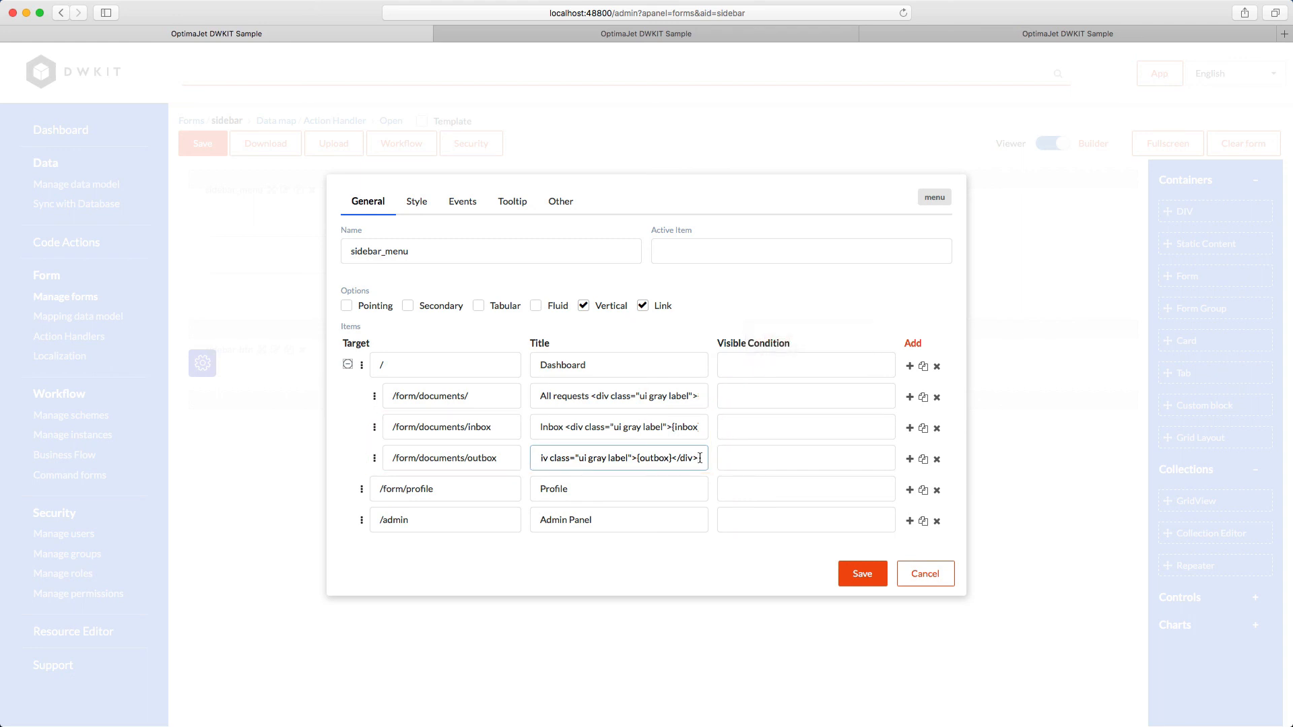
Step: Add a fourth sub-item under Dashboard with the target /form/masterdetail copied from sidebar text.asp
click(910, 365)
key(super+Tab)
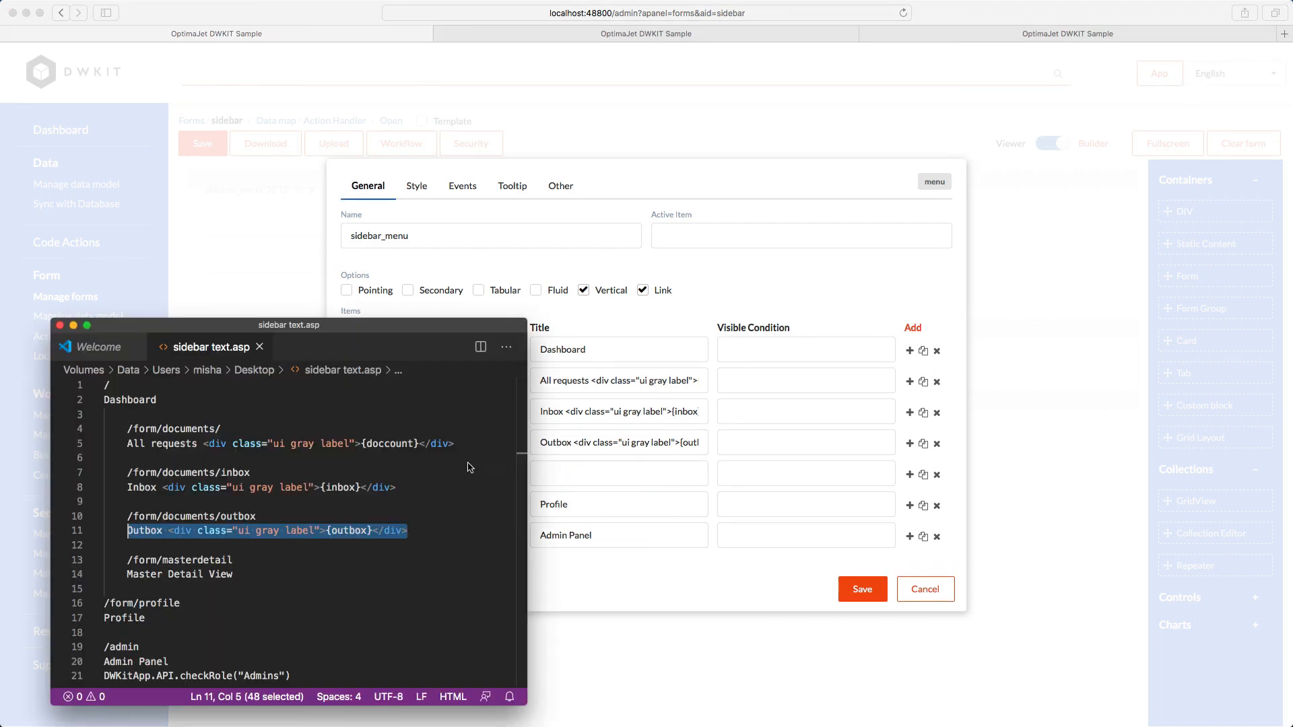
drag(234, 564, 124, 564)
key(super+c)
key(super+Tab)
click(393, 484)
key(super+v)
Step: Copy the title Master Detail View from sidebar text.asp into the /form/masterdetail menu item
key(super+Tab)
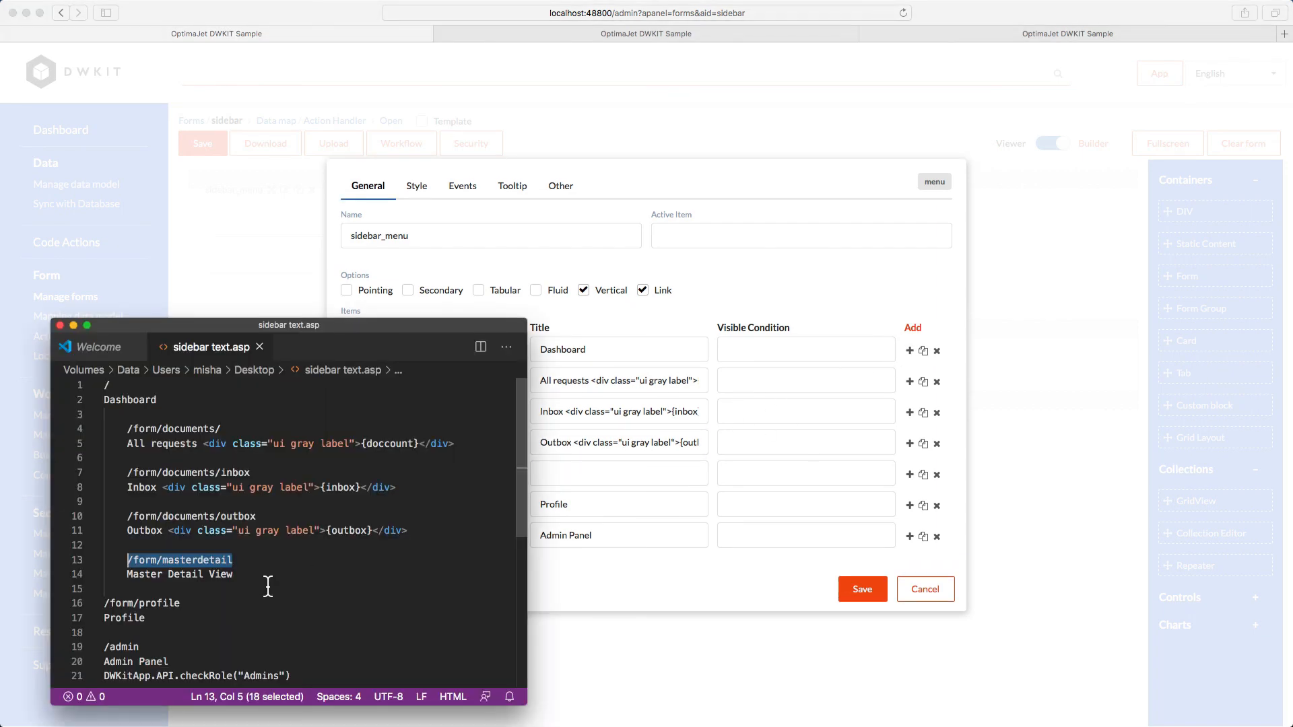
drag(233, 576, 125, 575)
key(super+c)
key(super+Tab)
key(Tab)
key(super+v)
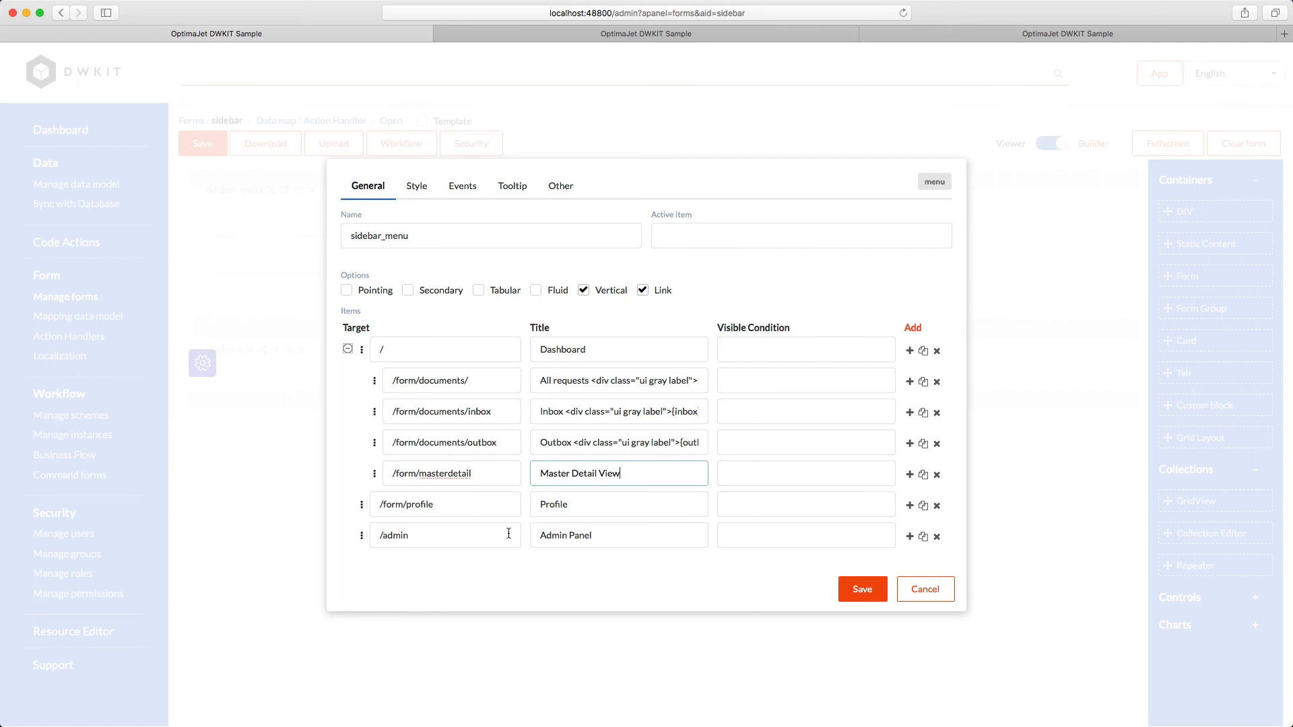
Step: Set the Admin Panel item's visible condition to DWKitApp.API.checkRole("Admins") from sidebar text.asp, then save the menu properties and the sidebar form
click(754, 534)
key(super+Tab)
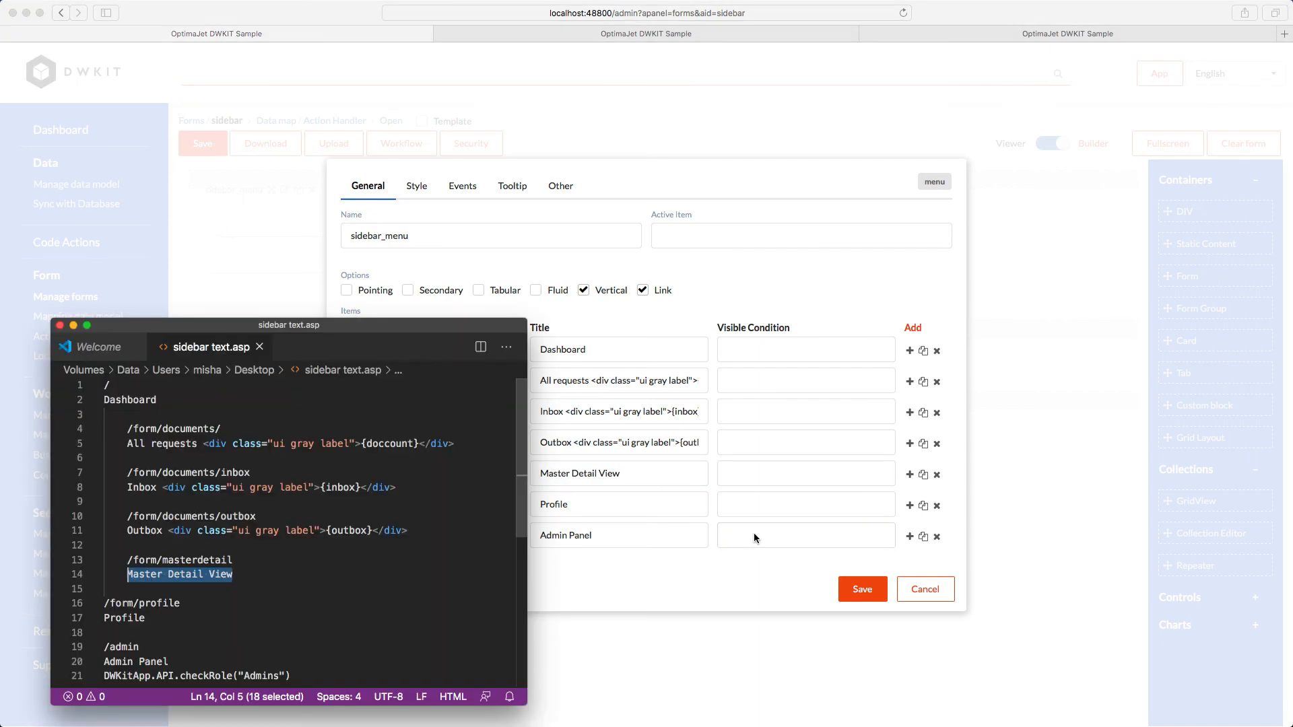
scroll(335, 572, down, 4)
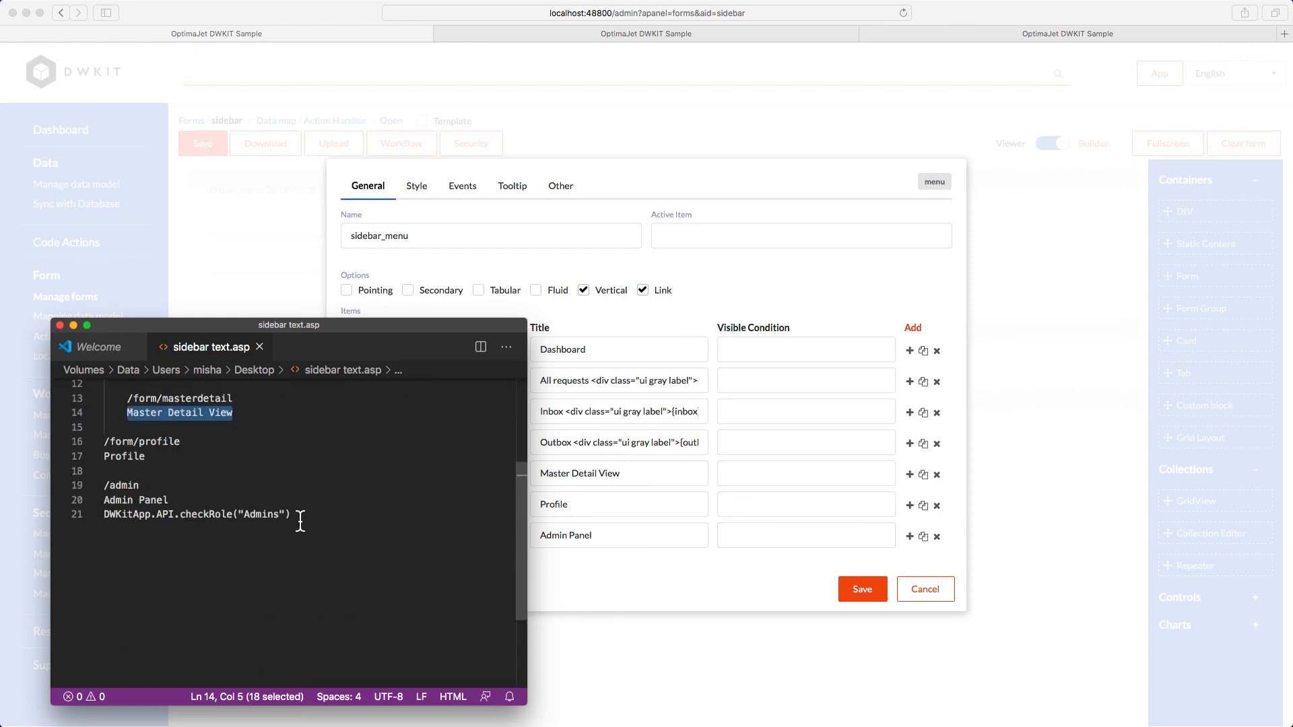
drag(294, 516, 101, 517)
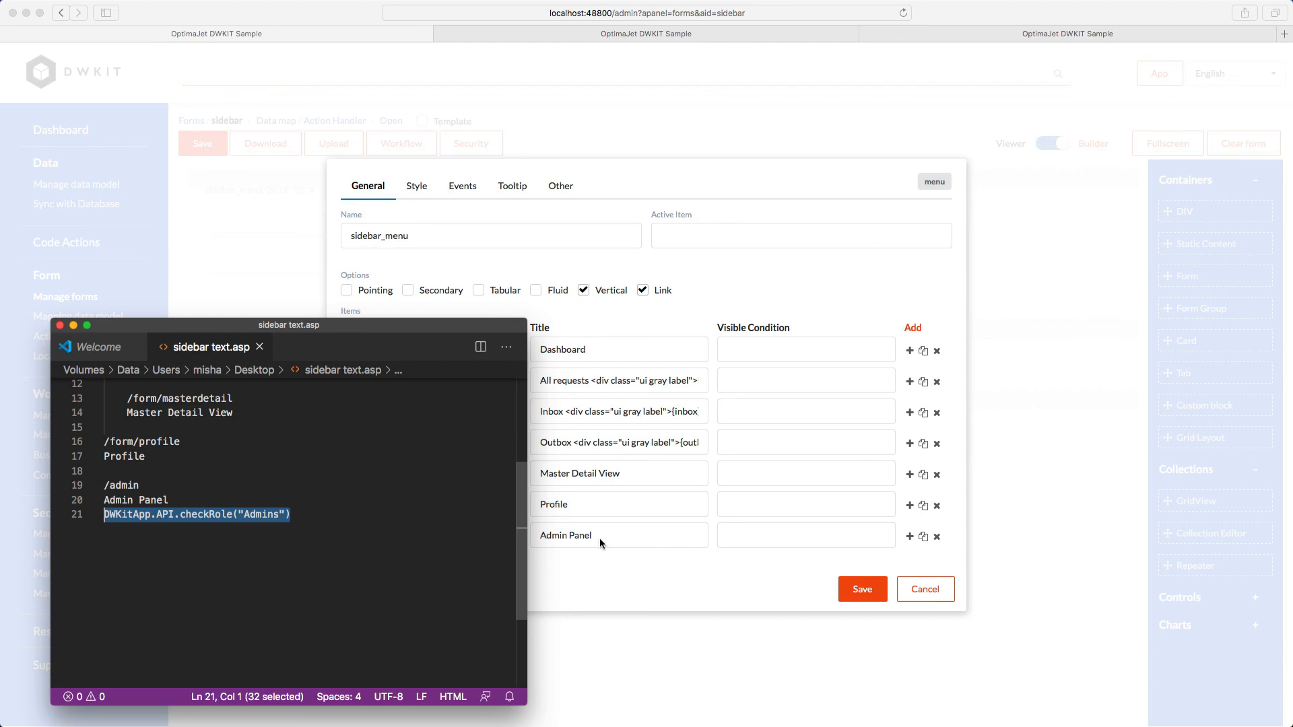
click(734, 531)
key(super+v)
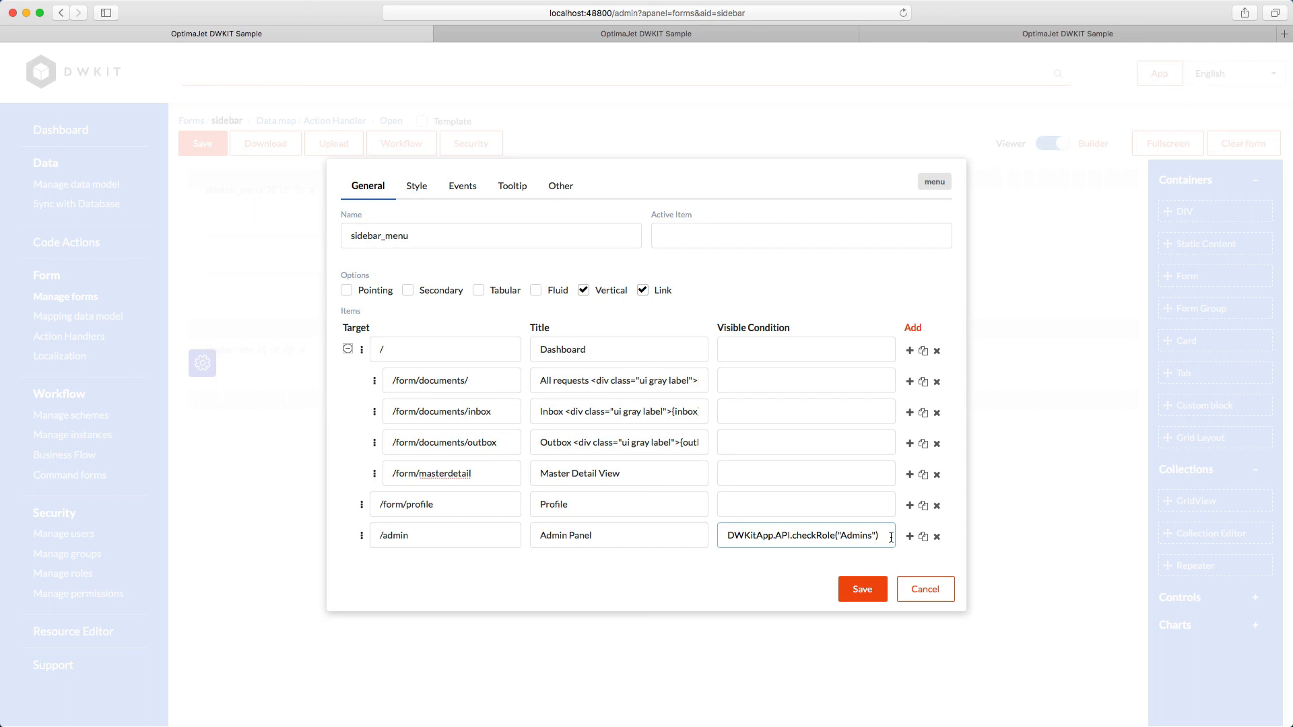
click(875, 590)
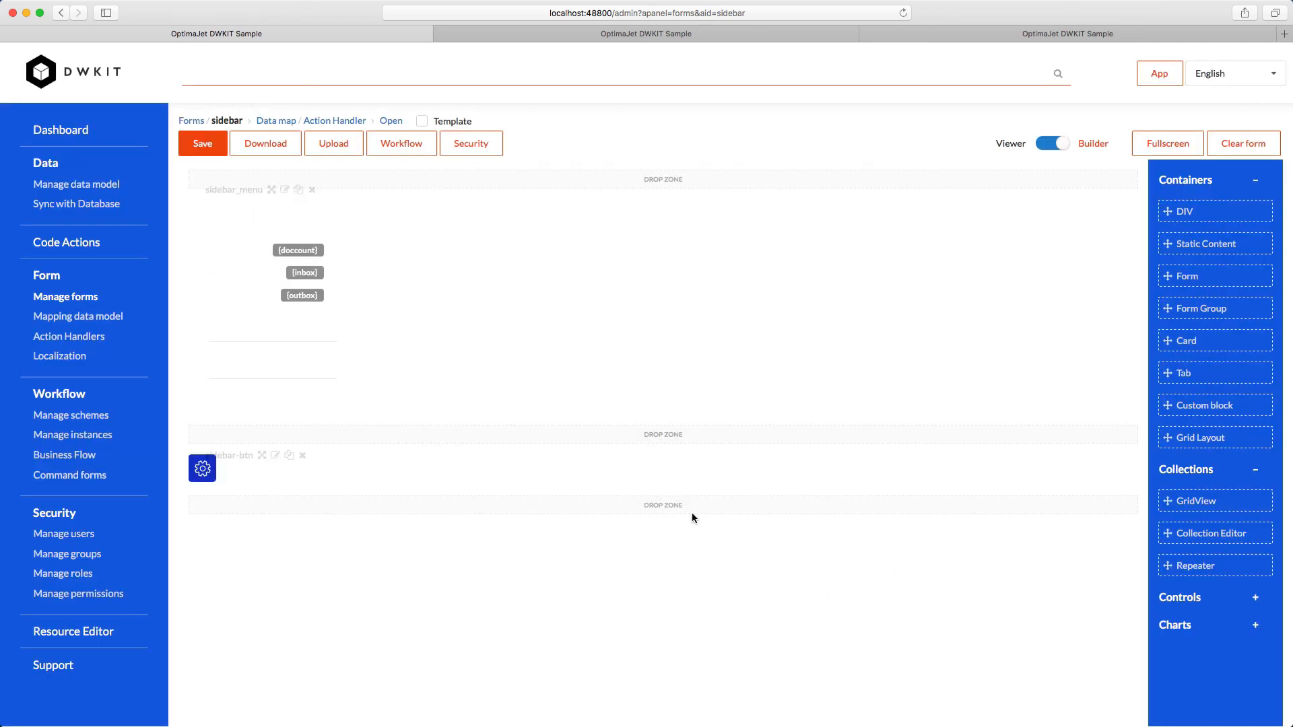
click(196, 146)
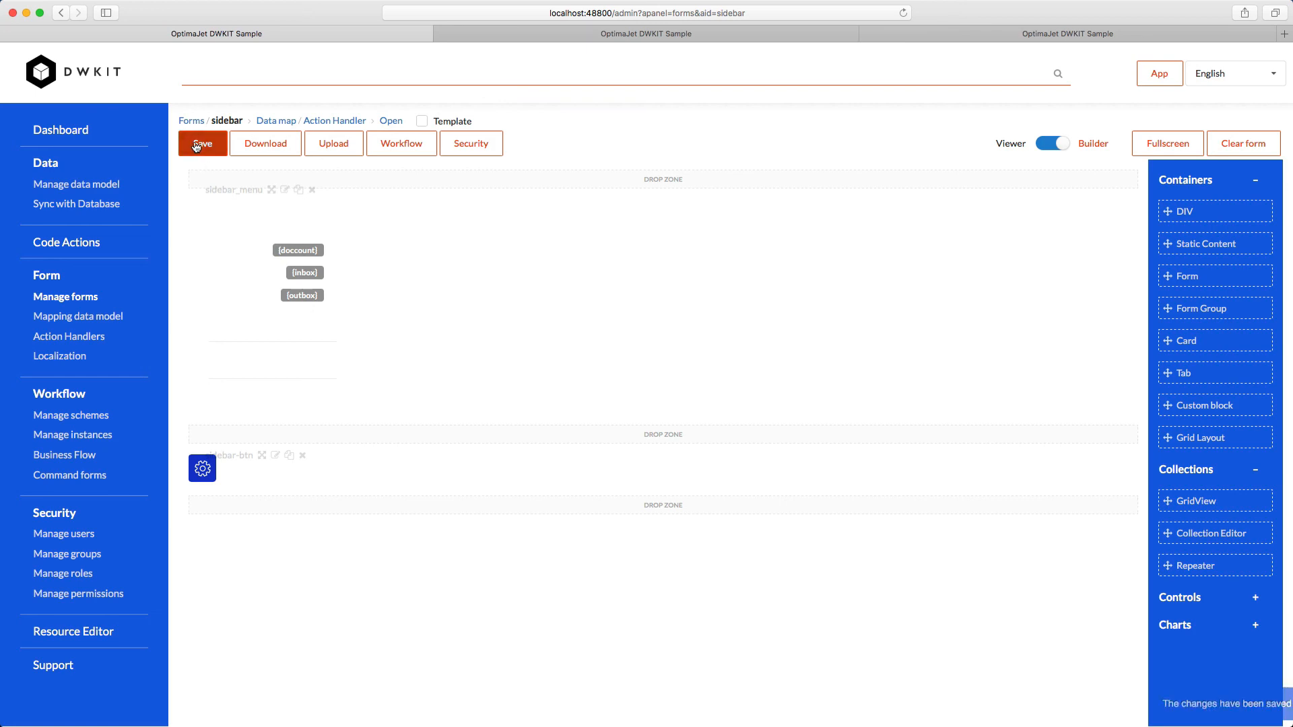